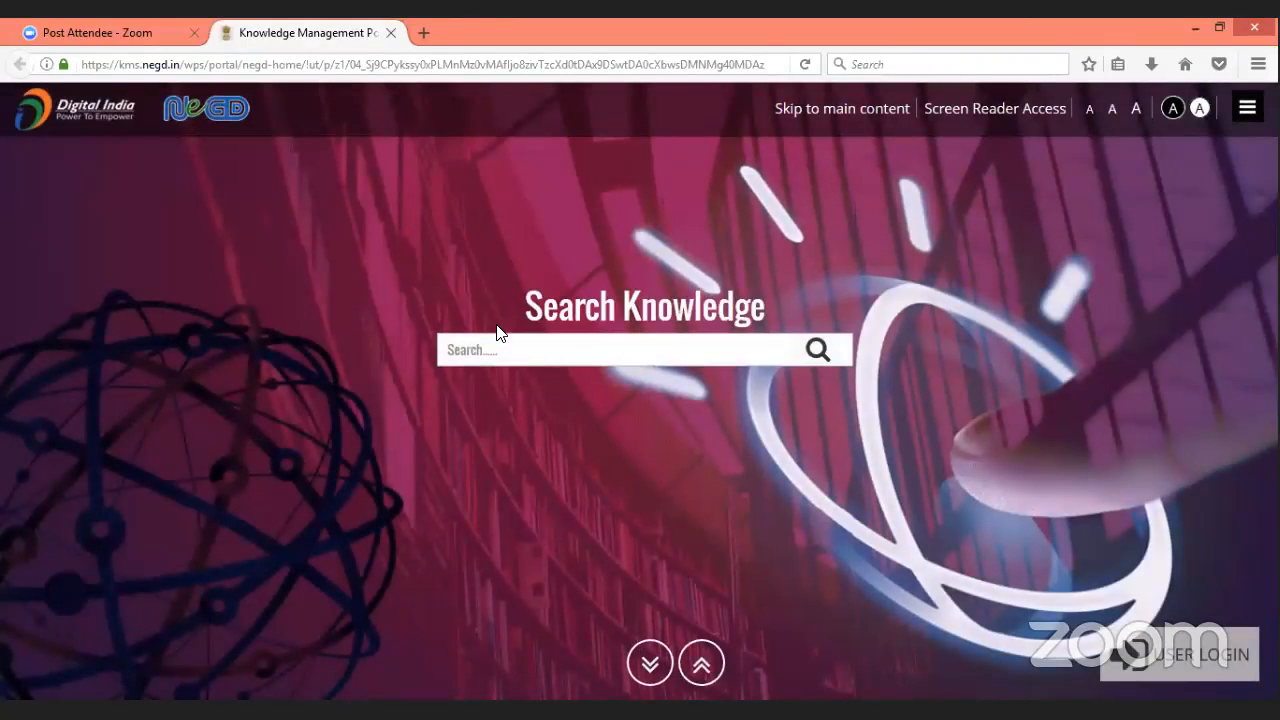
Search the knowledge portal for "gst"
{"action": "left_click", "coordinate": [480, 349]}
{"action": "type", "text": "a"}
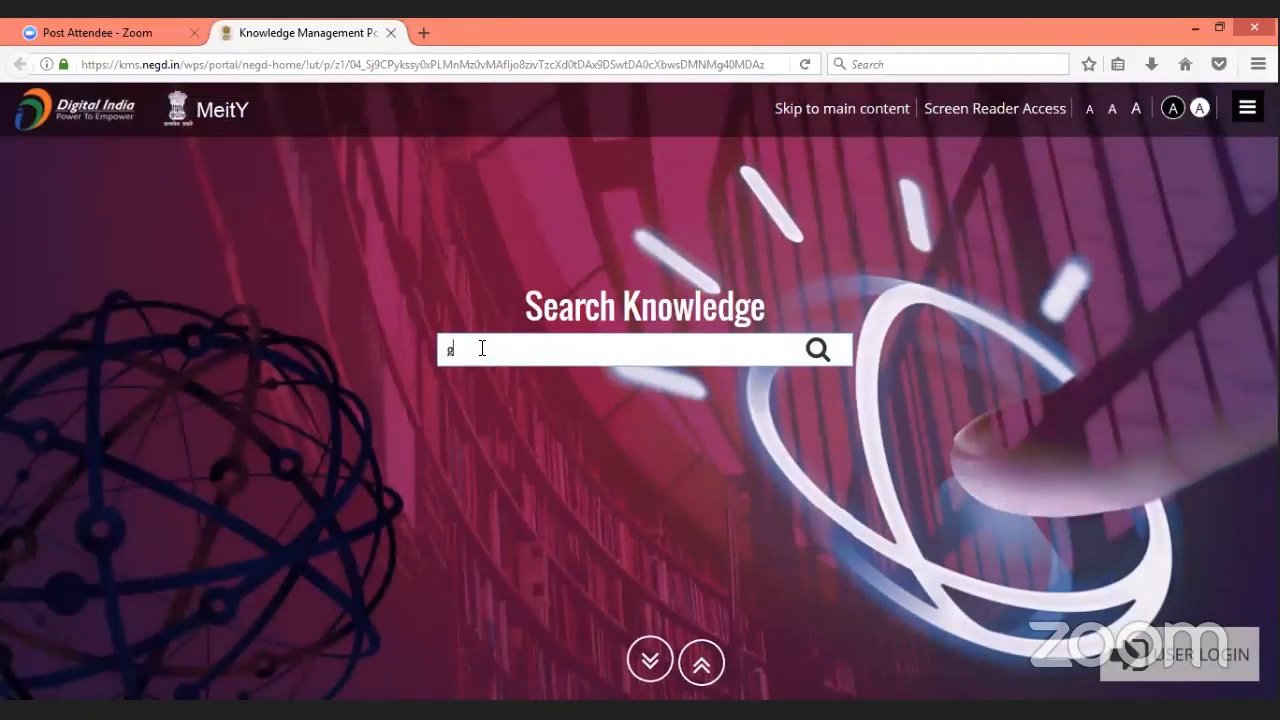
{"action": "type", "text": "st"}
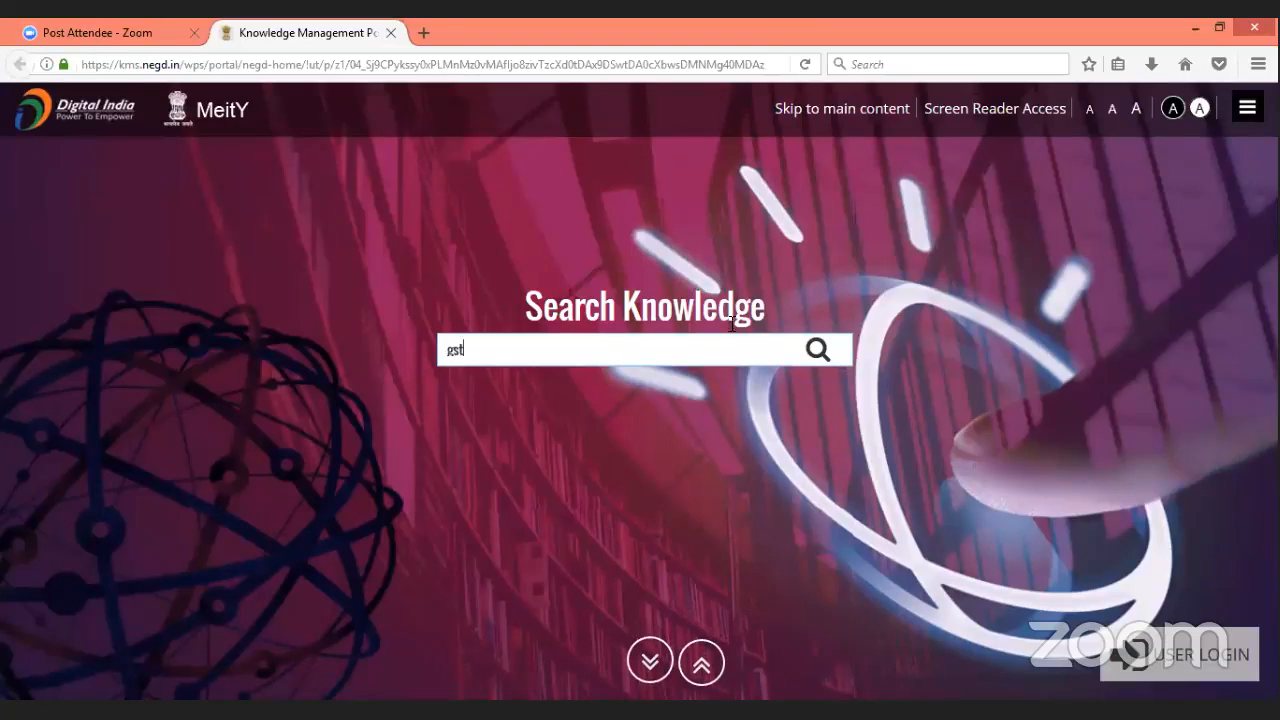
{"action": "left_click", "coordinate": [815, 351]}
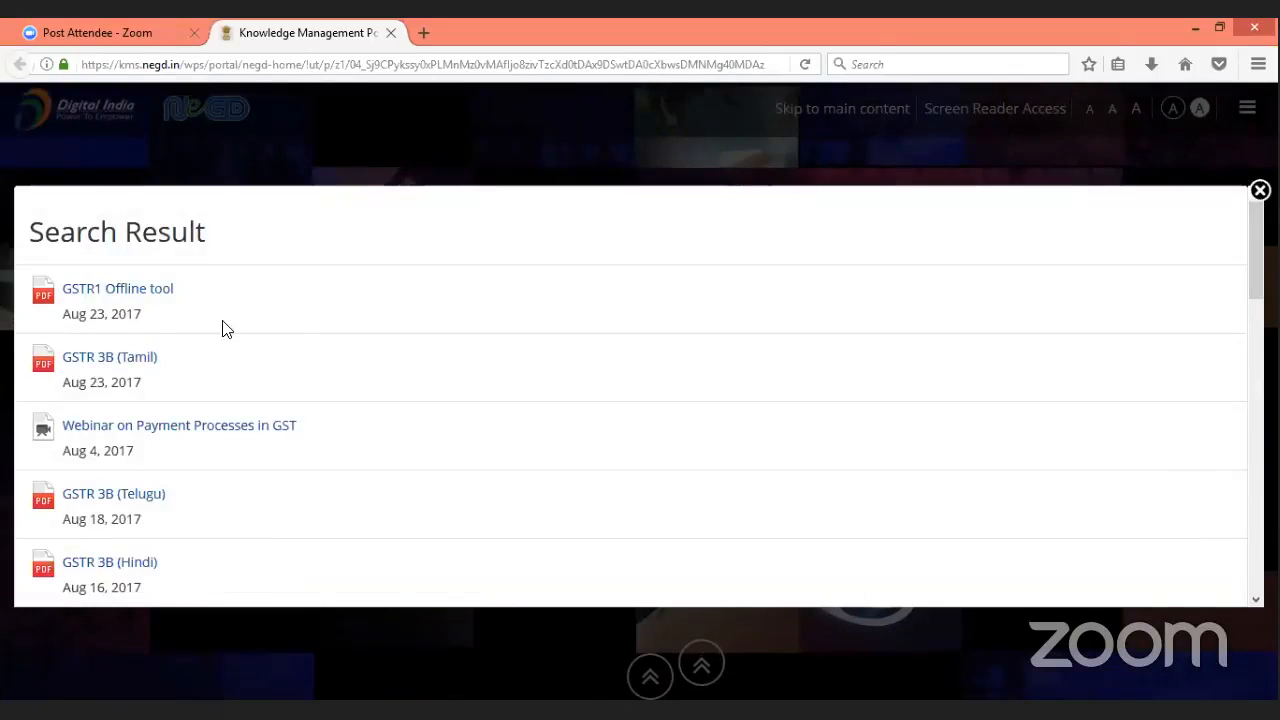
Open the GSTR 3B (Tamil) document from the search results, close it and return to the portal's start page
{"action": "left_click", "coordinate": [125, 366]}
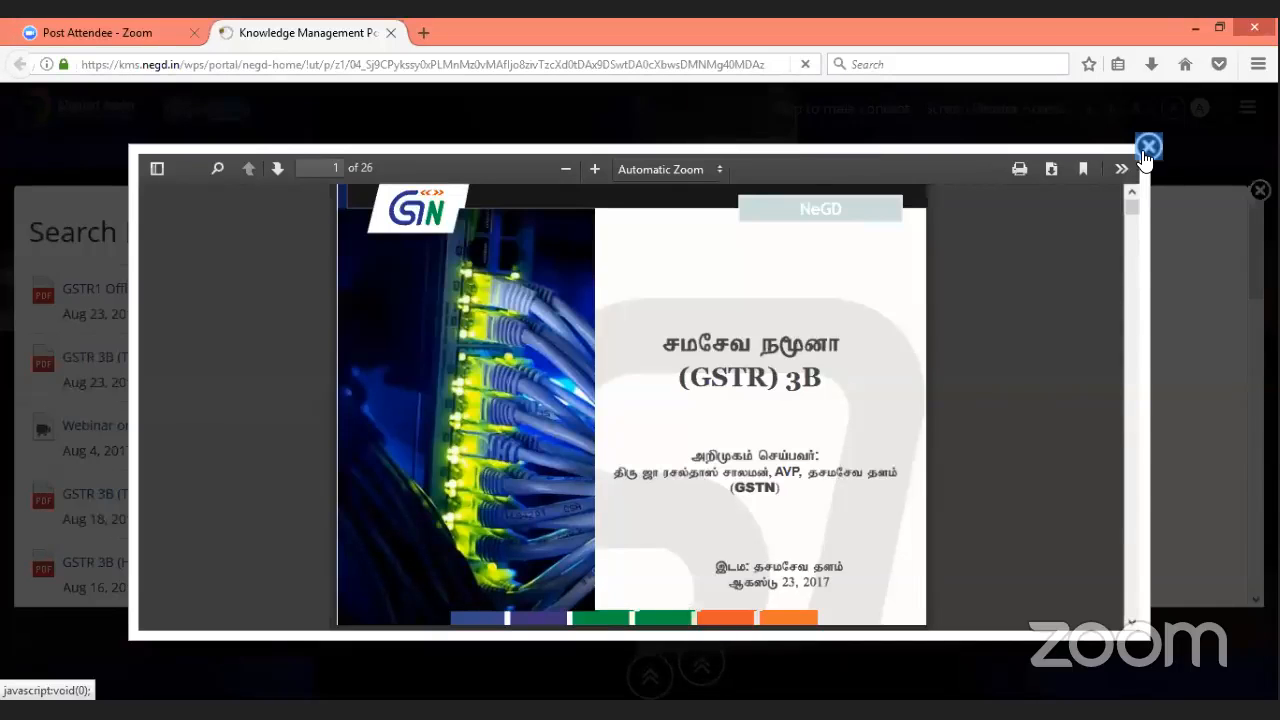
{"action": "left_click", "coordinate": [1147, 148]}
{"action": "left_click", "coordinate": [20, 65]}
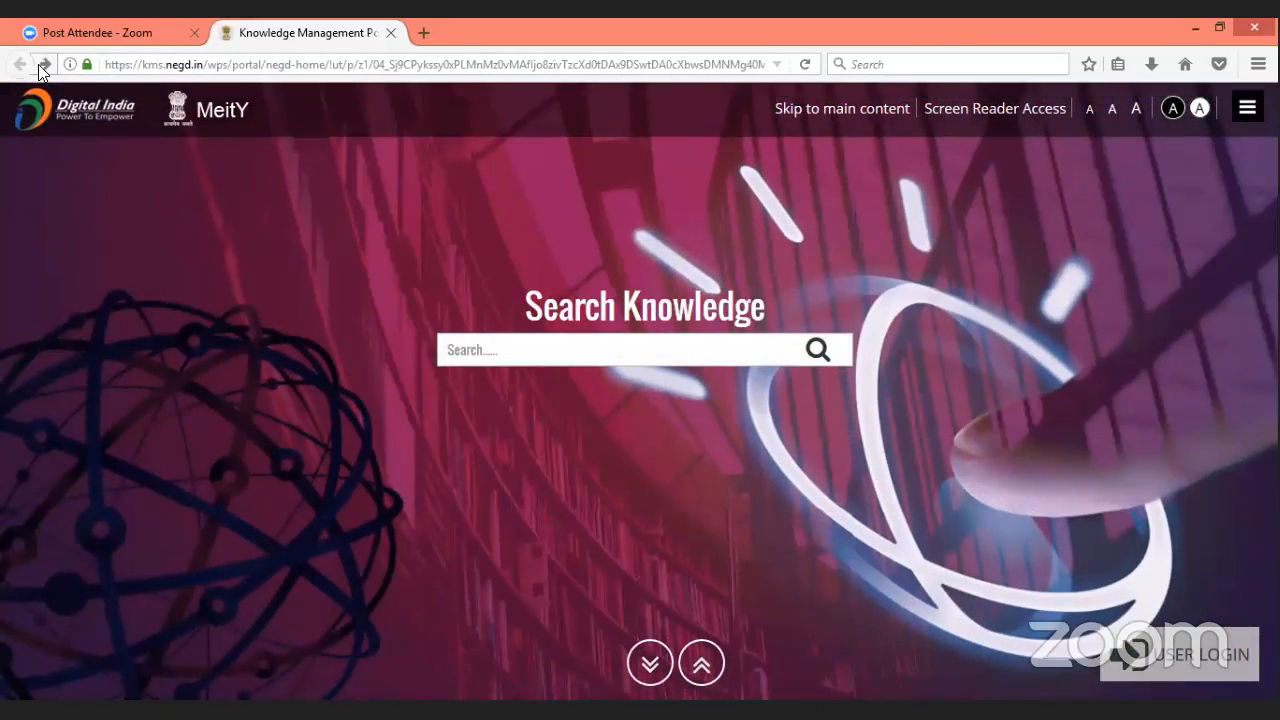
Load the portal from kms.negd.in and run the GST search again
{"action": "left_click", "coordinate": [214, 63]}
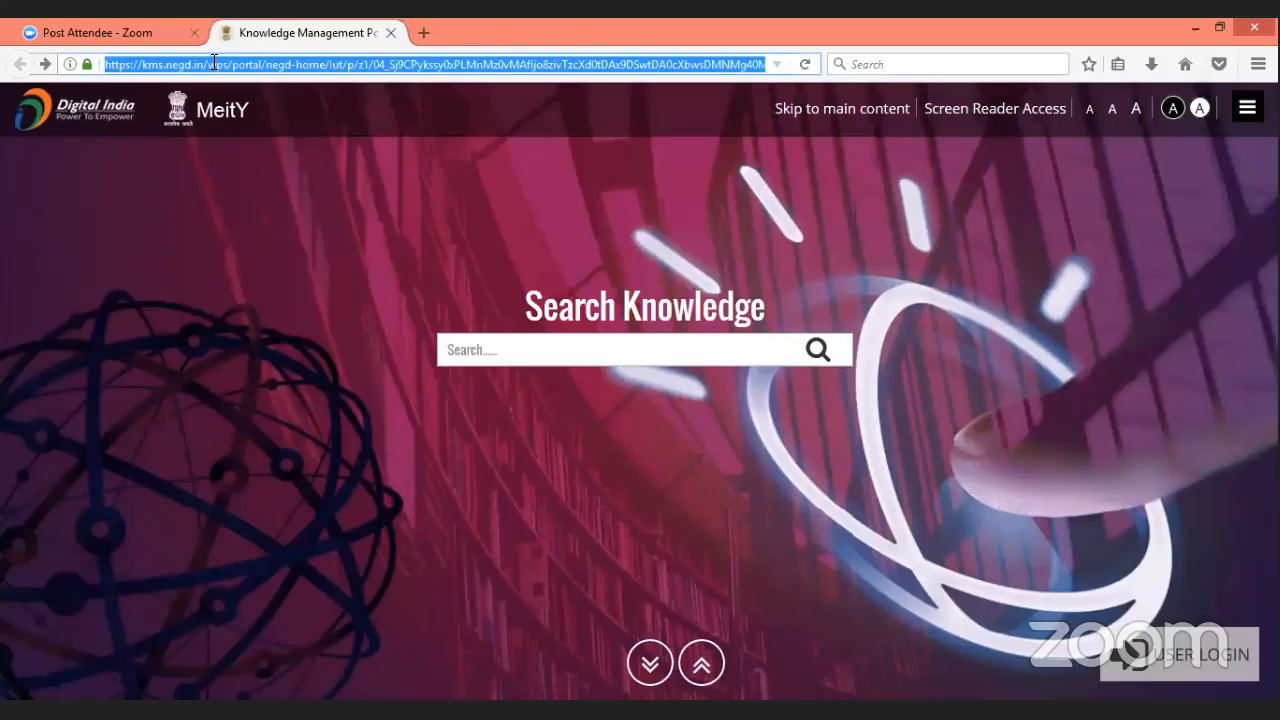
{"action": "type", "text": "kms.negd.in/"}
{"action": "key", "text": "Return"}
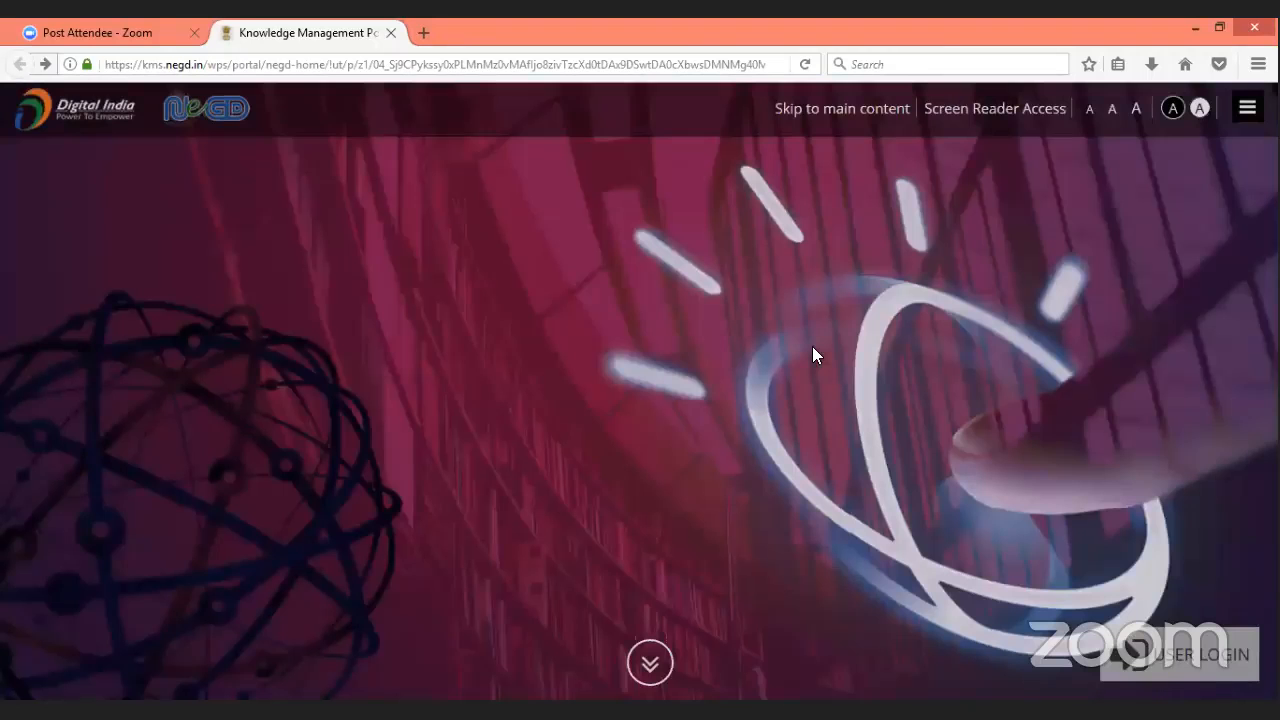
{"action": "left_click", "coordinate": [813, 348]}
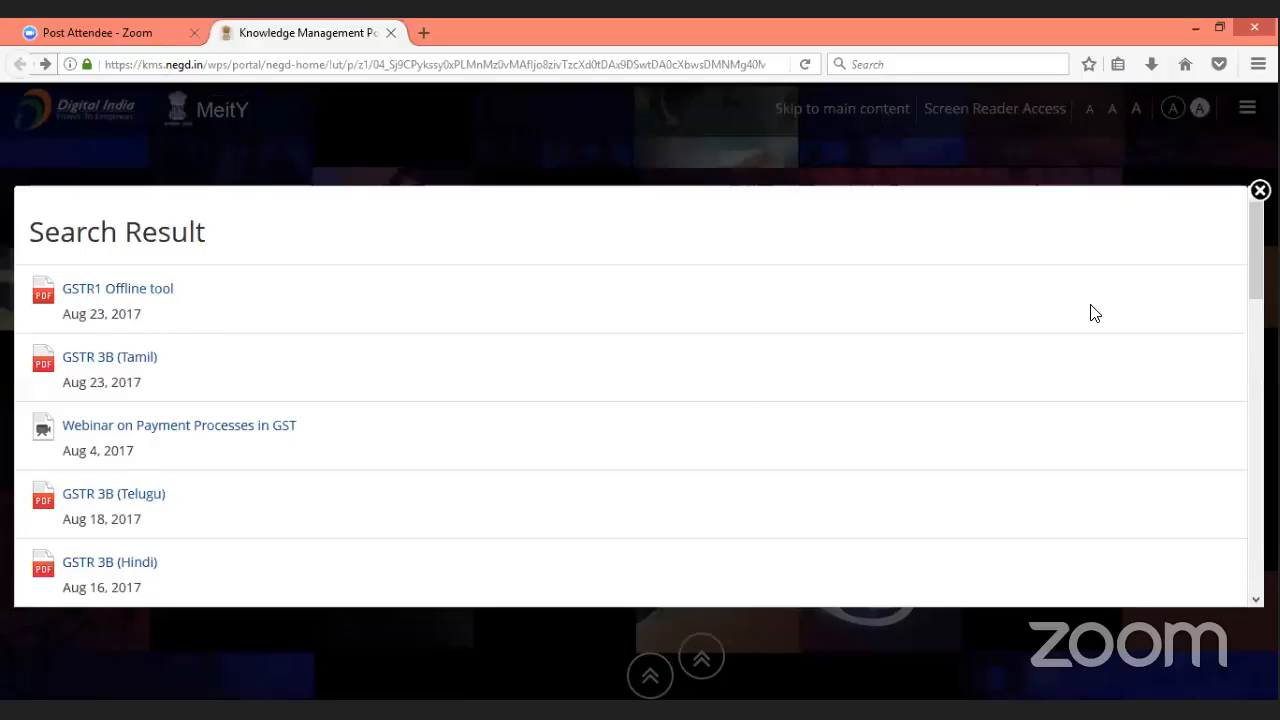
Browse the search results to Registration Provisions in GST, open that PDF and close it again
{"action": "left_click_drag", "start_coordinate": [1253, 262], "coordinate": [1253, 350]}
{"action": "scroll", "coordinate": [1250, 352], "scroll_direction": "down", "scroll_amount": 1}
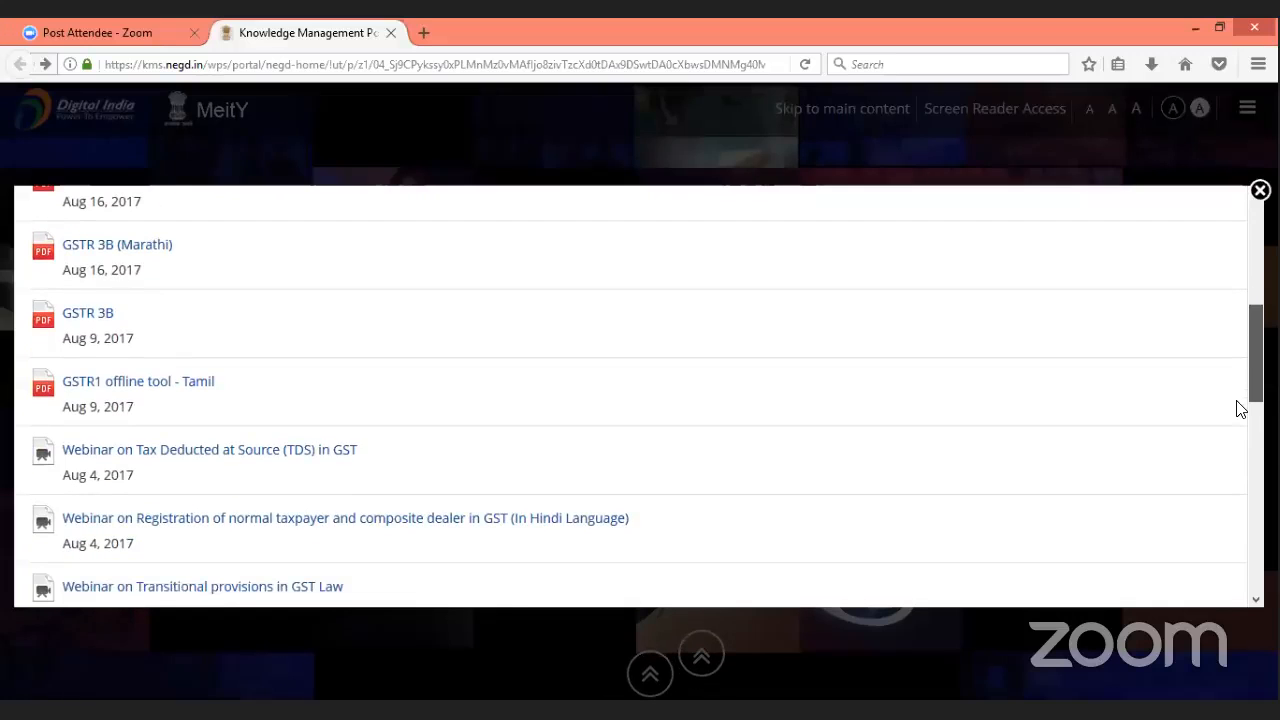
{"action": "scroll", "coordinate": [1234, 451], "scroll_direction": "down", "scroll_amount": 7}
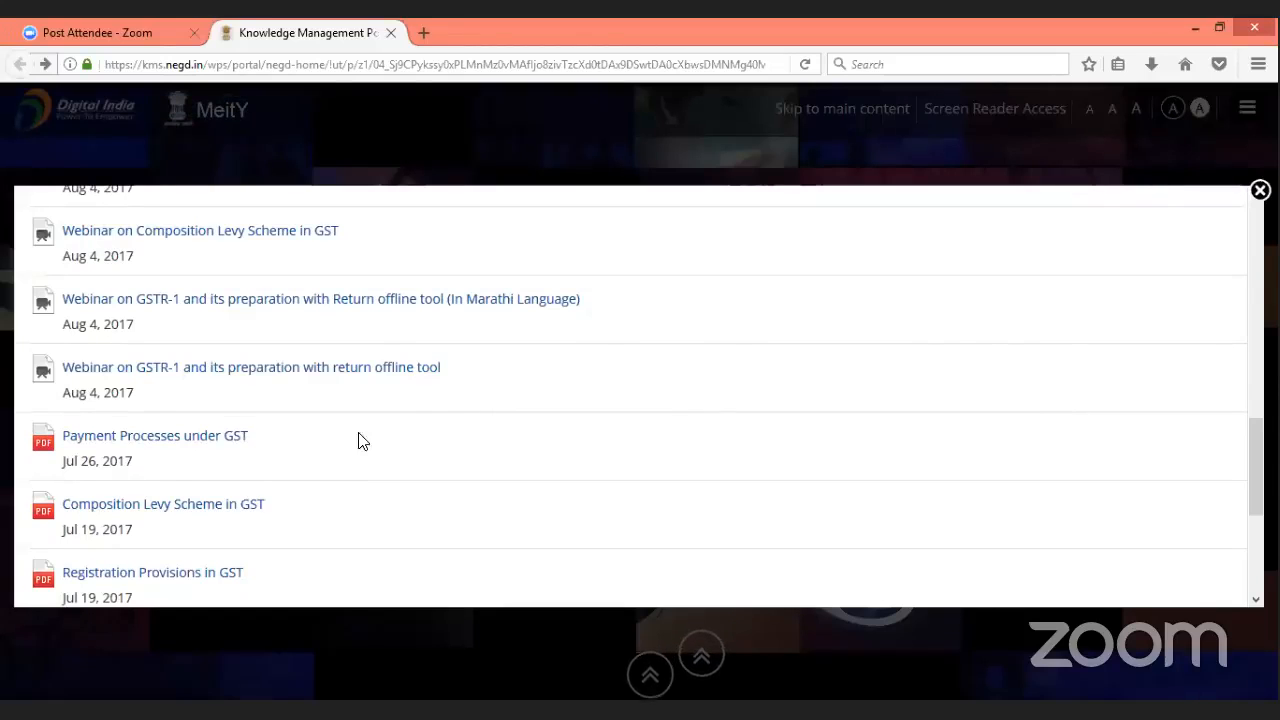
{"action": "left_click", "coordinate": [168, 578]}
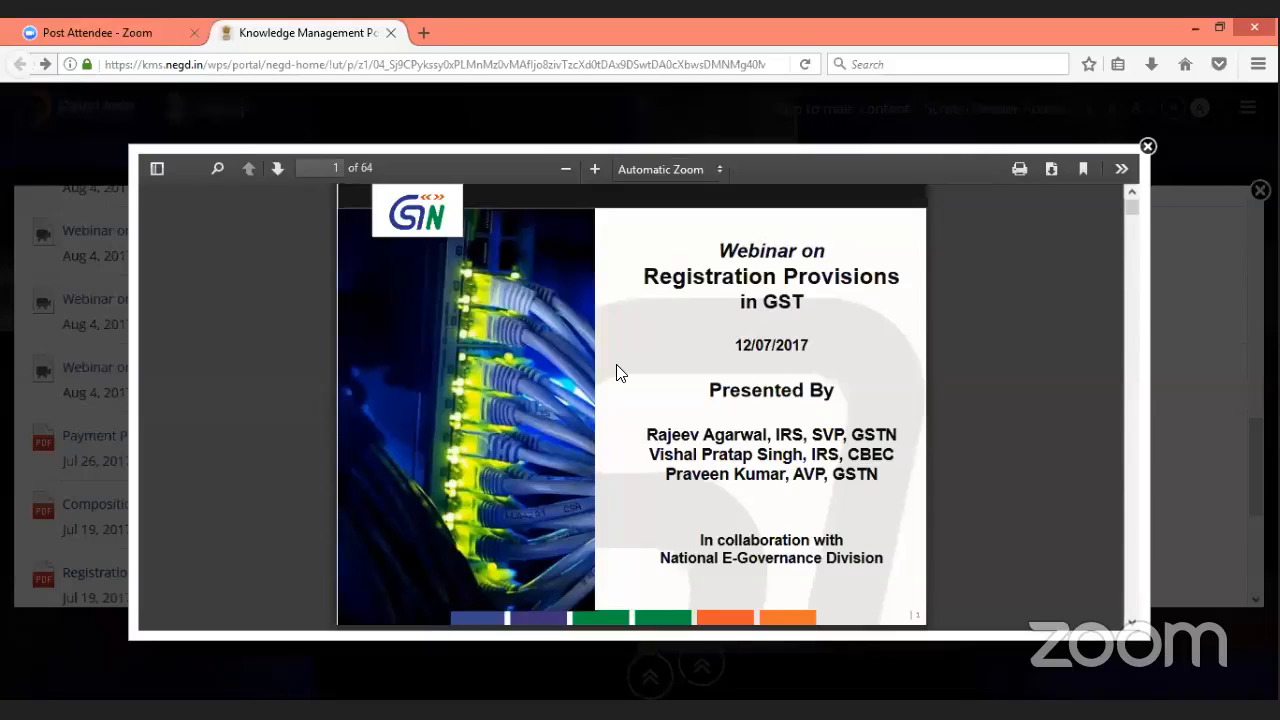
{"action": "left_click", "coordinate": [1146, 147]}
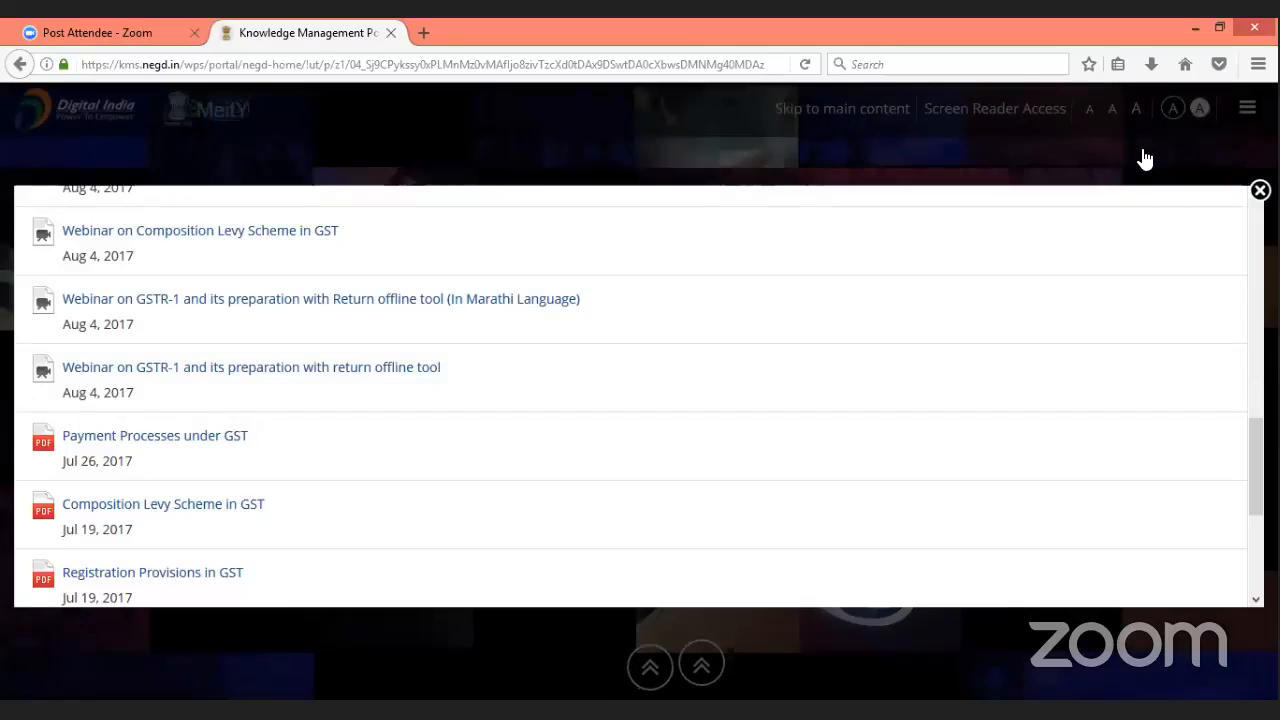
{"action": "left_click", "coordinate": [1145, 160]}
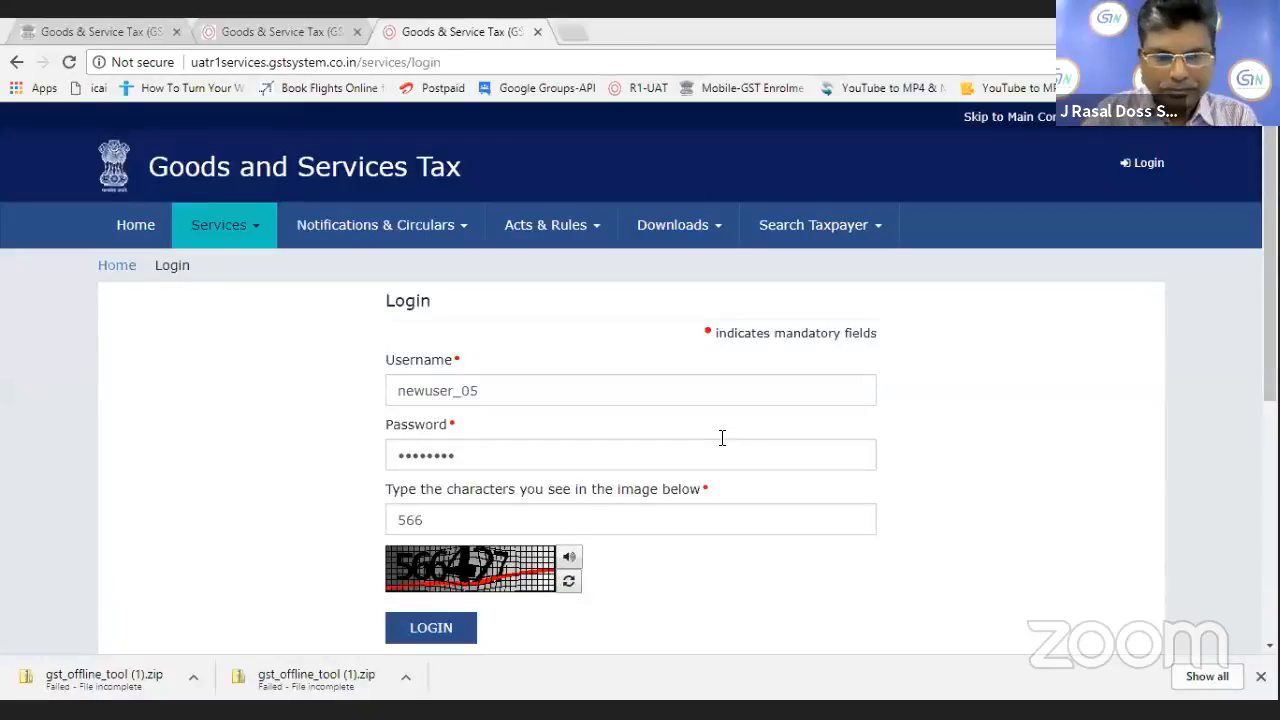
Try to log in to the GST test portal by completing the captcha characters and submitting the login form
{"action": "left_click", "coordinate": [492, 506]}
{"action": "type", "text": "566477"}
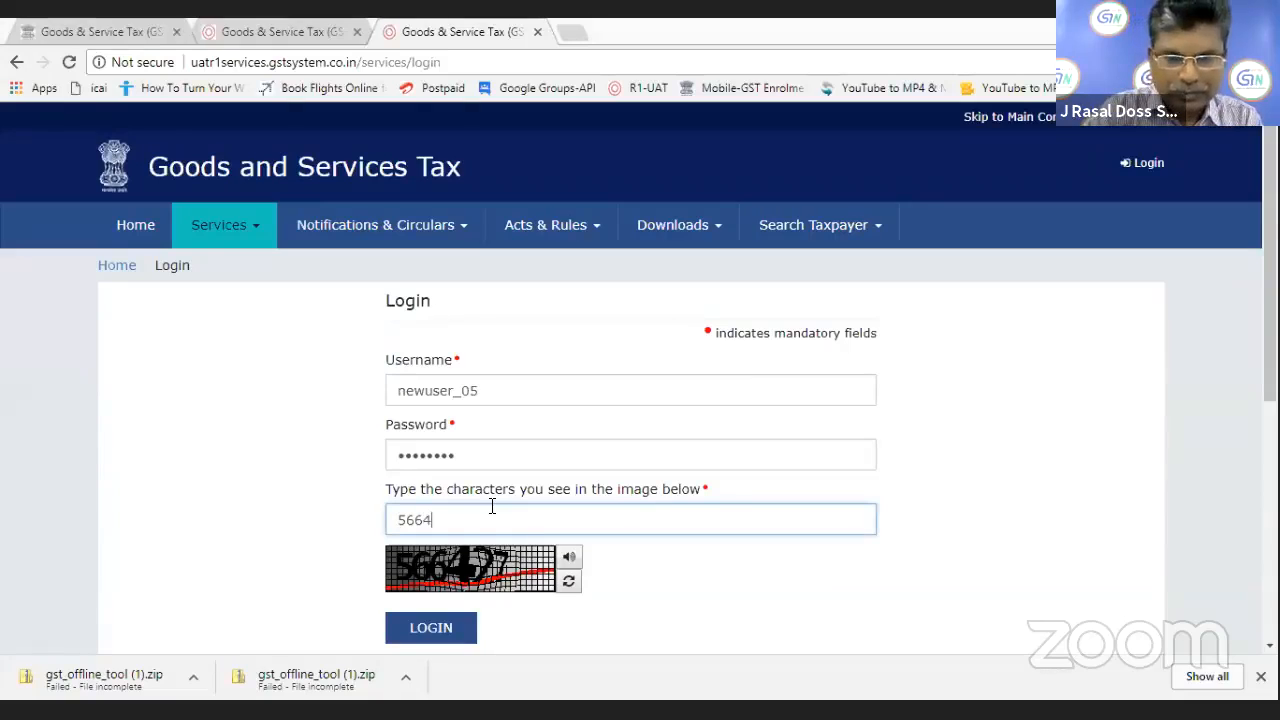
{"action": "left_click", "coordinate": [450, 623]}
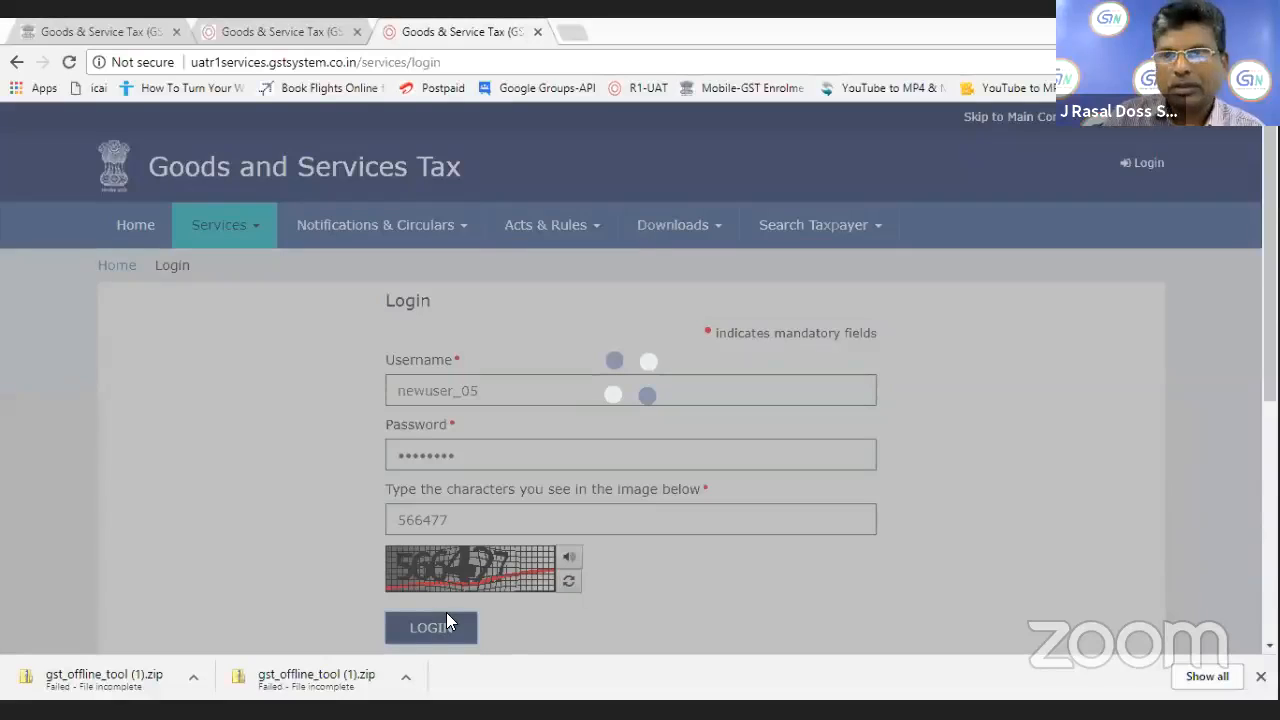
{"action": "scroll", "coordinate": [730, 588], "scroll_direction": "down", "scroll_amount": 5}
{"action": "scroll", "coordinate": [730, 586], "scroll_direction": "up", "scroll_amount": 5}
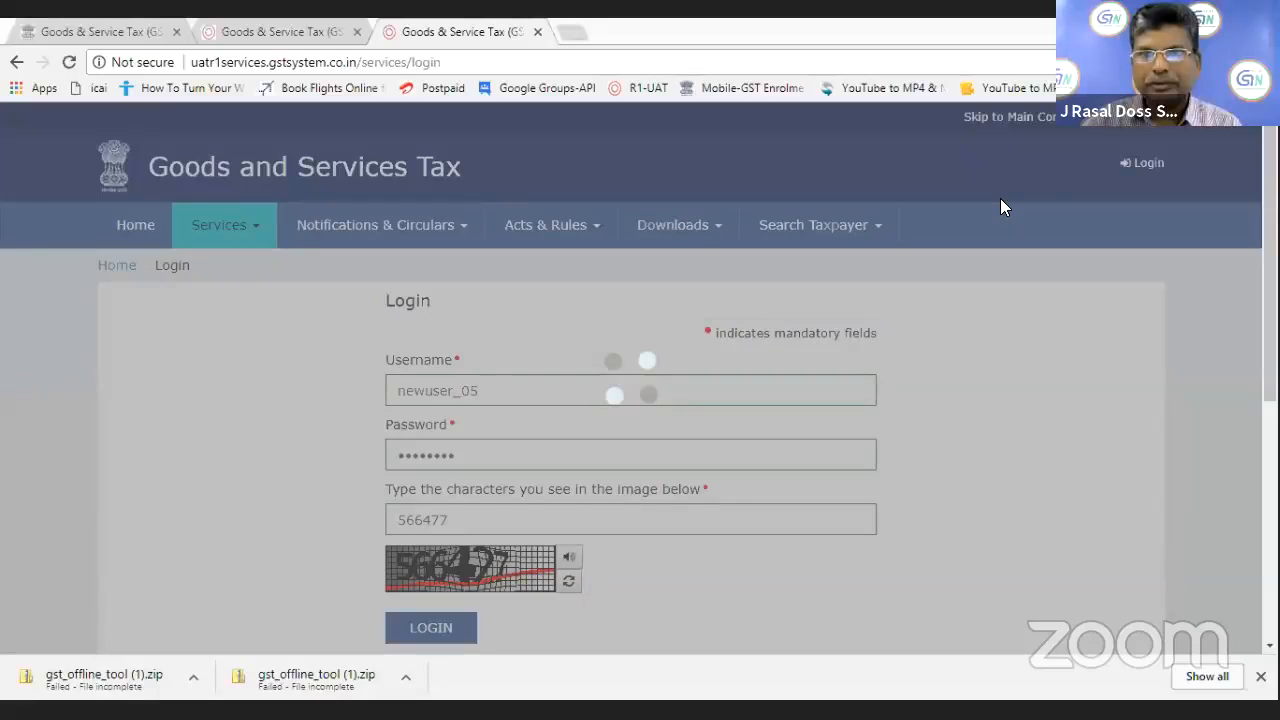
Open the GST login page again in a separate tab and enter newuser_05 as the username
{"action": "left_click", "coordinate": [451, 62]}
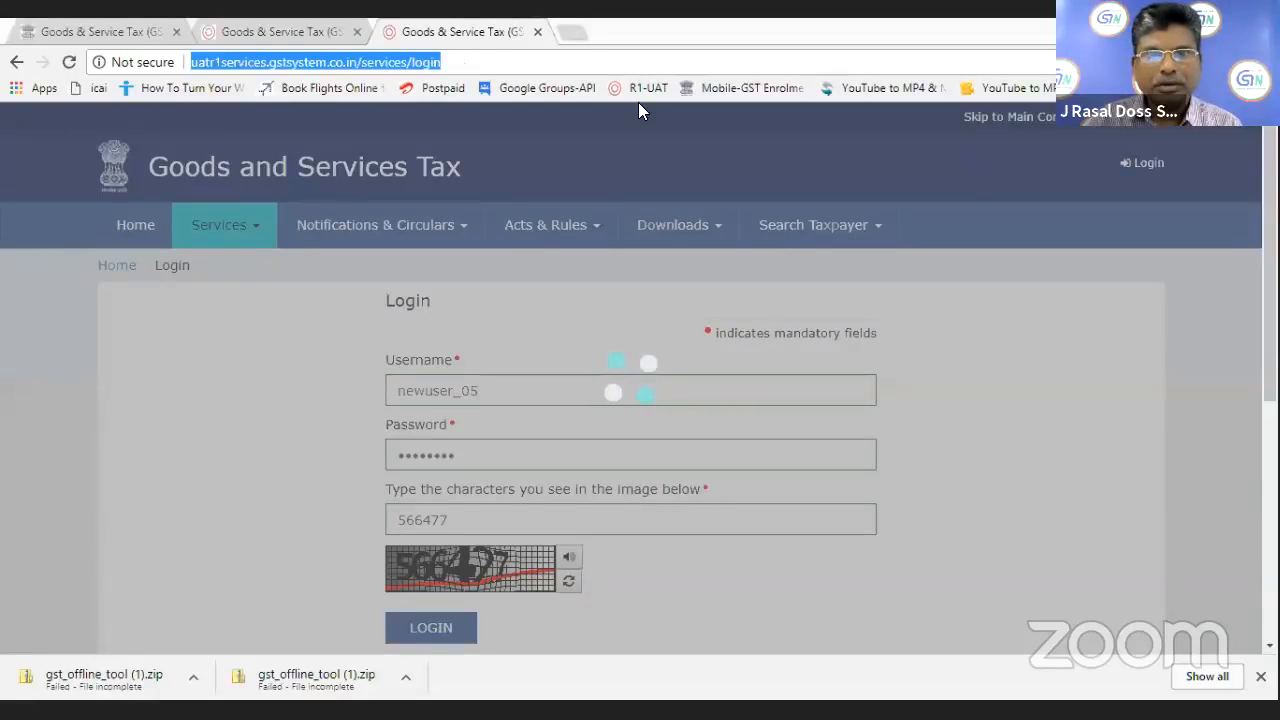
{"action": "left_click", "coordinate": [546, 38]}
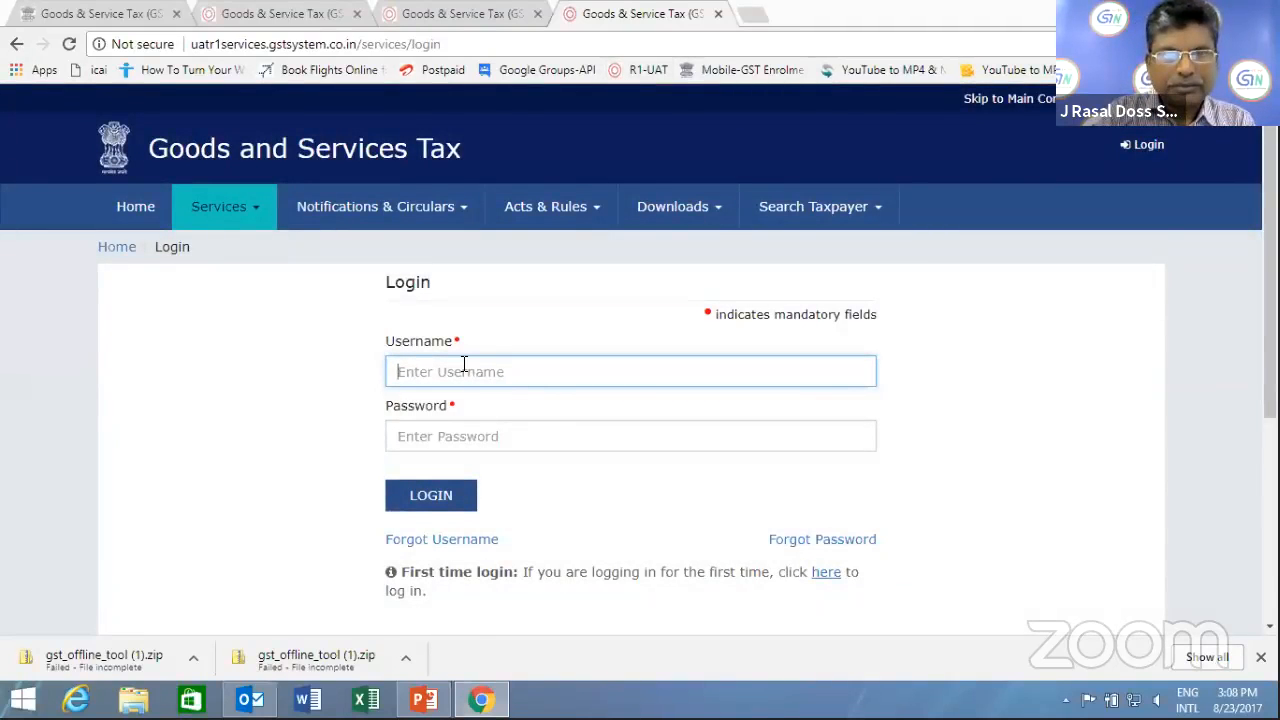
{"action": "type", "text": "g"}
{"action": "key", "text": "BackSpace"}
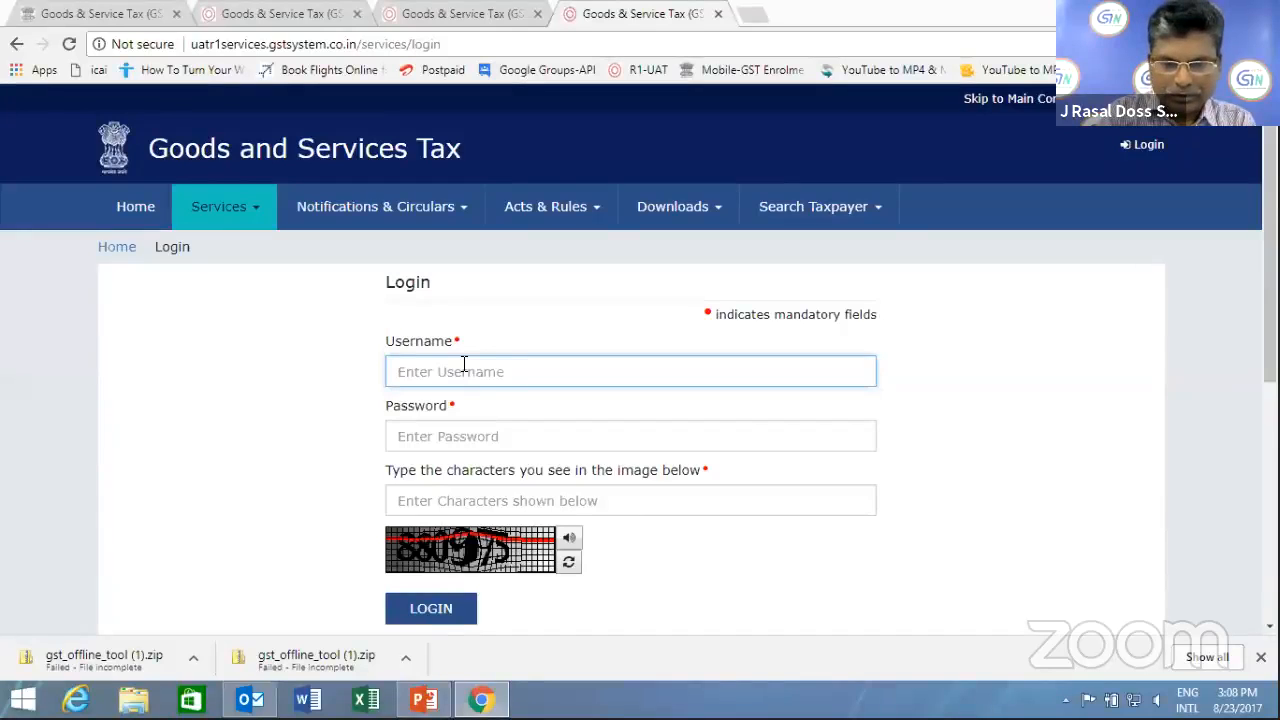
{"action": "type", "text": "news"}
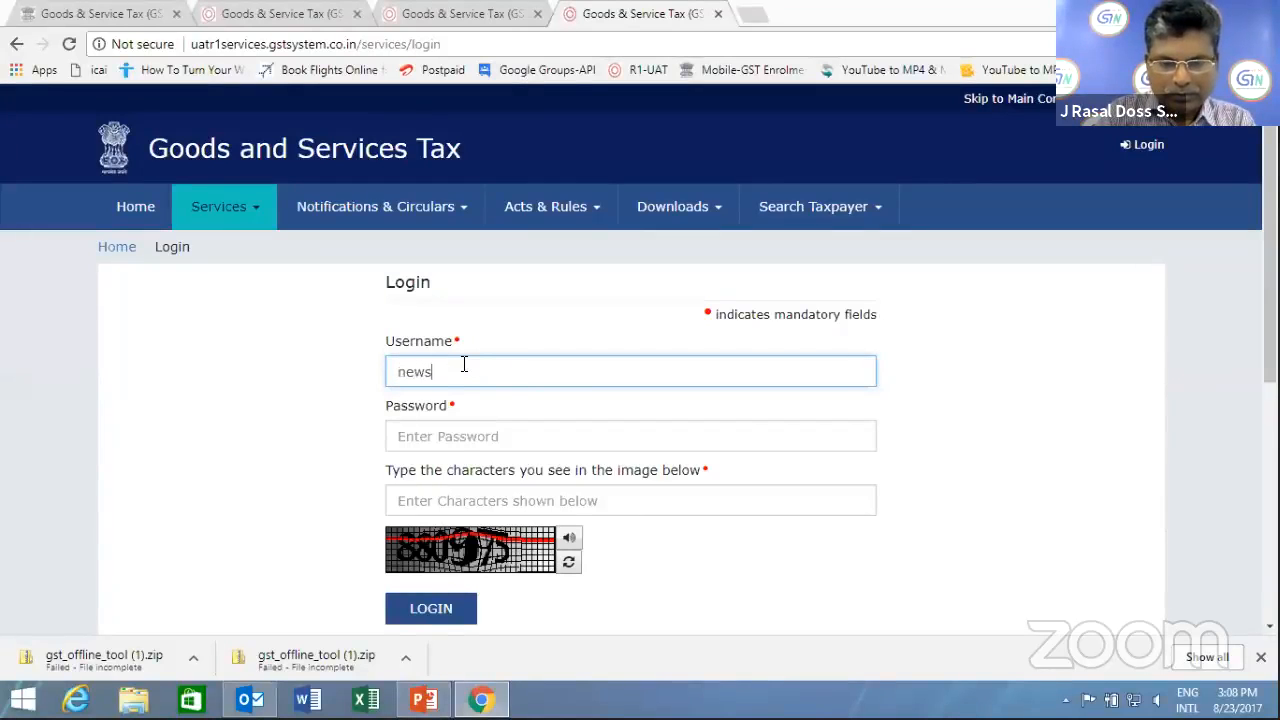
{"action": "type", "text": "uer_85"}
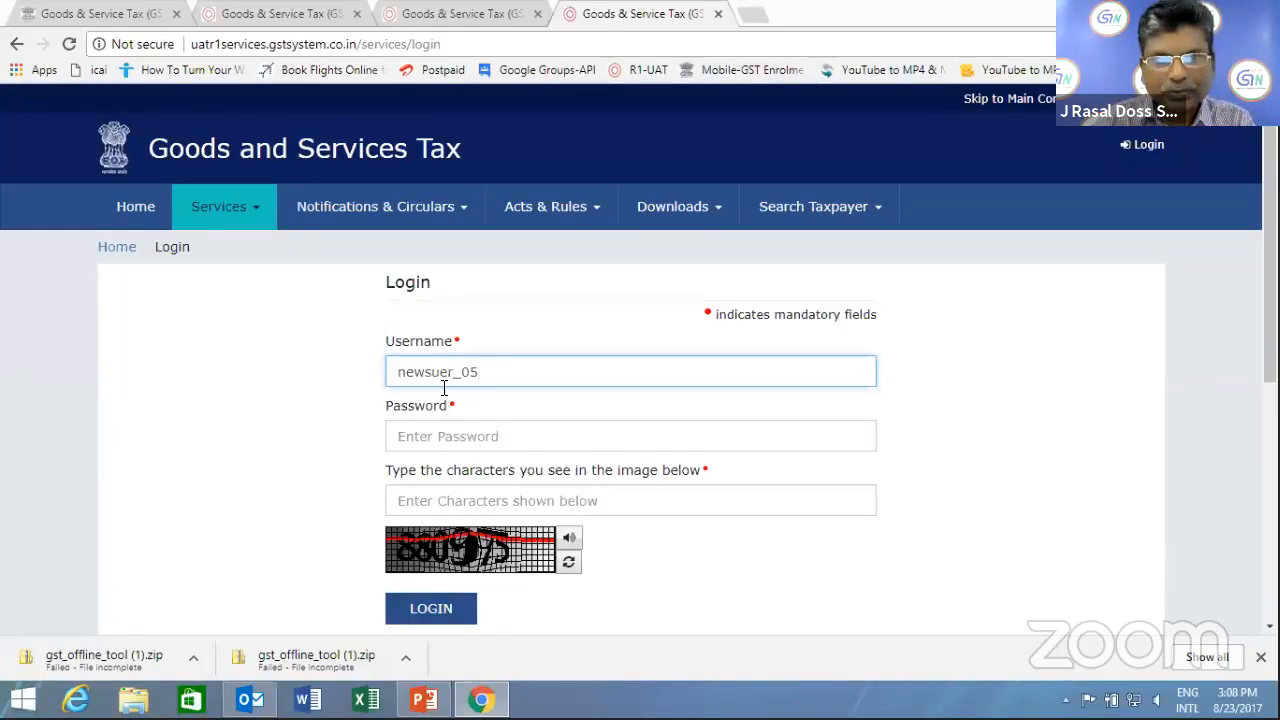
{"action": "left_click", "coordinate": [440, 371]}
{"action": "type", "text": "s"}
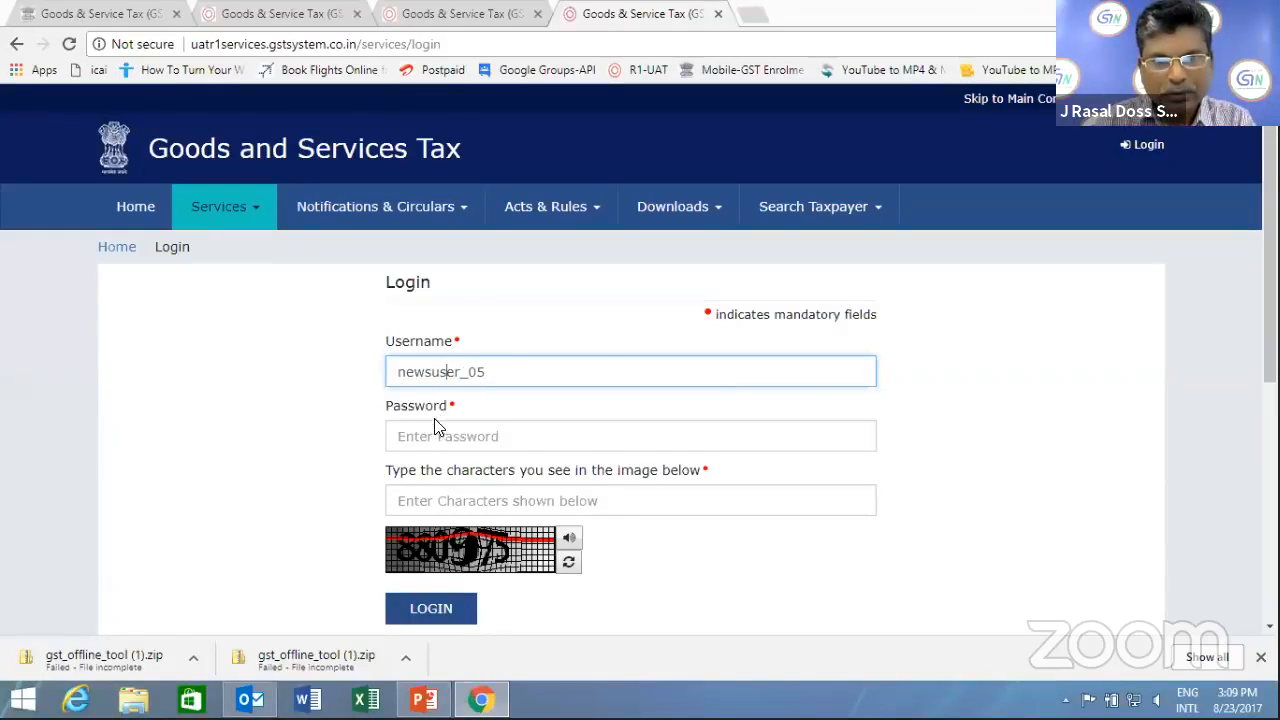
{"action": "key", "text": "ctrl+a"}
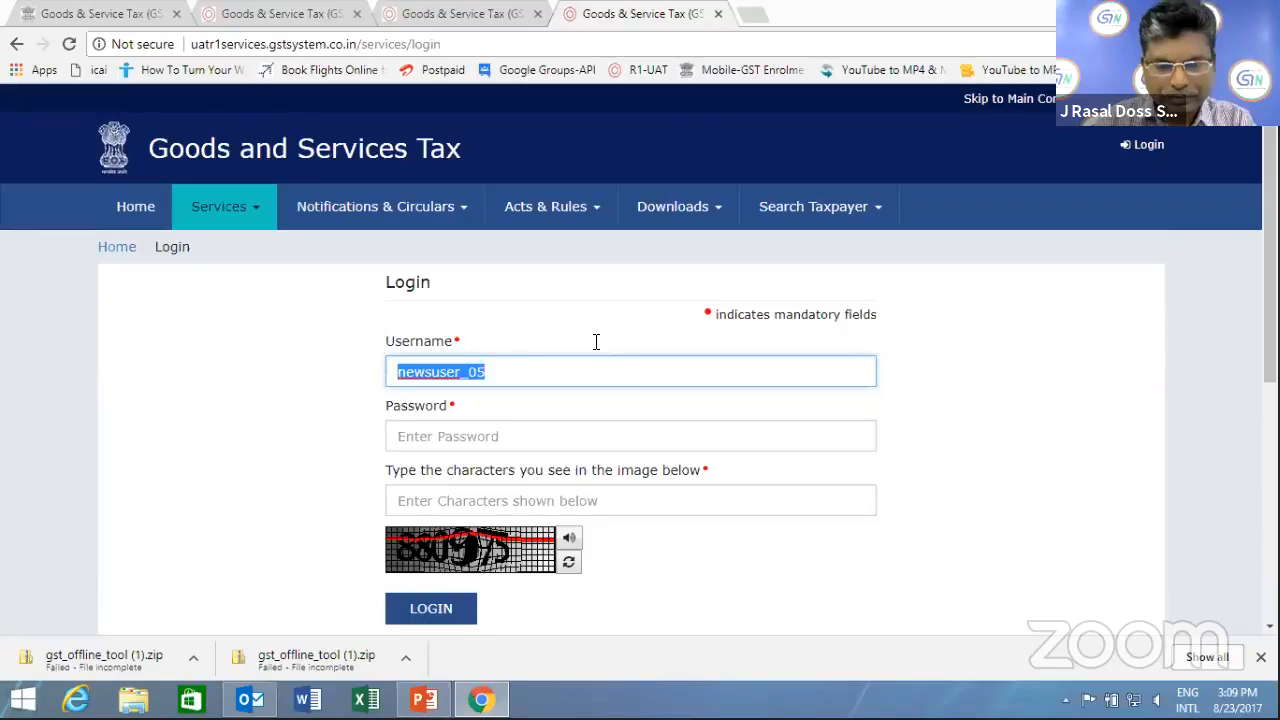
{"action": "type", "text": "newuser_05"}
Enter the account password and the captcha characters, and submit the login form
{"action": "left_click", "coordinate": [434, 435]}
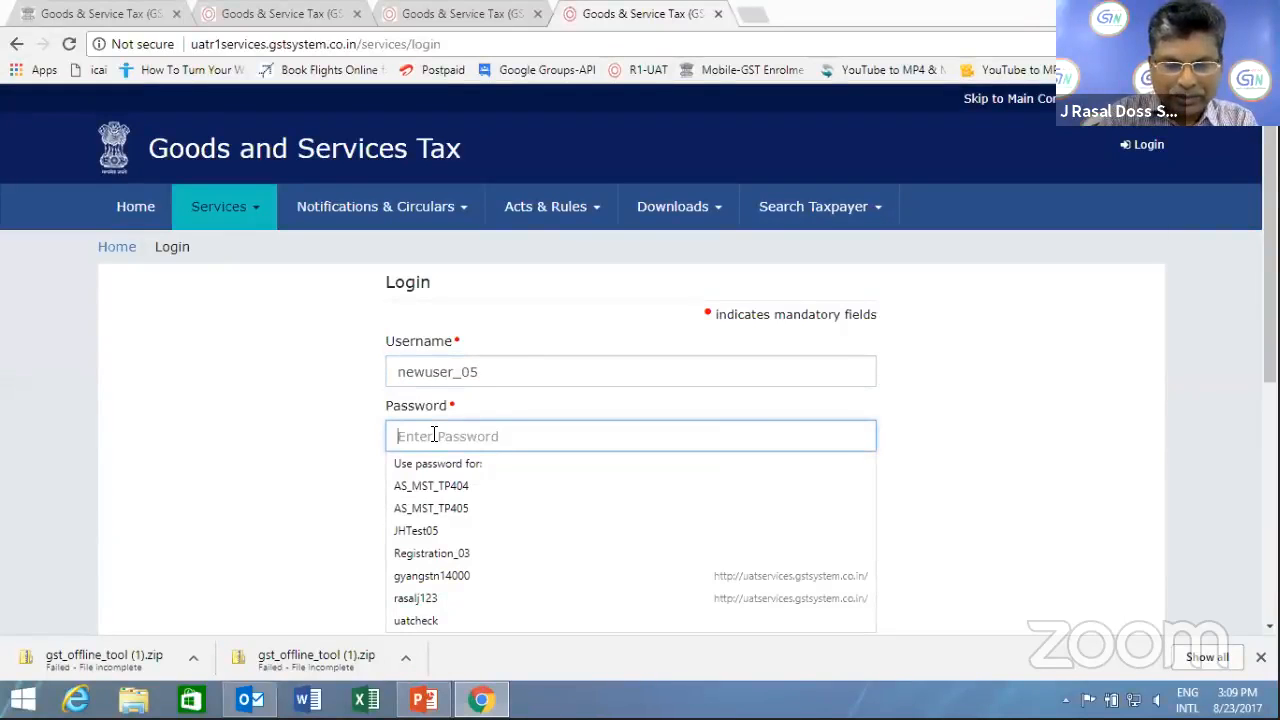
{"action": "type", "text": "aaaaaaa"}
{"action": "left_click", "coordinate": [444, 497]}
{"action": "type", "text": "880"}
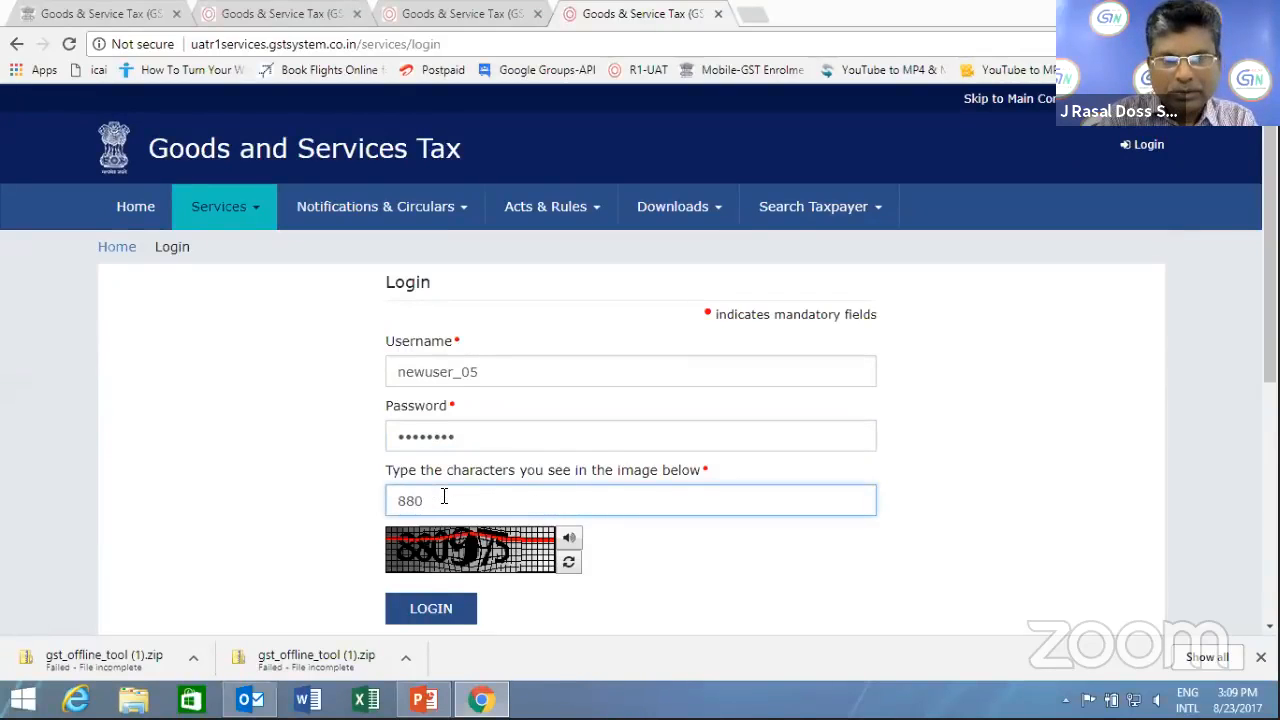
{"action": "type", "text": "975"}
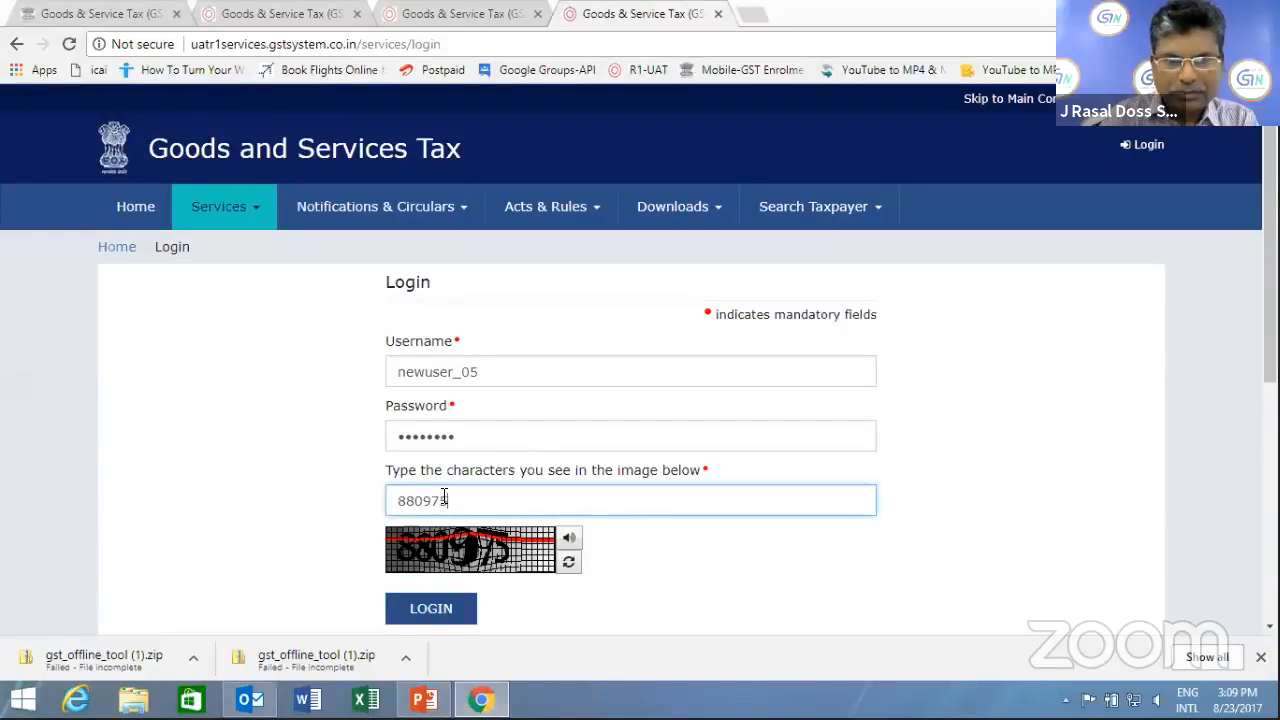
{"action": "left_click", "coordinate": [423, 609]}
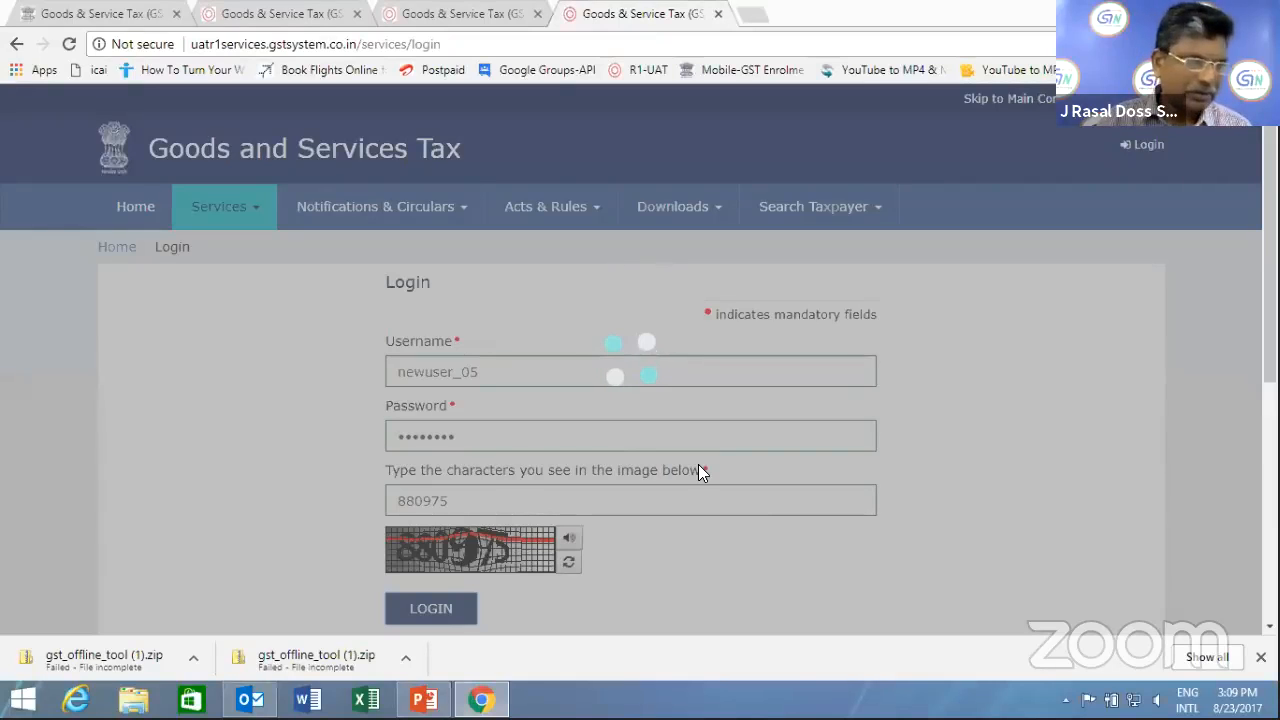
{"action": "scroll", "coordinate": [632, 454], "scroll_direction": "down", "scroll_amount": 2}
{"action": "scroll", "coordinate": [632, 454], "scroll_direction": "up", "scroll_amount": 2}
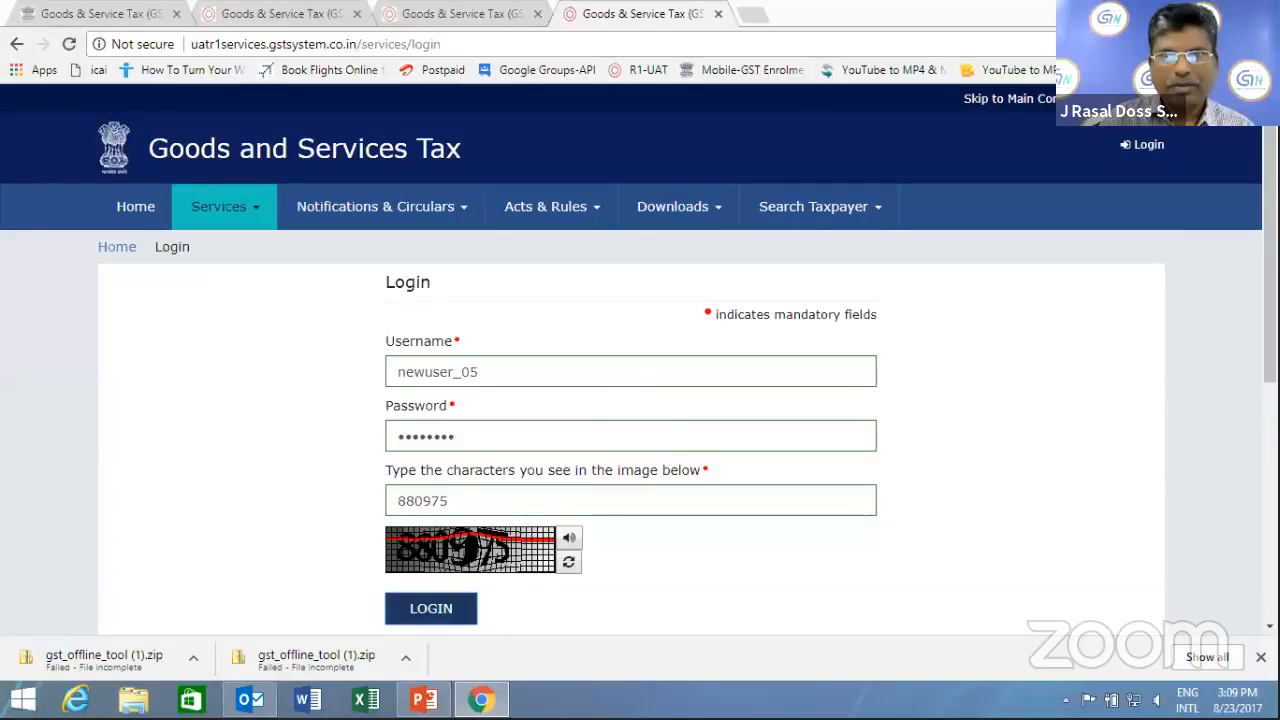
Close the browser window, start Chrome afresh and load gstcouncil.gov.in
{"action": "left_click", "coordinate": [1192, 10]}
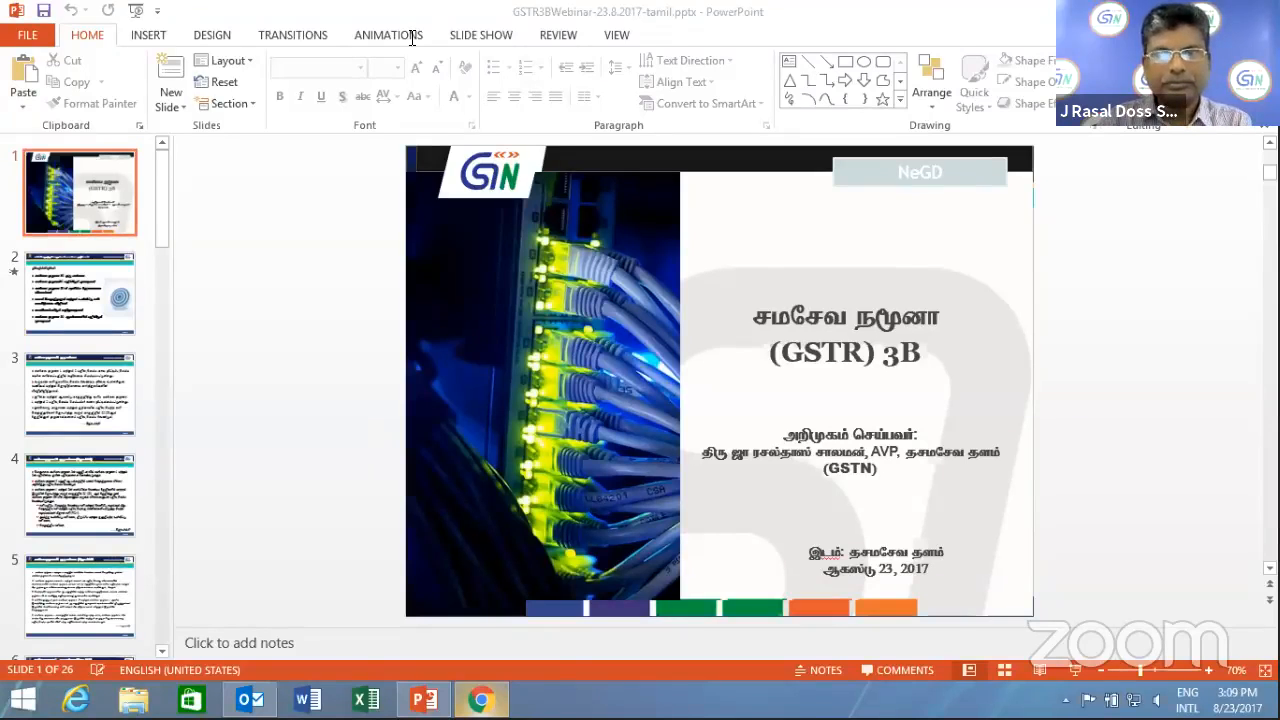
{"action": "left_click", "coordinate": [480, 699]}
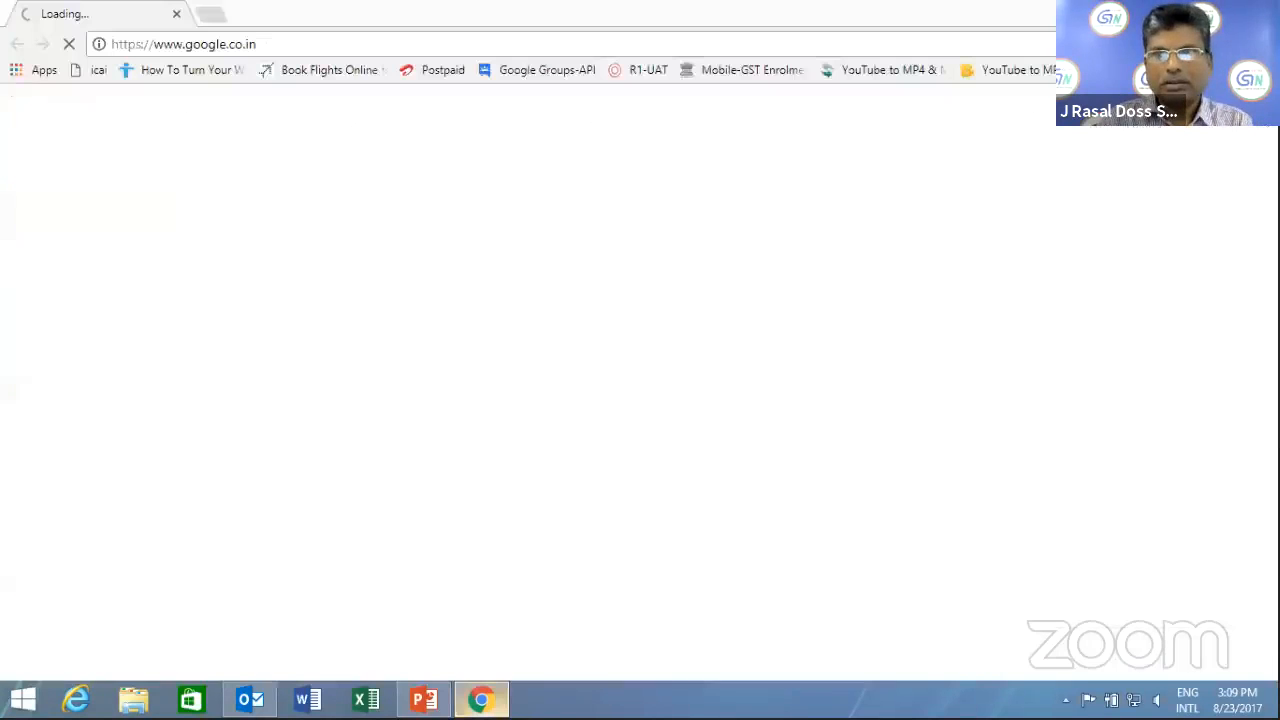
{"action": "left_click", "coordinate": [900, 44]}
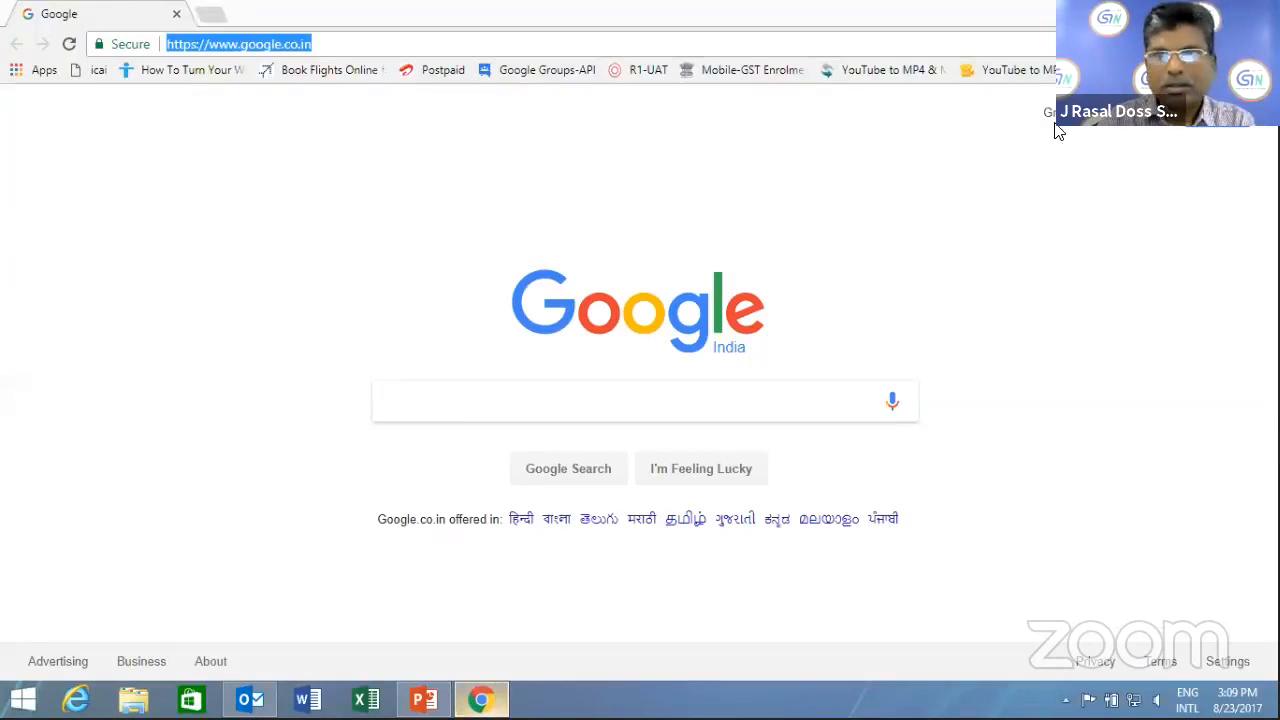
{"action": "type", "text": "gstcouncil.gov"}
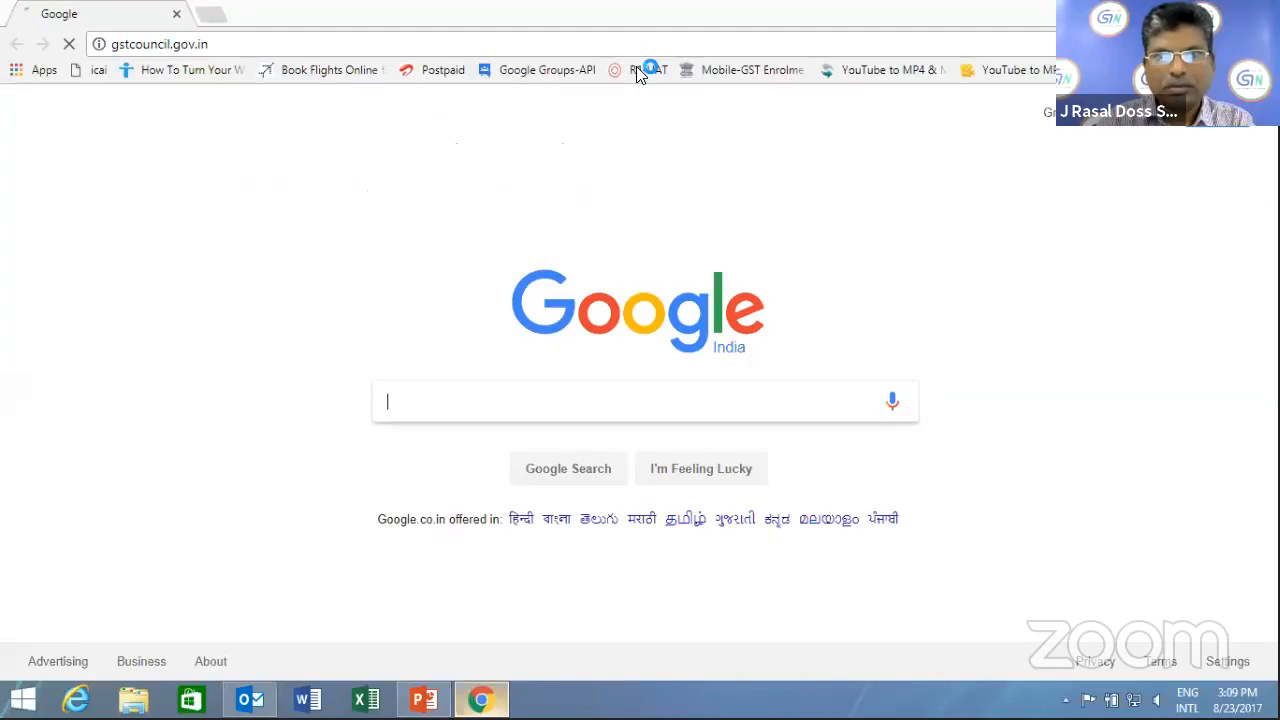
Open the bookmarked R1-UAT login page and log in as newuser_05 with the account password and the captcha characters
{"action": "left_click", "coordinate": [638, 69]}
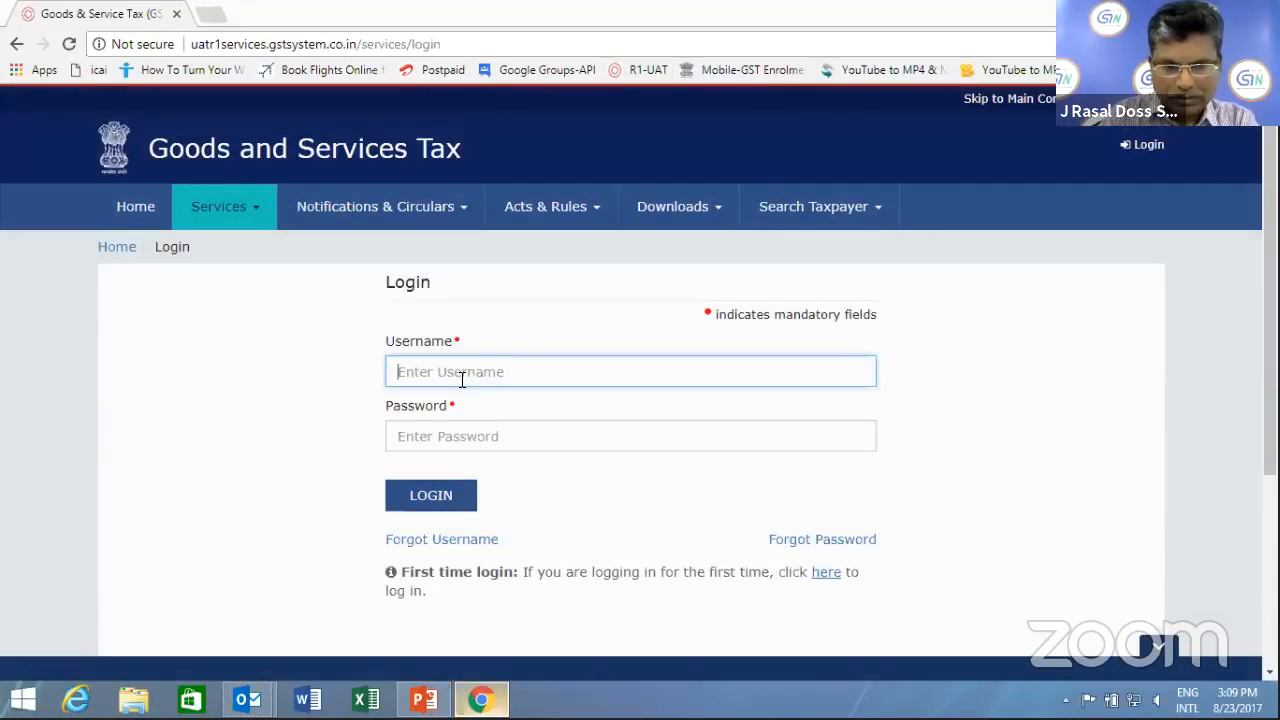
{"action": "type", "text": "newuser_05"}
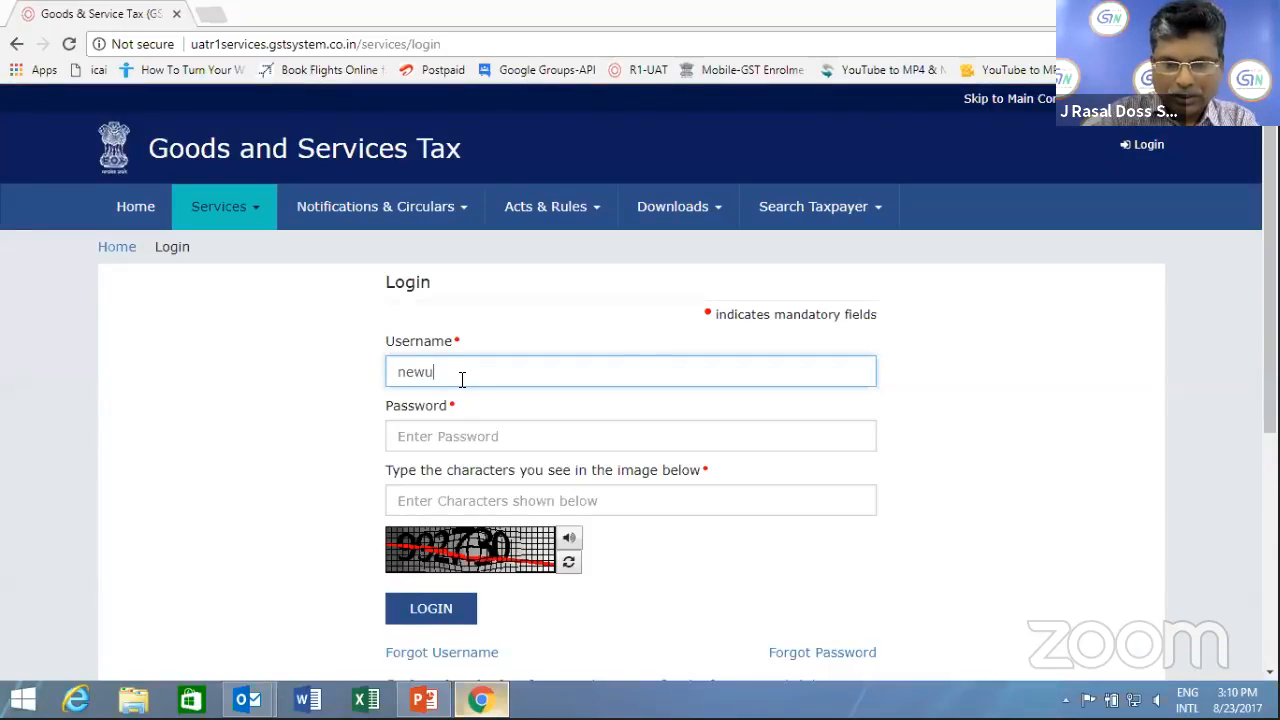
{"action": "left_click", "coordinate": [458, 434]}
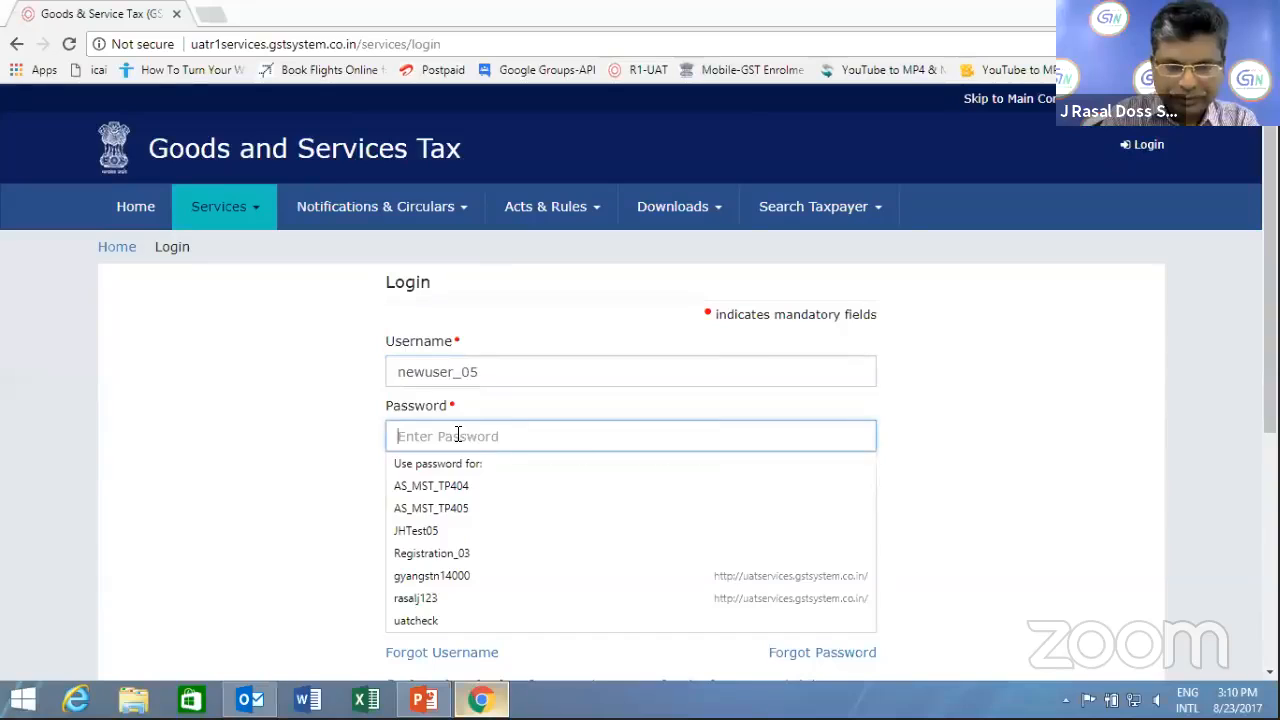
{"action": "type", "text": "***"}
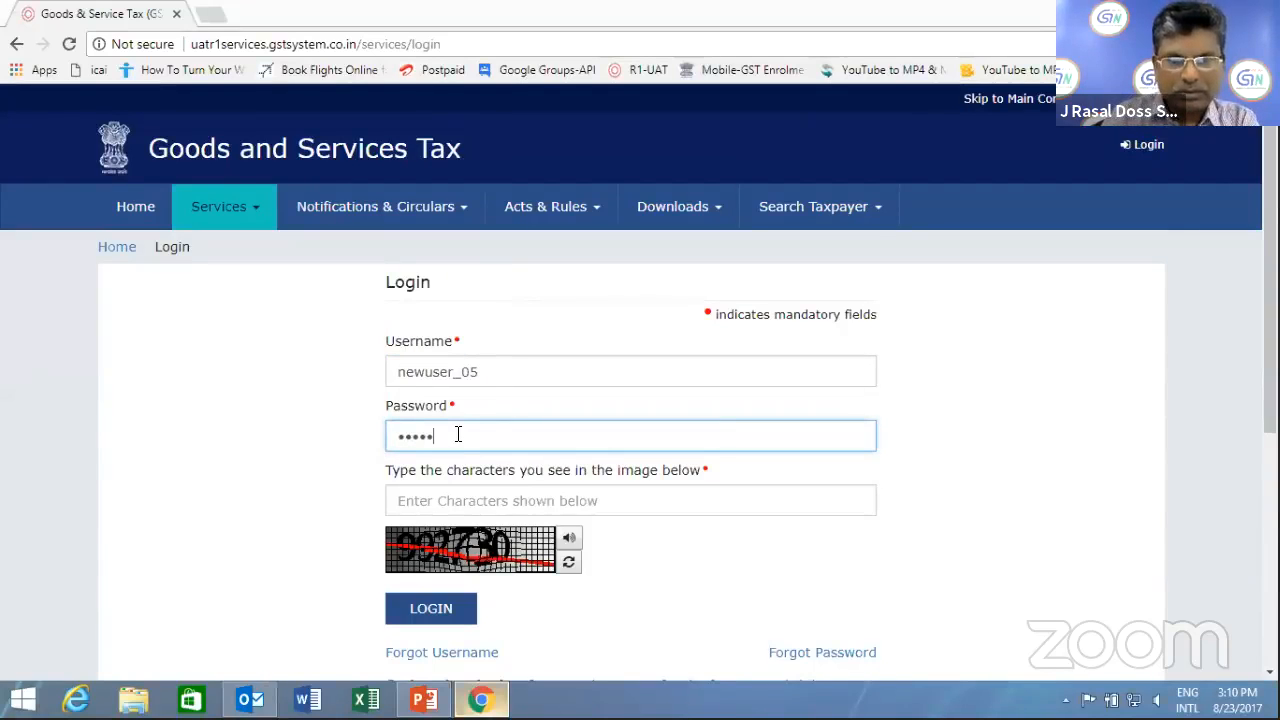
{"action": "type", "text": "*****"}
{"action": "left_click", "coordinate": [458, 501]}
{"action": "type", "text": "9"}
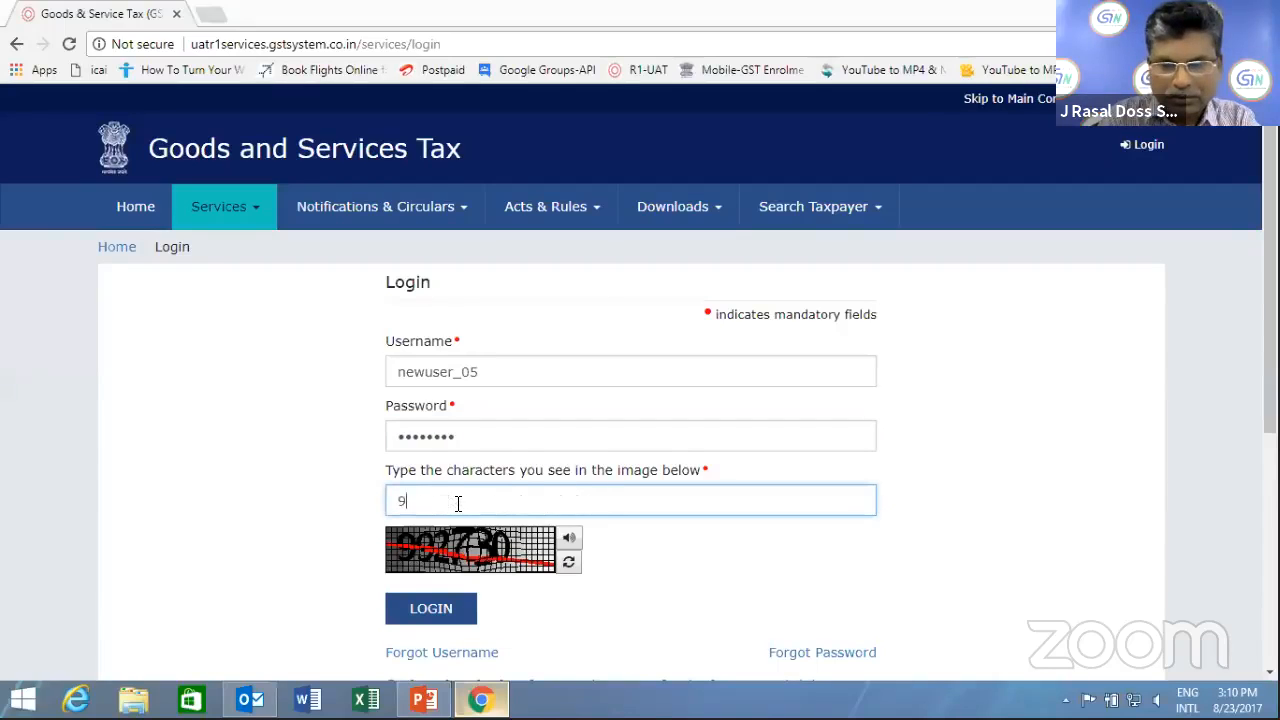
{"action": "type", "text": "92730"}
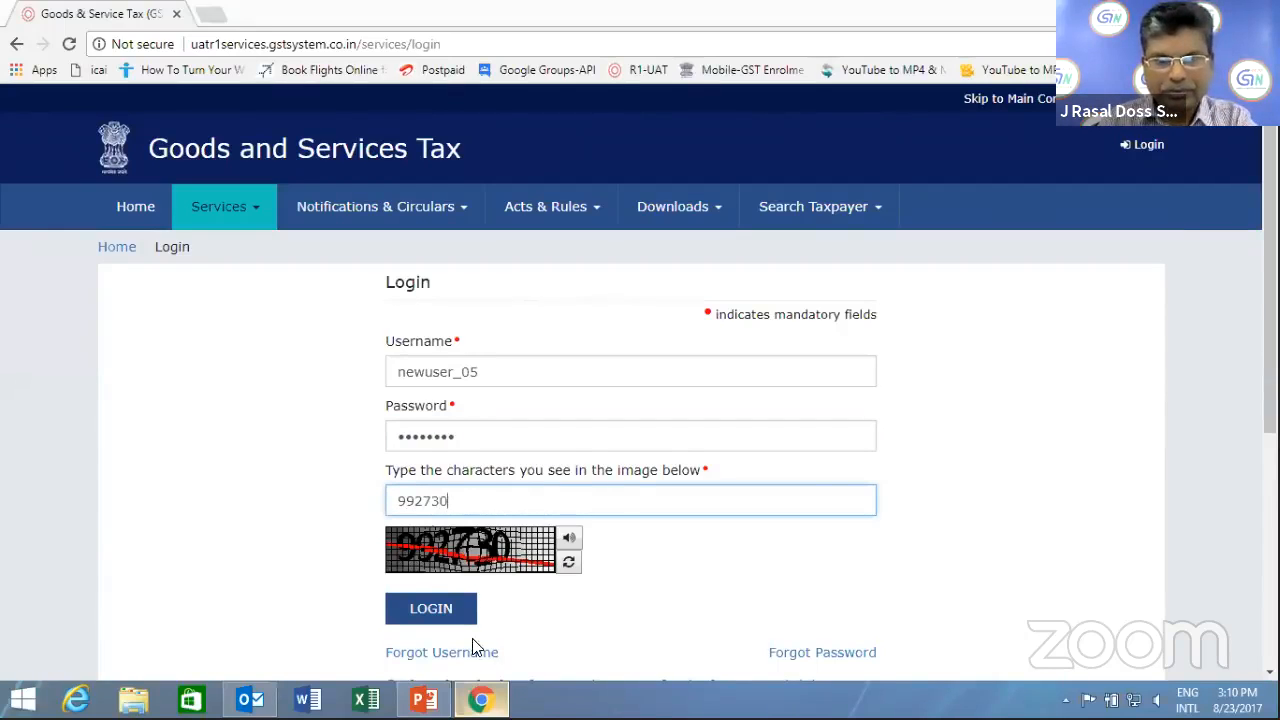
{"action": "left_click", "coordinate": [425, 608]}
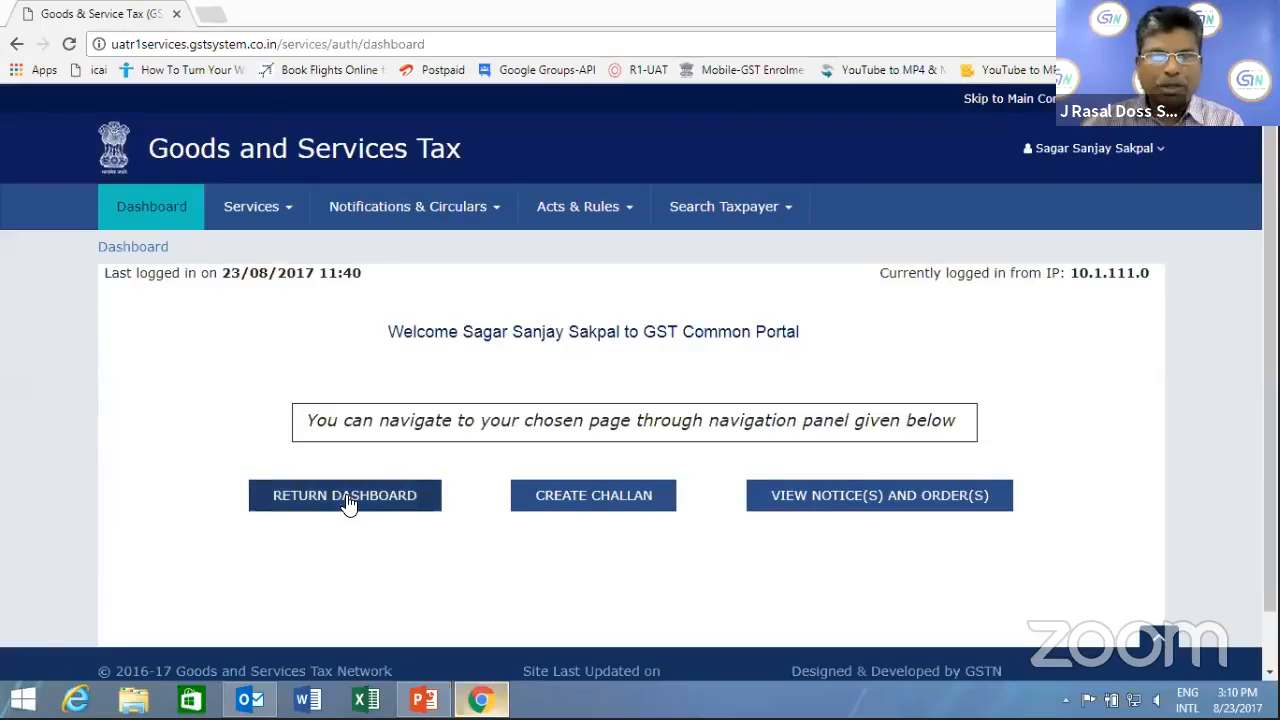
Open the return dashboard and search for the returns of financial year 2017-18, filing period August
{"action": "left_click", "coordinate": [347, 498]}
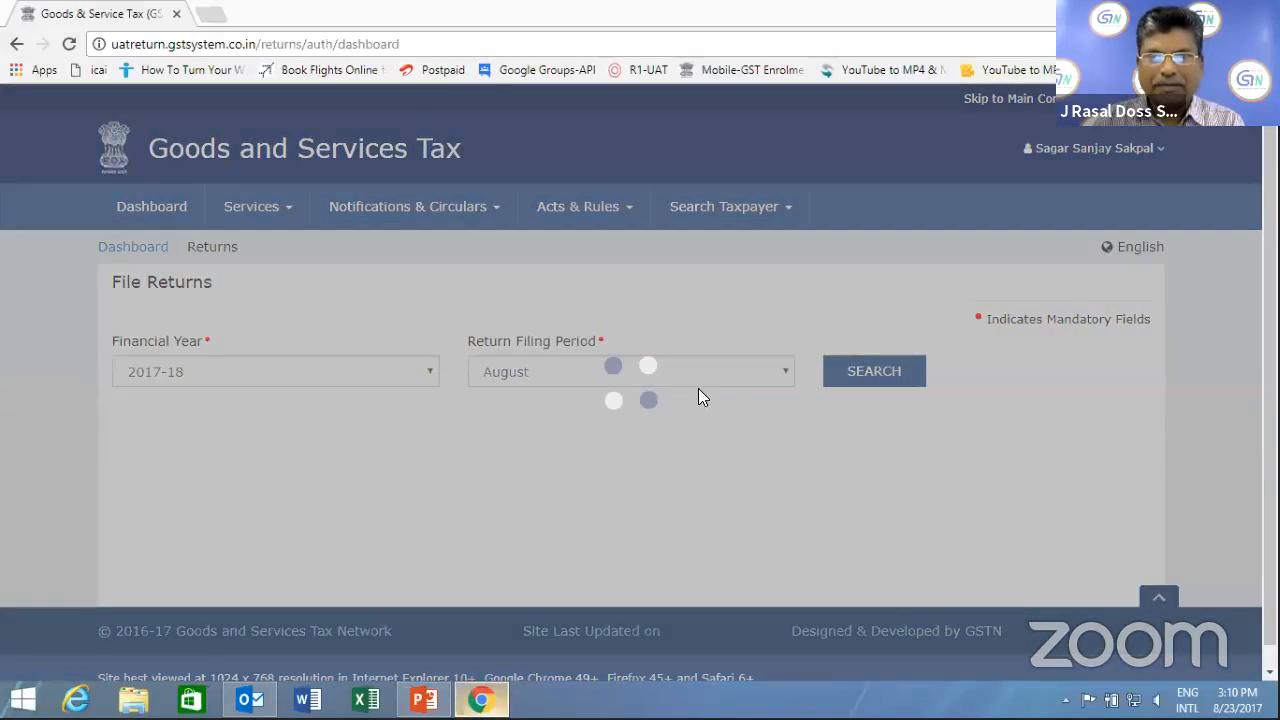
{"action": "left_click", "coordinate": [744, 382]}
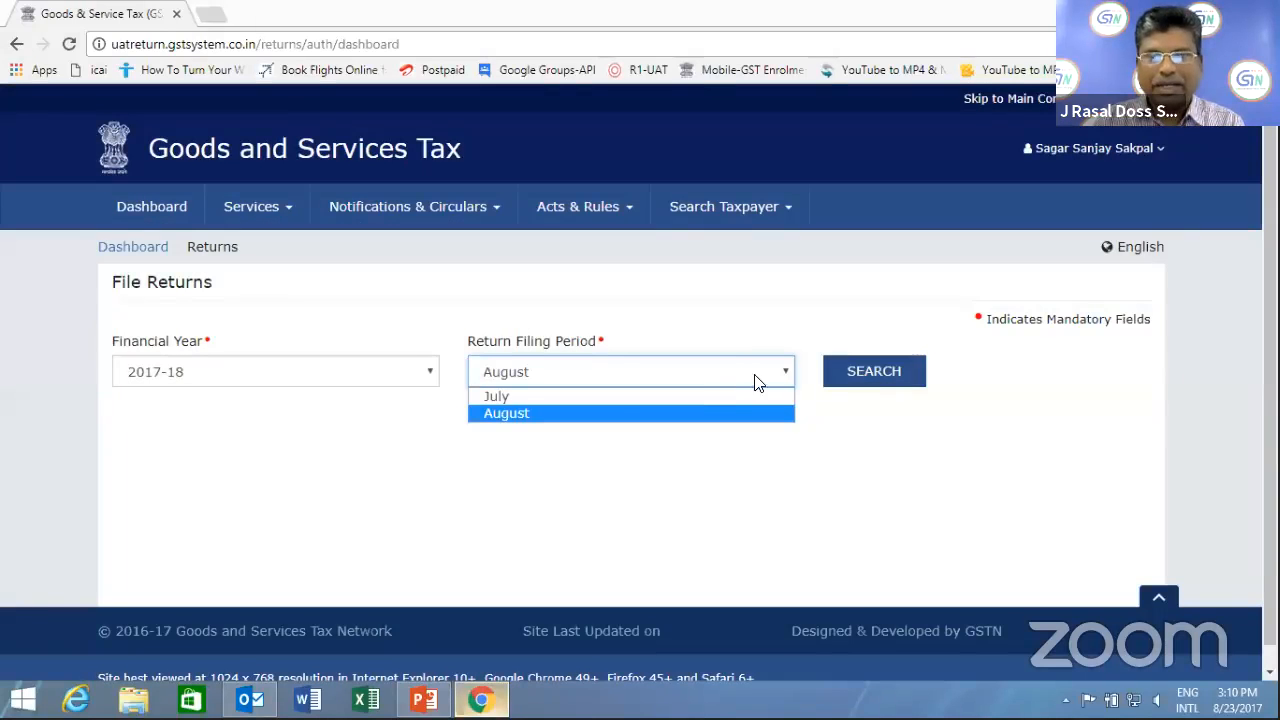
{"action": "left_click", "coordinate": [858, 375]}
{"action": "left_click", "coordinate": [858, 374]}
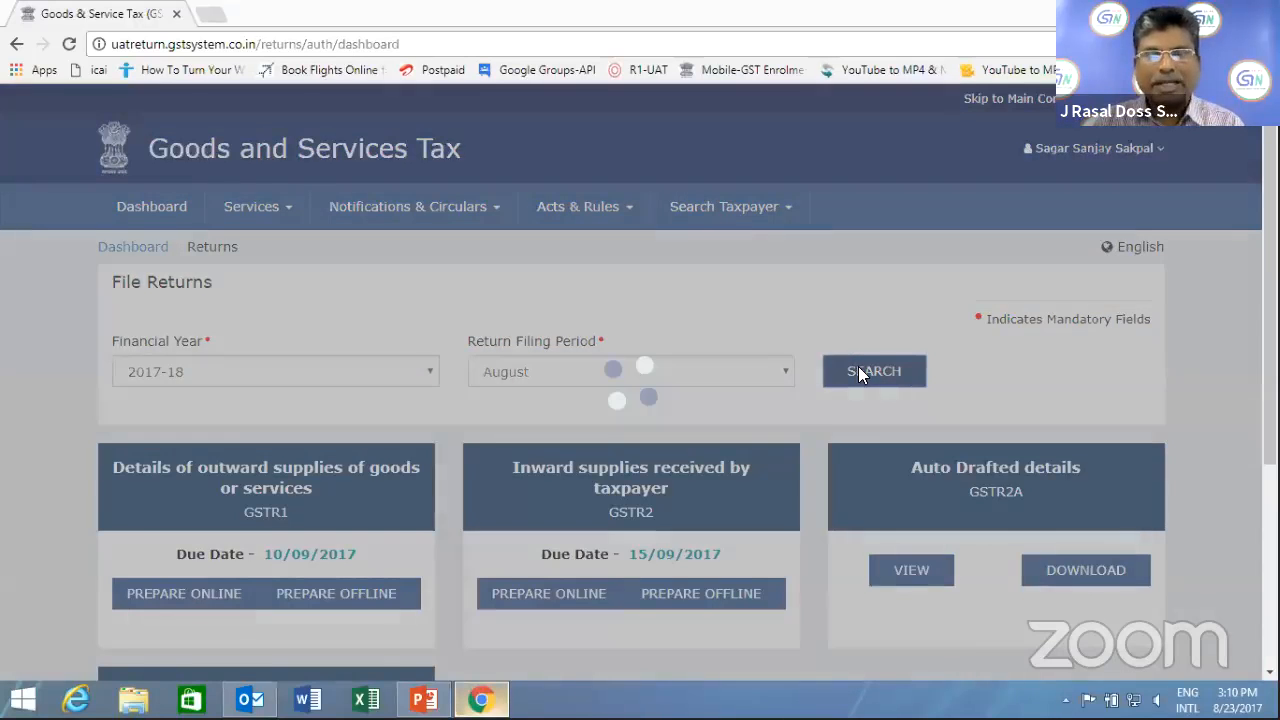
Open the GSTR3B monthly return for online preparation
{"action": "scroll", "coordinate": [518, 432], "scroll_direction": "down", "scroll_amount": 2}
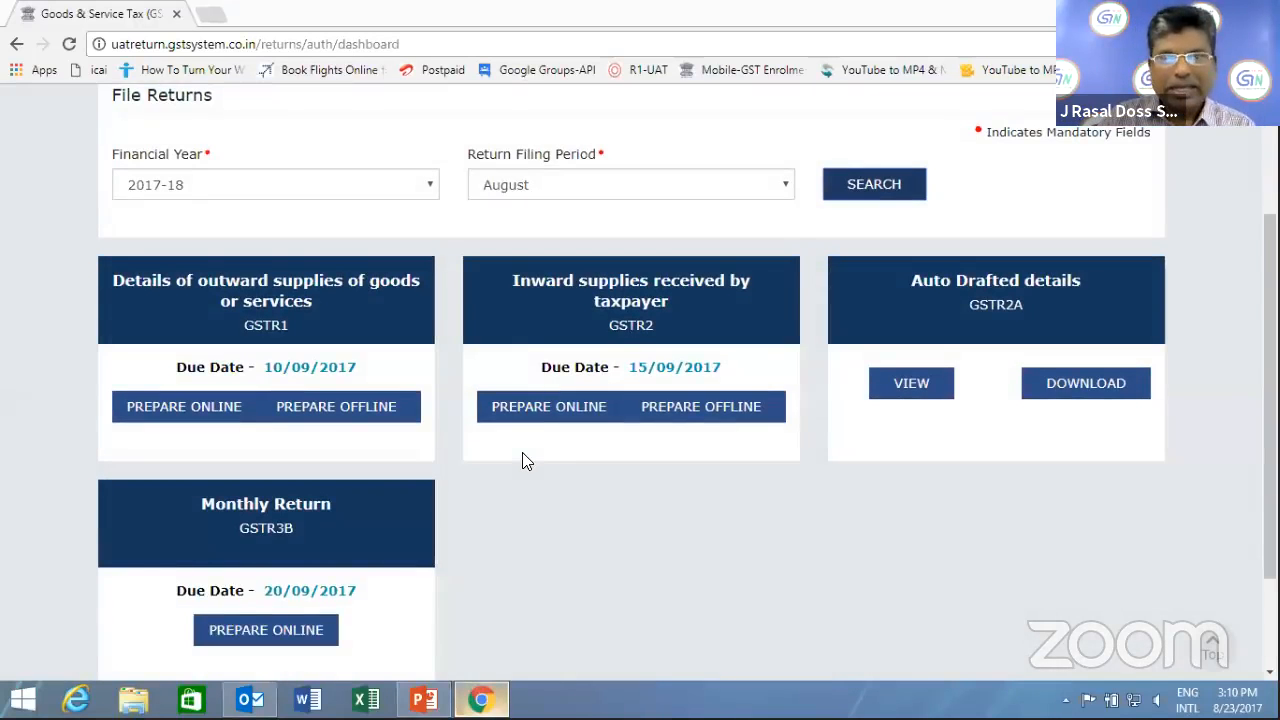
{"action": "scroll", "coordinate": [337, 494], "scroll_direction": "down", "scroll_amount": 2}
{"action": "scroll", "coordinate": [340, 497], "scroll_direction": "up", "scroll_amount": 1}
{"action": "scroll", "coordinate": [946, 523], "scroll_direction": "up", "scroll_amount": 3}
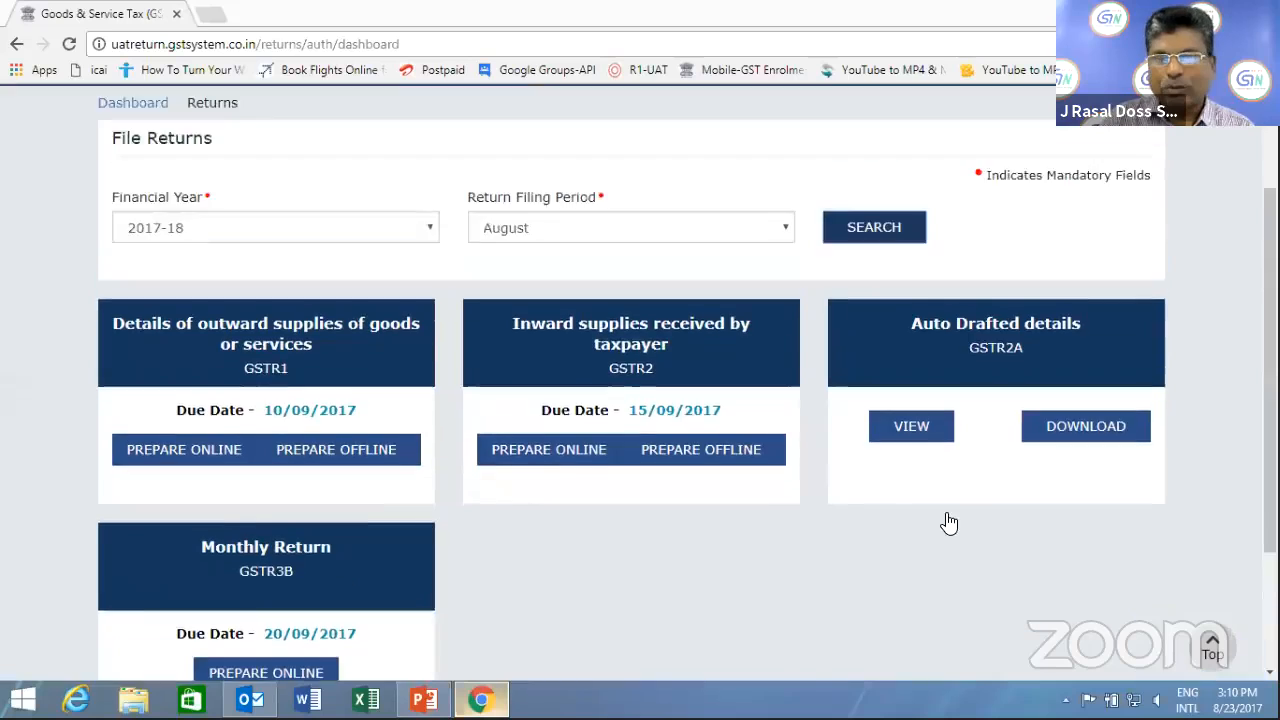
{"action": "scroll", "coordinate": [768, 497], "scroll_direction": "down", "scroll_amount": 3}
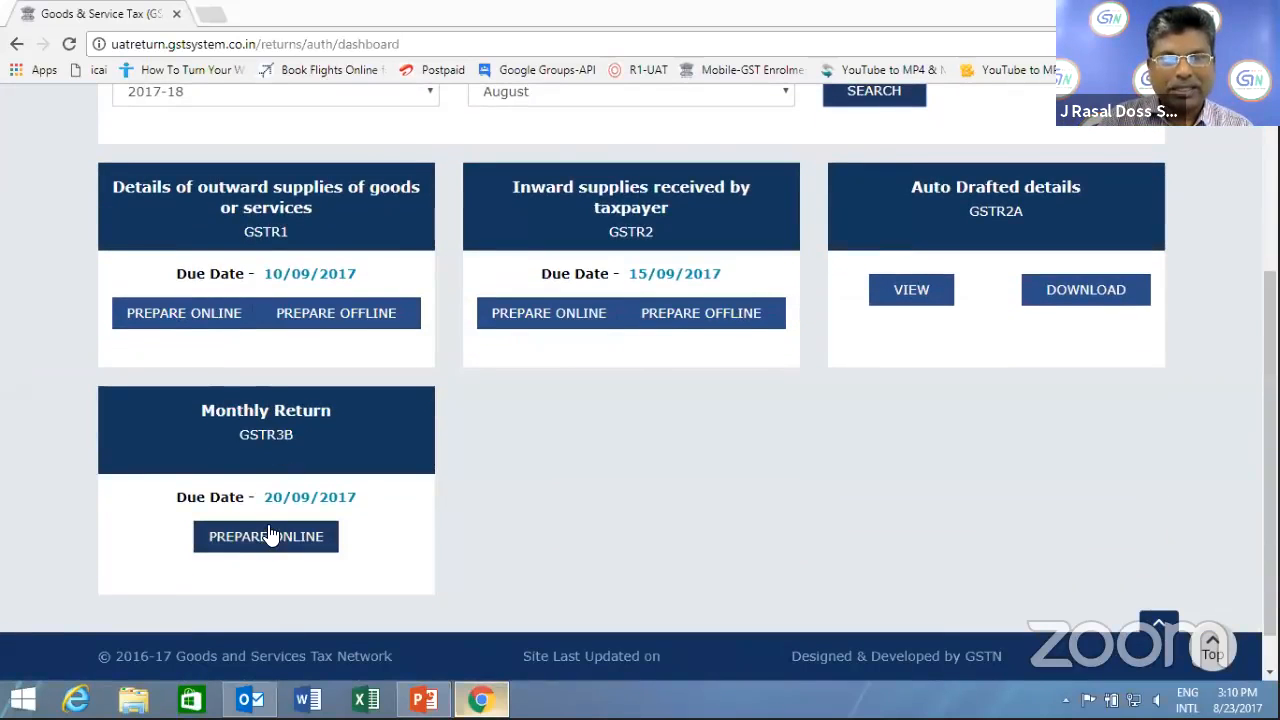
{"action": "left_click", "coordinate": [270, 536]}
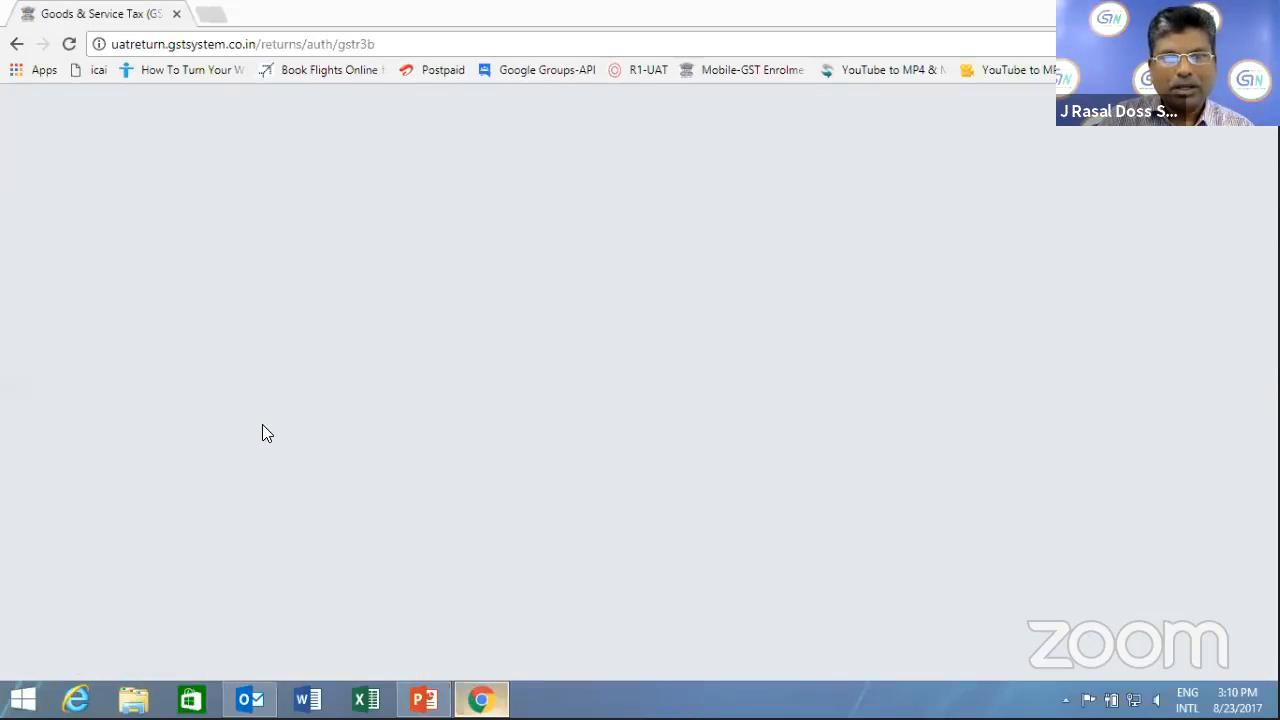
Open section 3.1, Tax on outward and reverse charge inward supplies, of the GSTR-3B return
{"action": "scroll", "coordinate": [133, 289], "scroll_direction": "down", "scroll_amount": 2}
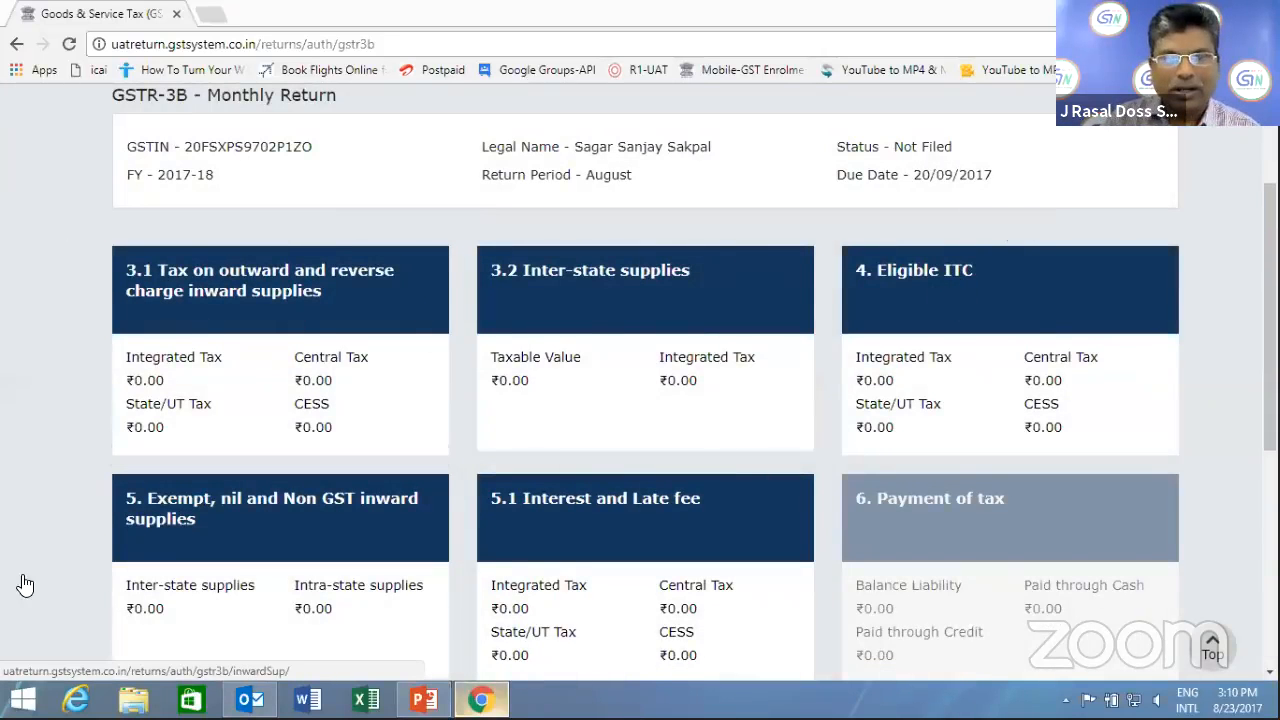
{"action": "scroll", "coordinate": [637, 563], "scroll_direction": "down", "scroll_amount": 1}
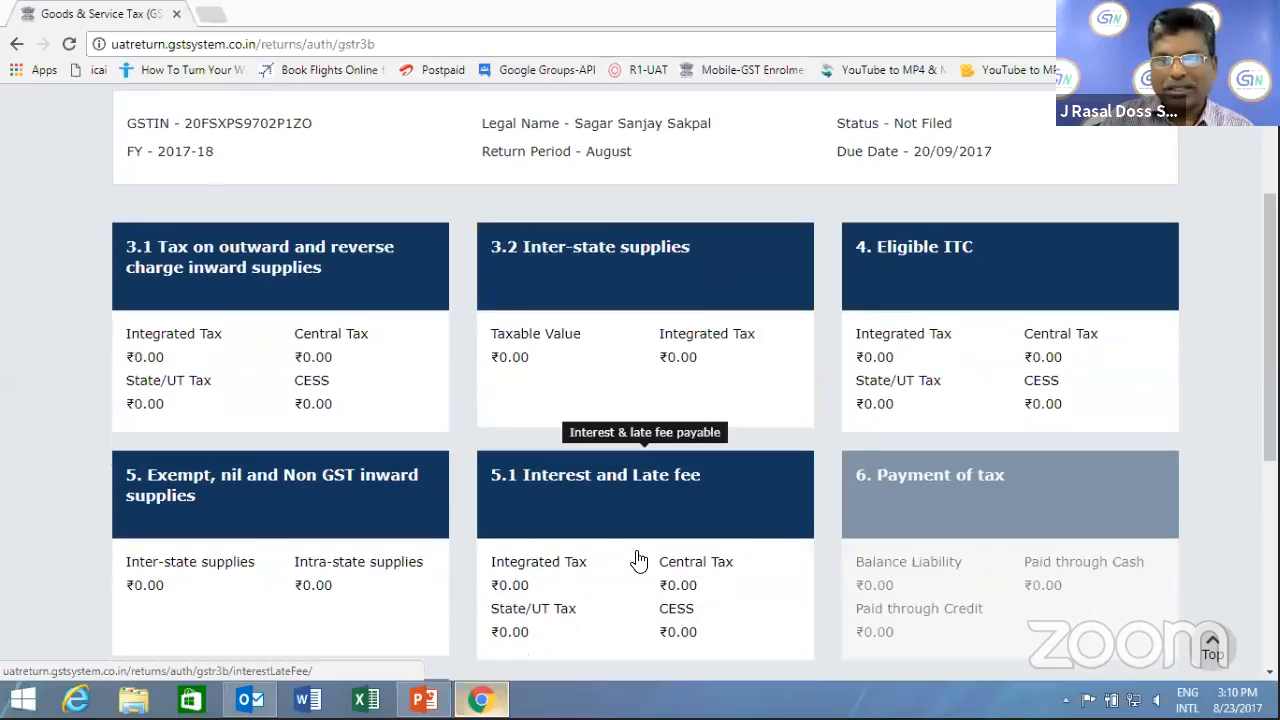
{"action": "scroll", "coordinate": [627, 324], "scroll_direction": "down", "scroll_amount": 2}
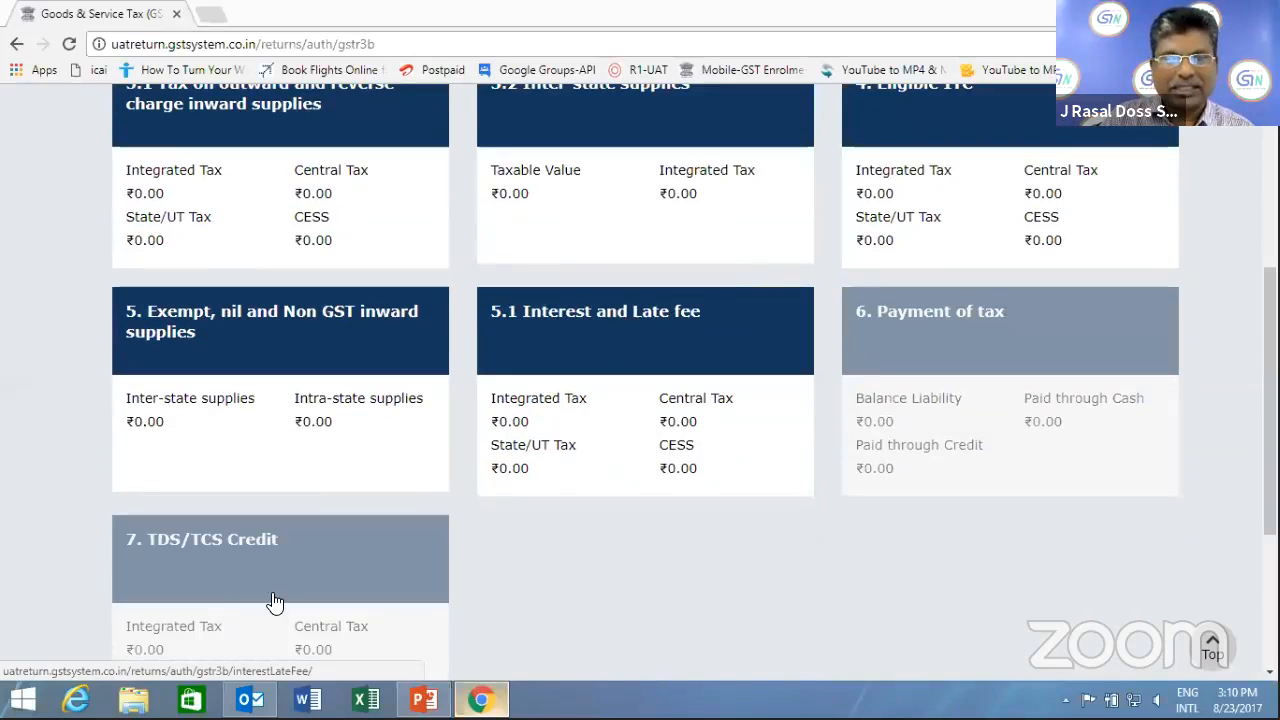
{"action": "scroll", "coordinate": [415, 568], "scroll_direction": "up", "scroll_amount": 4}
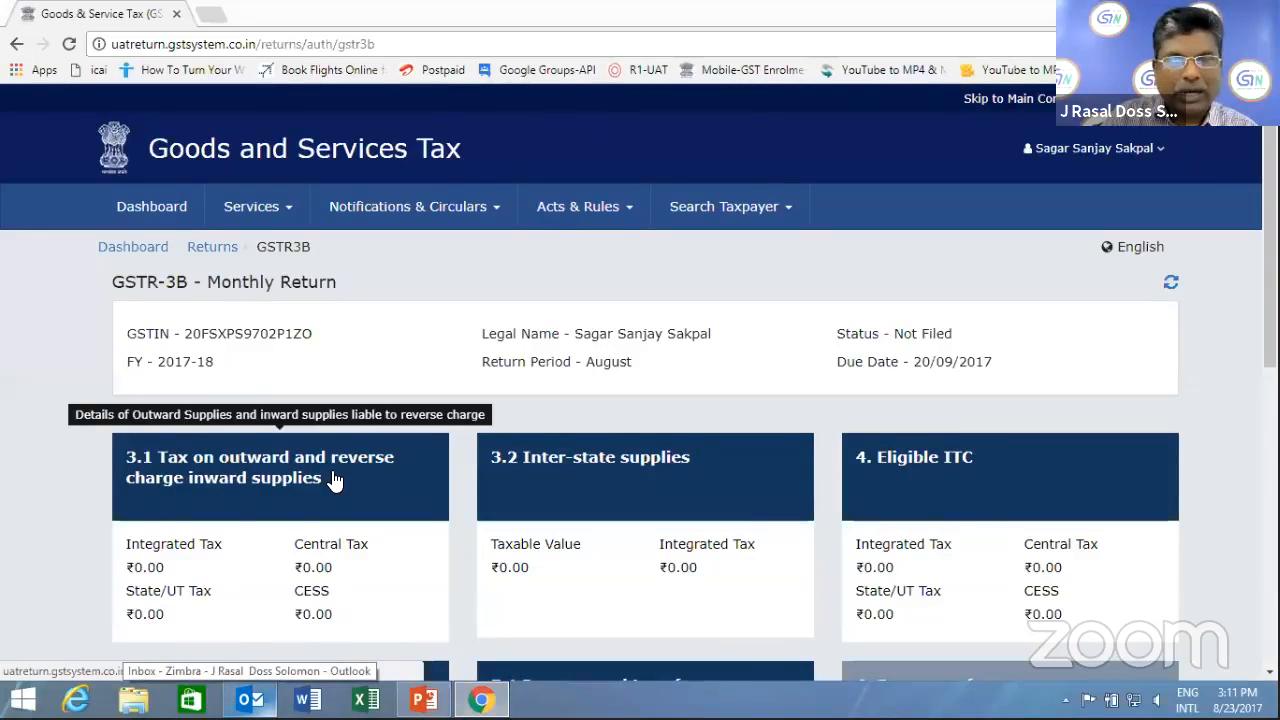
{"action": "left_click", "coordinate": [272, 478]}
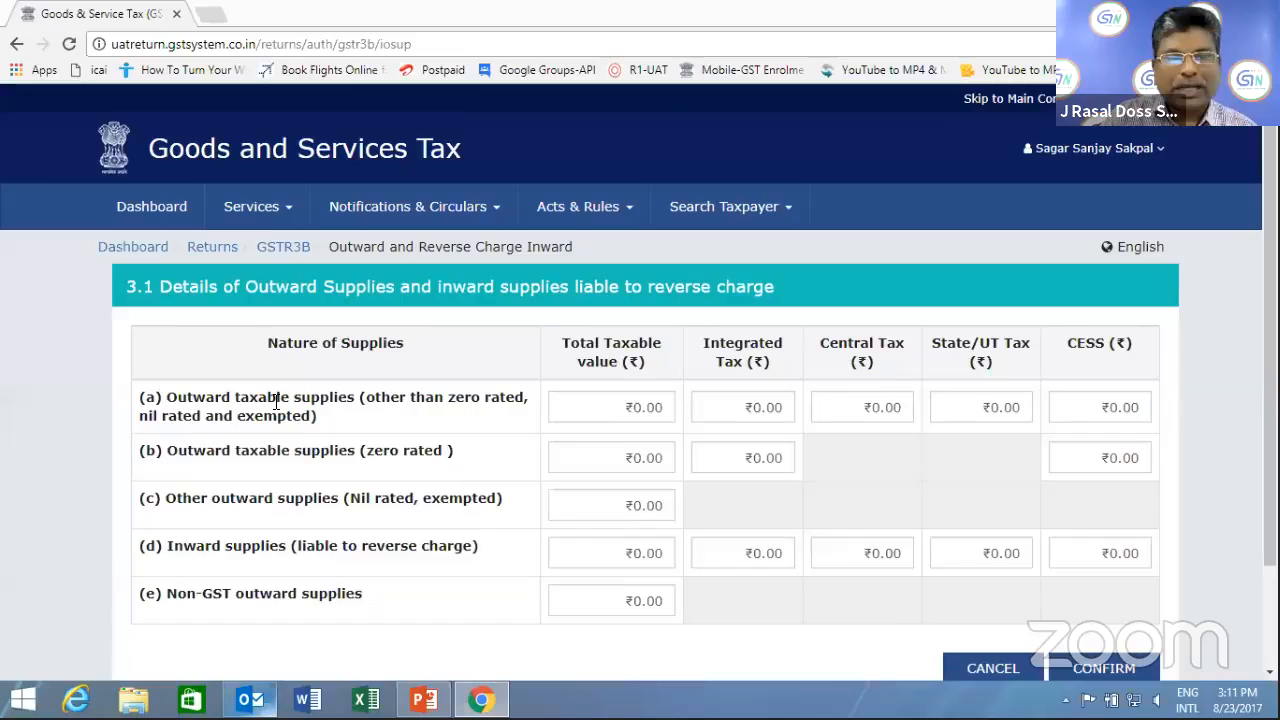
For outward taxable supplies in row (a), enter a total taxable value of 10000 and an integrated tax of 1000
{"action": "left_click", "coordinate": [610, 402]}
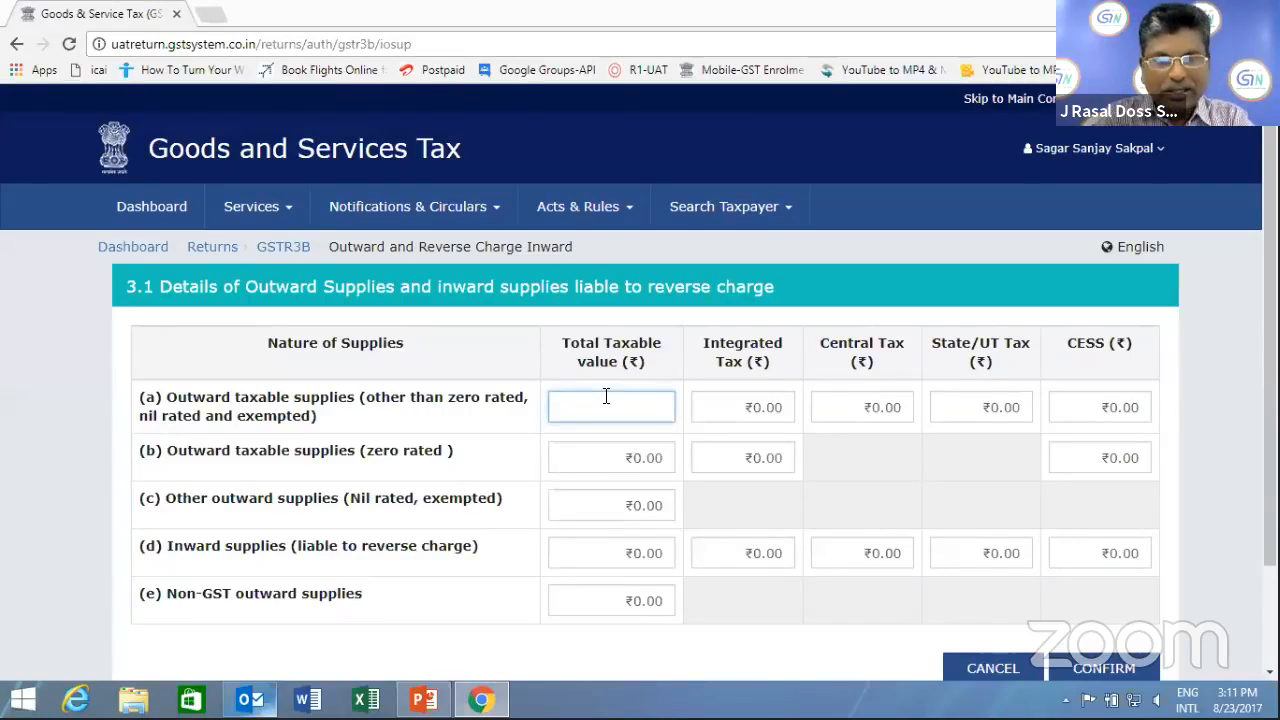
{"action": "type", "text": "100"}
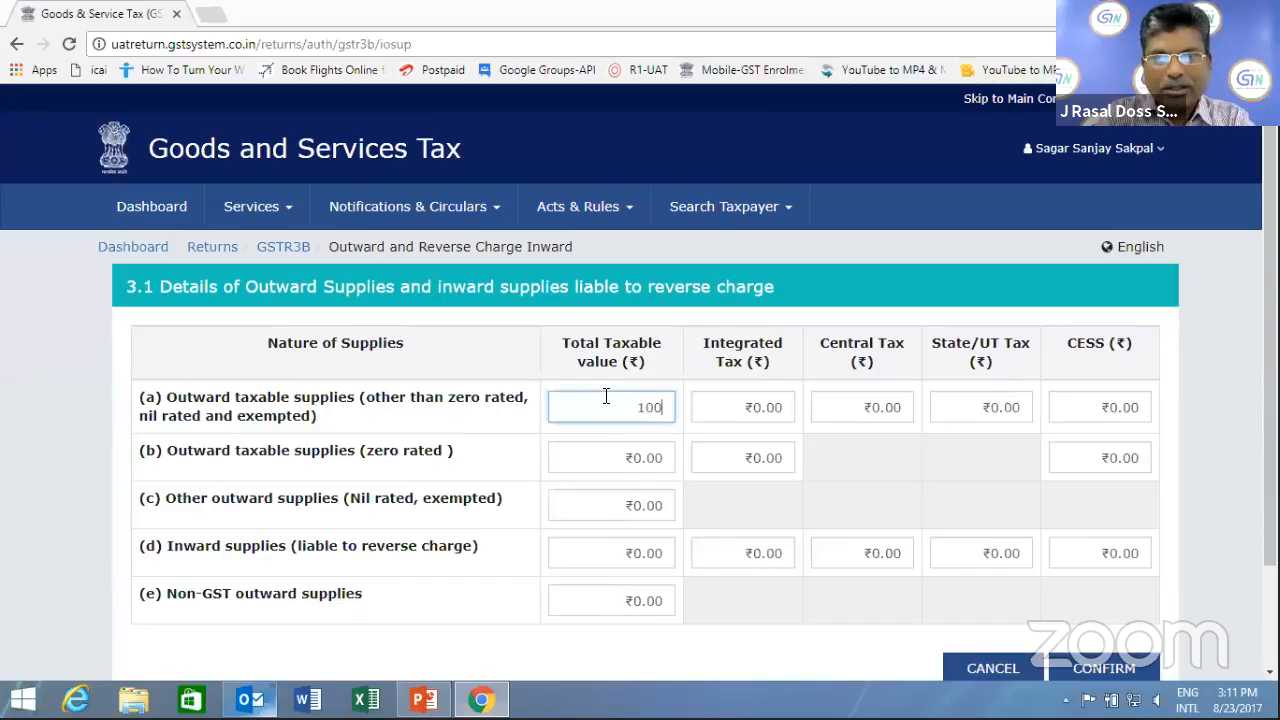
{"action": "type", "text": "00"}
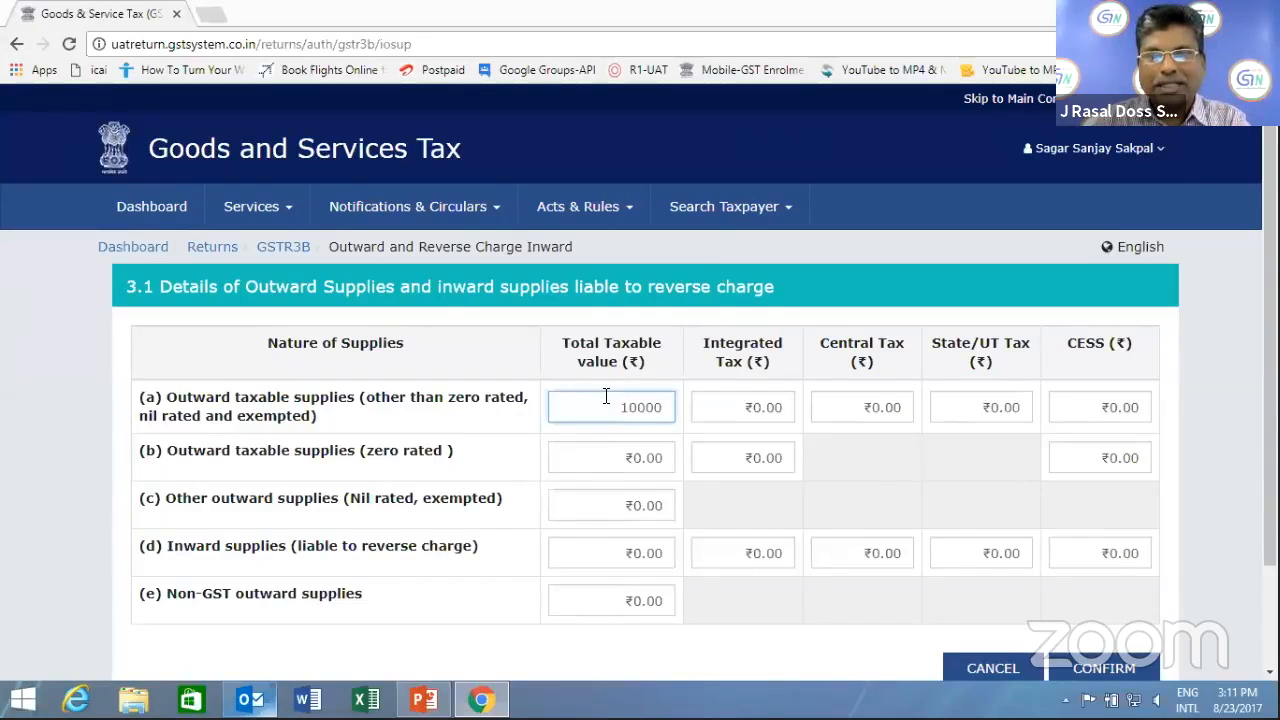
{"action": "left_click", "coordinate": [766, 412]}
{"action": "type", "text": "1000"}
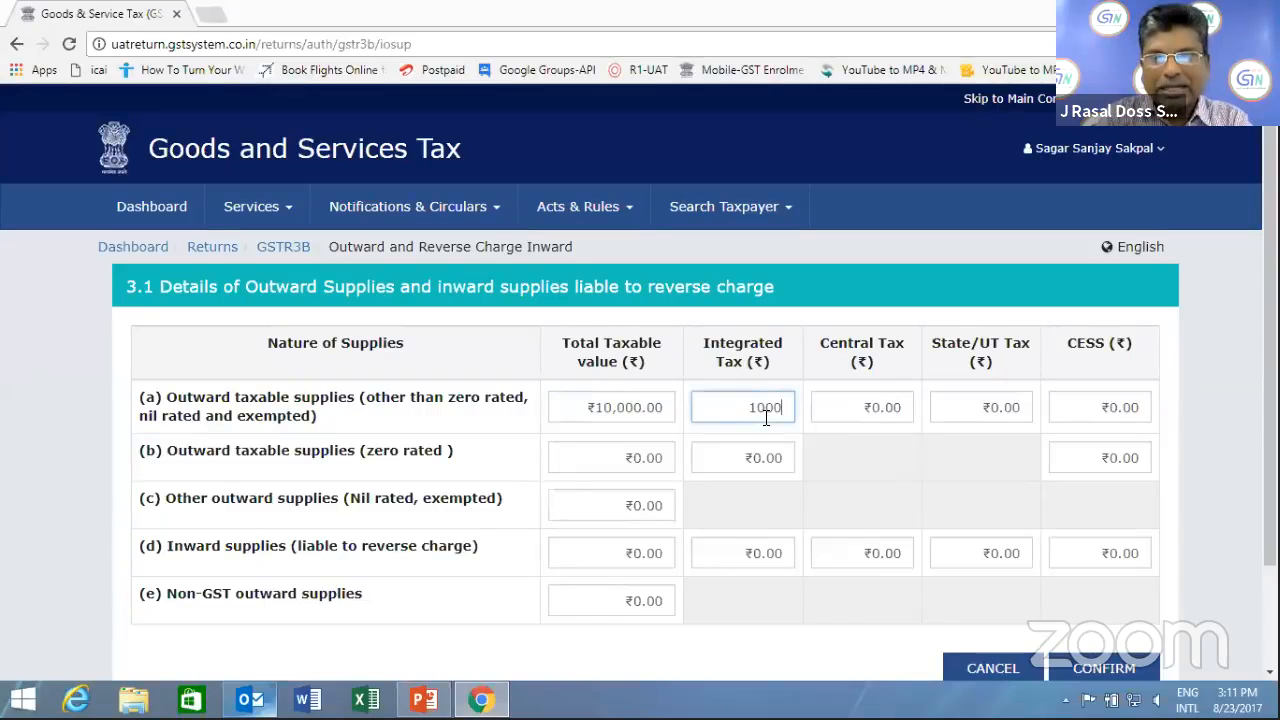
For zero-rated outward taxable supplies in row (b), enter a total taxable value of 12000 and an integrated tax of 120
{"action": "scroll", "coordinate": [718, 537], "scroll_direction": "down", "scroll_amount": 2}
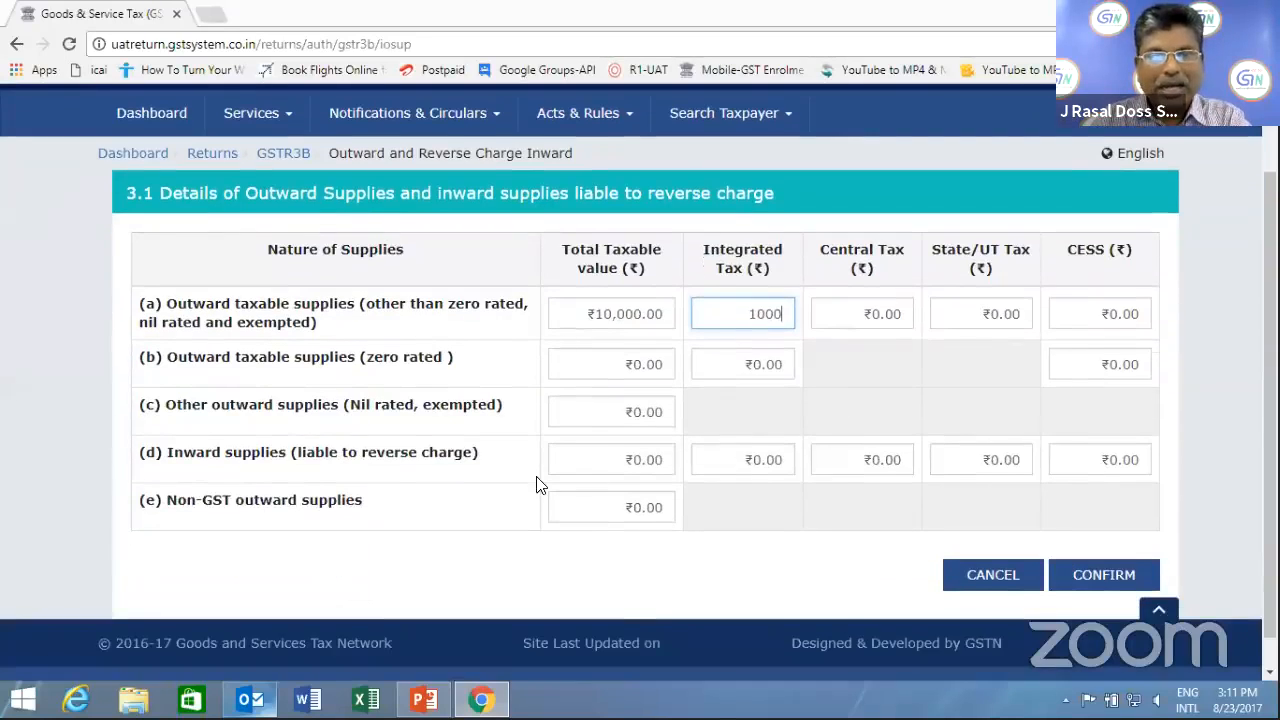
{"action": "left_click", "coordinate": [640, 366]}
{"action": "type", "text": "12000"}
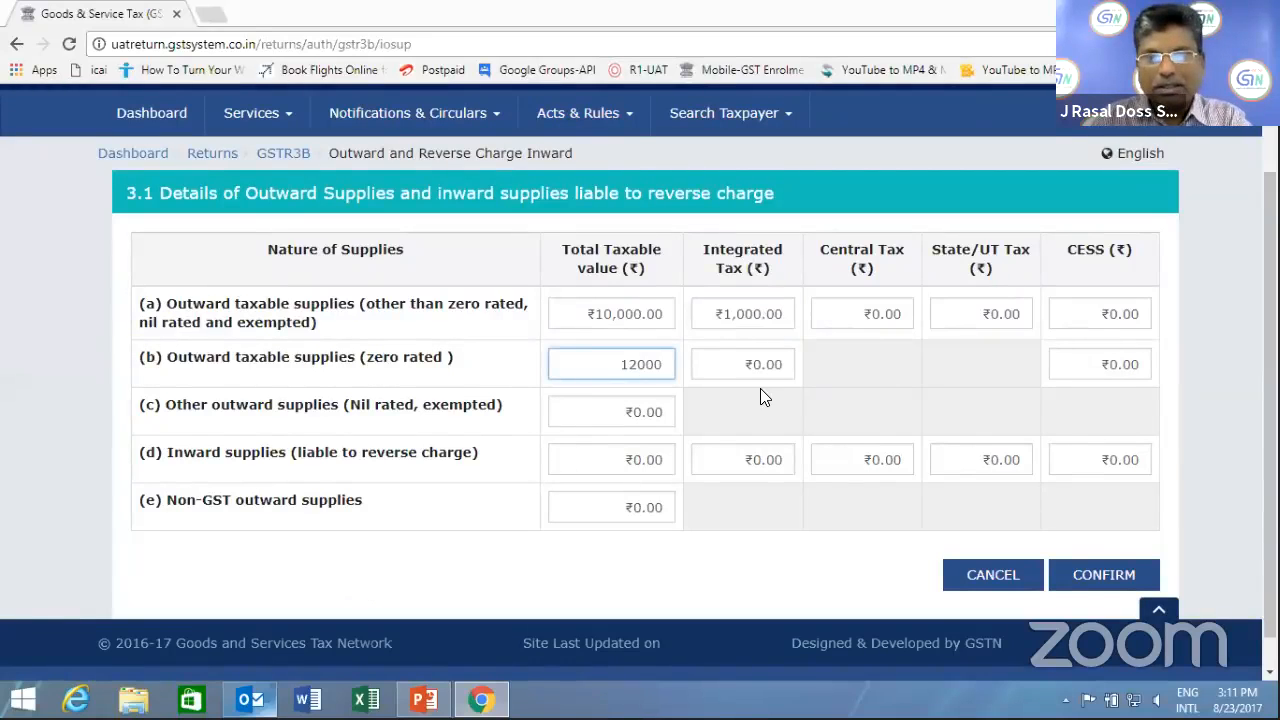
{"action": "left_click", "coordinate": [768, 366]}
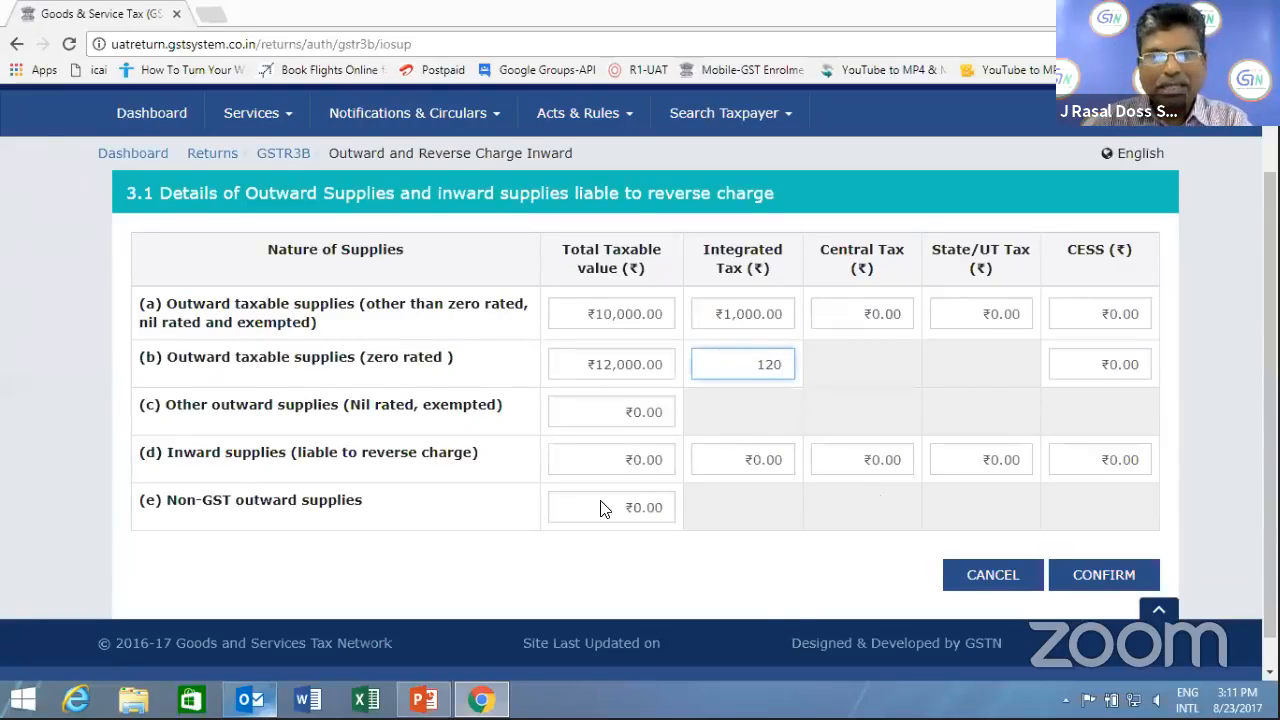
Enter a taxable value of 450000 for nil rated, exempted outward supplies and 0 for inward supplies liable to reverse charge
{"action": "left_click", "coordinate": [640, 411]}
{"action": "type", "text": "450000"}
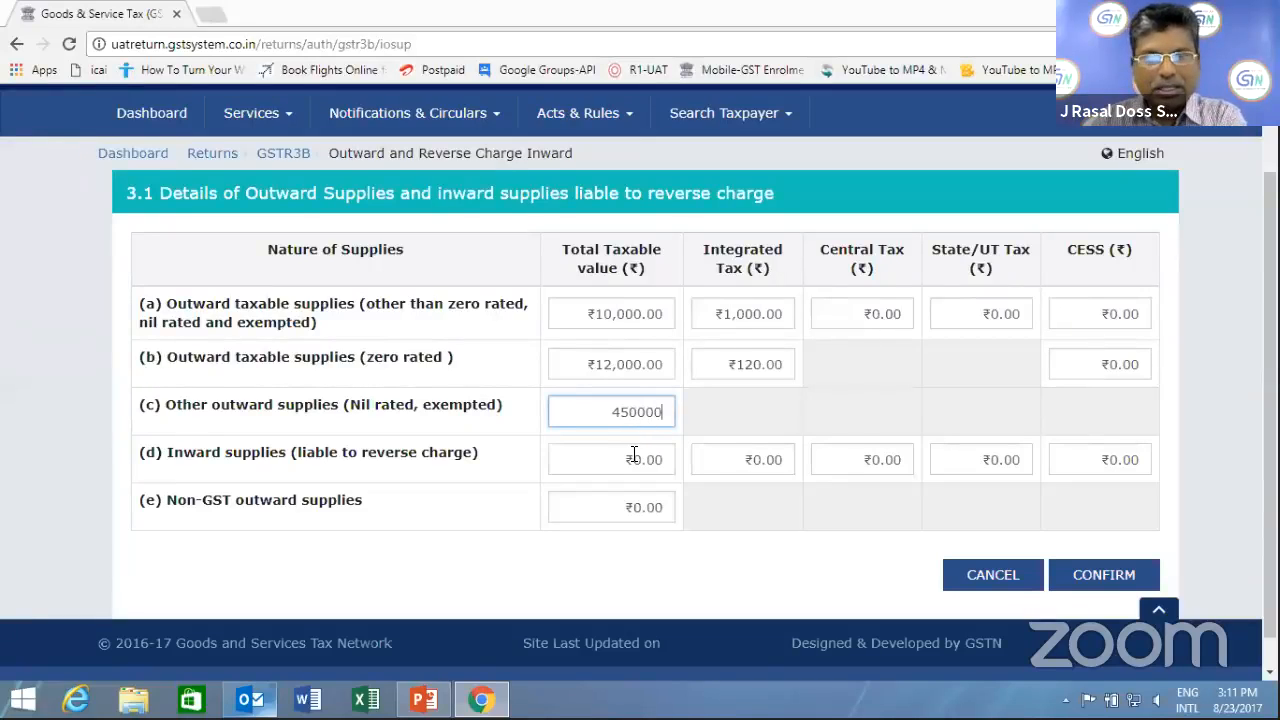
{"action": "left_click", "coordinate": [634, 457]}
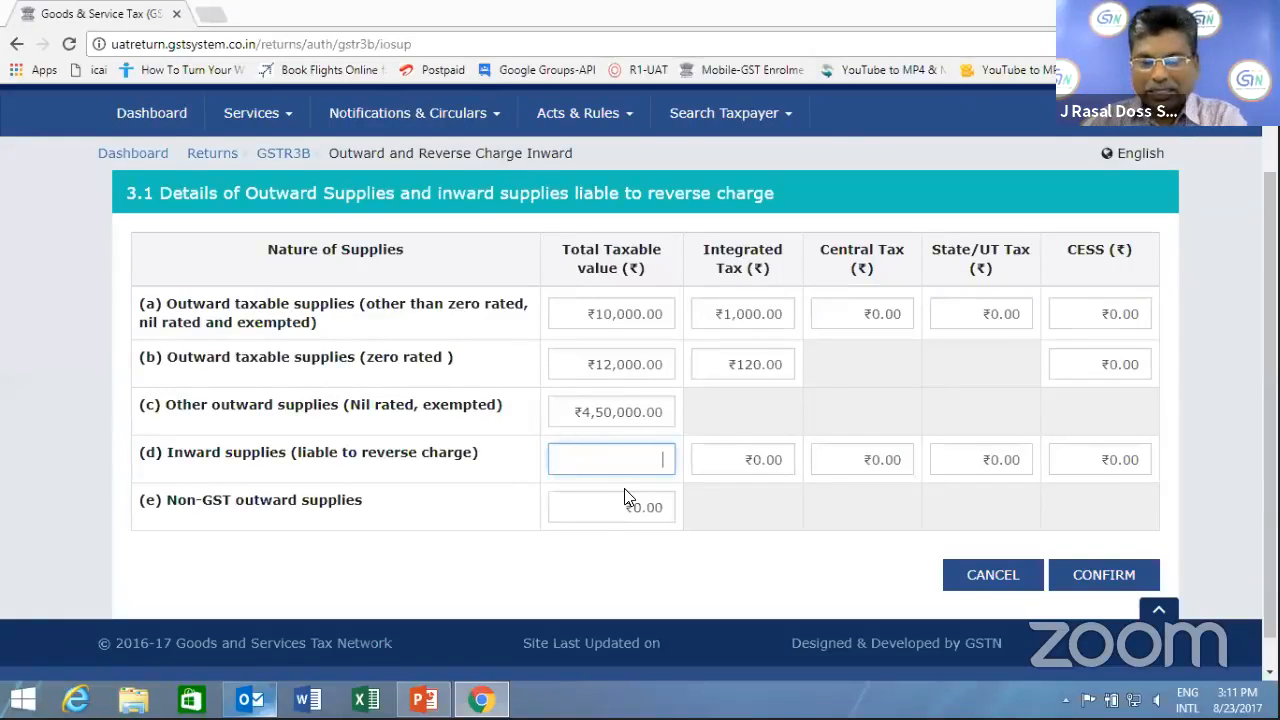
{"action": "type", "text": "0"}
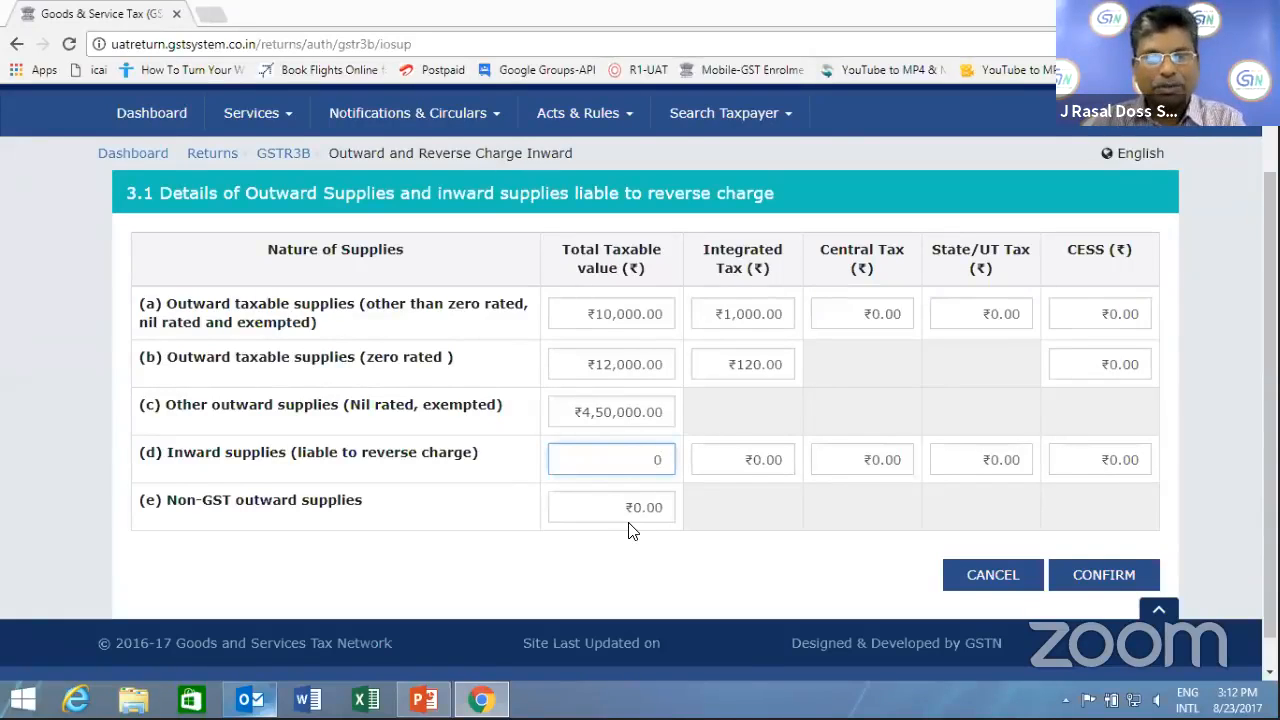
Enter a value of 3450000 for non-GST outward supplies and confirm the section 3.1 details
{"action": "left_click", "coordinate": [618, 510]}
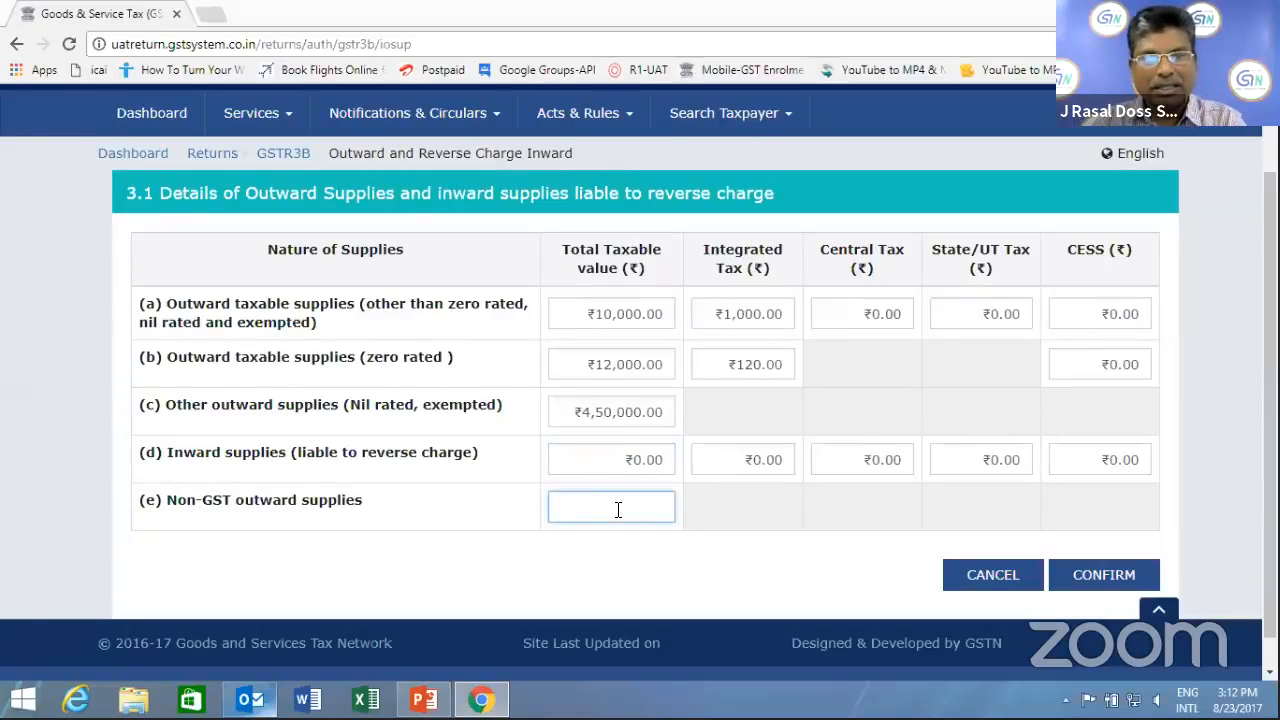
{"action": "type", "text": "34500"}
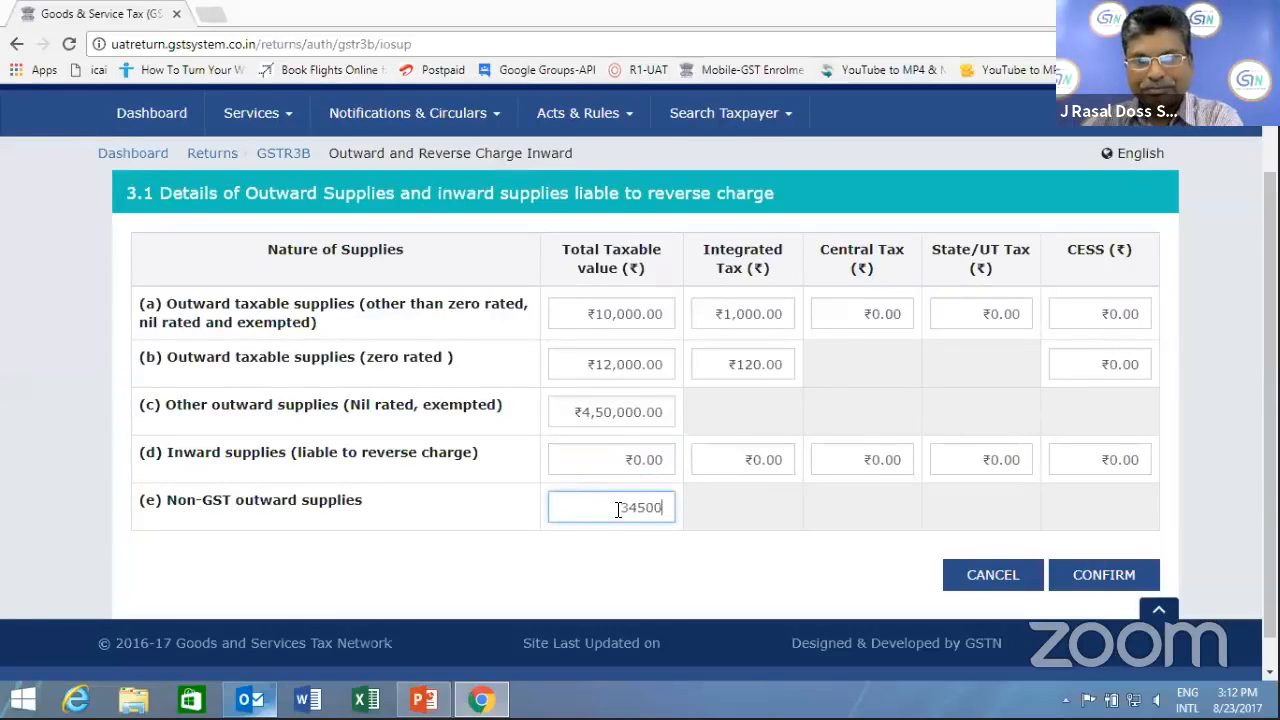
{"action": "type", "text": "00"}
{"action": "scroll", "coordinate": [1100, 571], "scroll_direction": "down", "scroll_amount": 1}
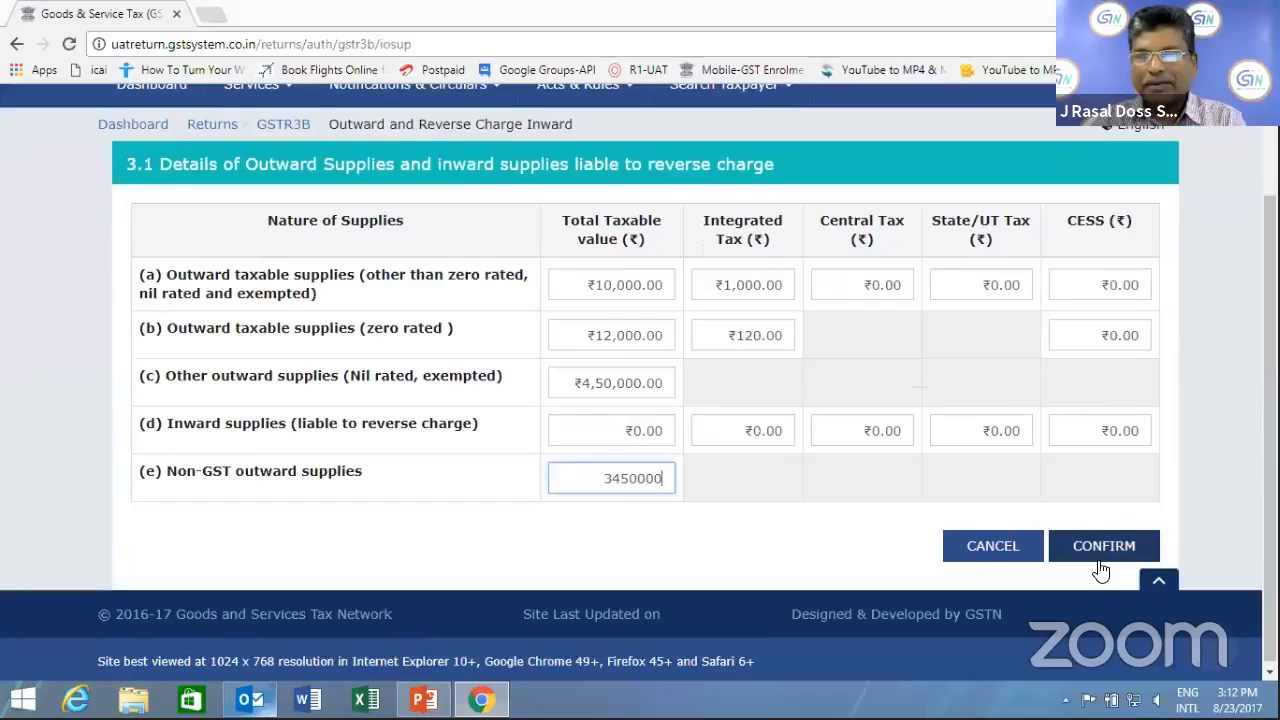
{"action": "left_click", "coordinate": [1100, 541]}
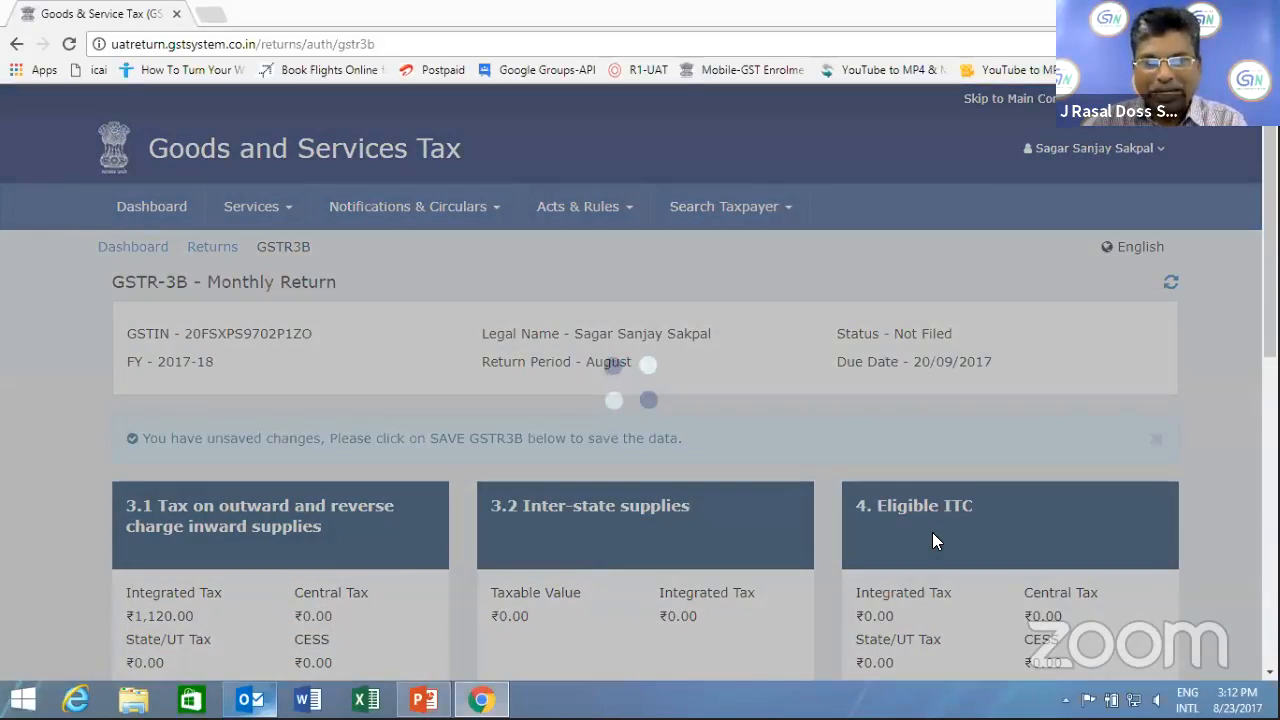
Save the GSTR-3B return with the confirmed section 3.1 entries
{"action": "scroll", "coordinate": [932, 532], "scroll_direction": "down", "scroll_amount": 6}
{"action": "scroll", "coordinate": [933, 531], "scroll_direction": "down", "scroll_amount": 2}
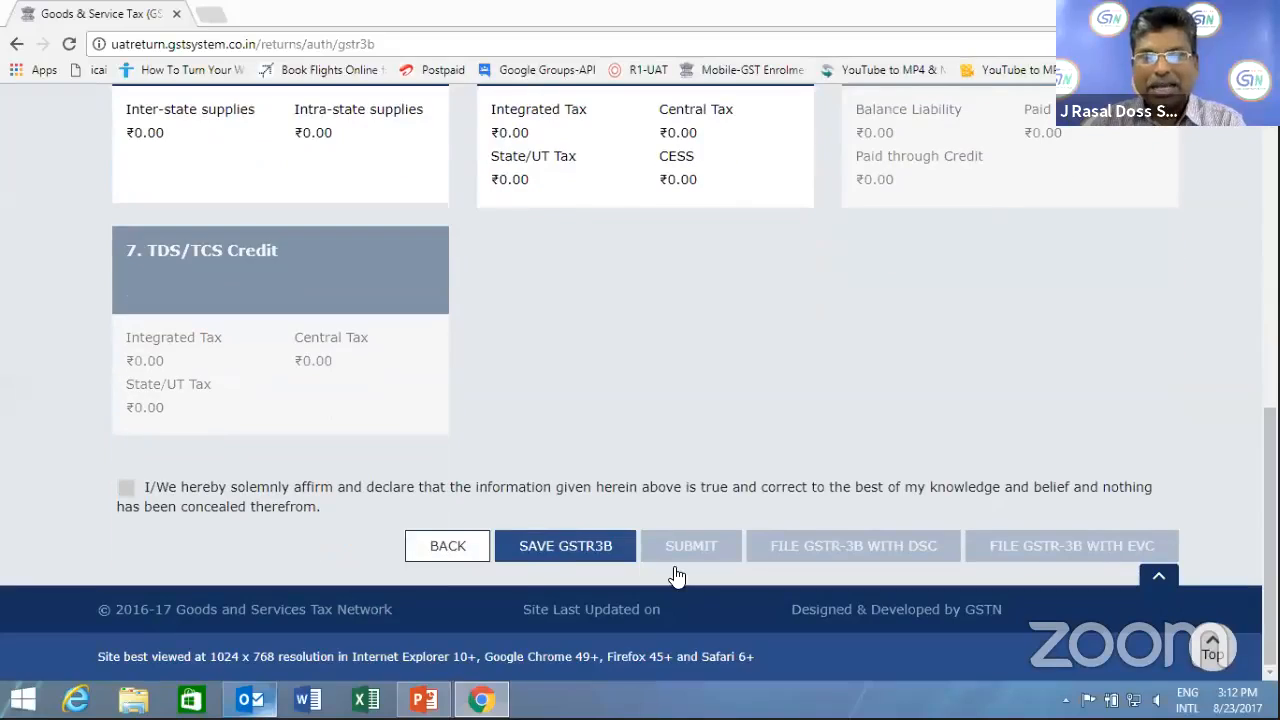
{"action": "left_click", "coordinate": [548, 552]}
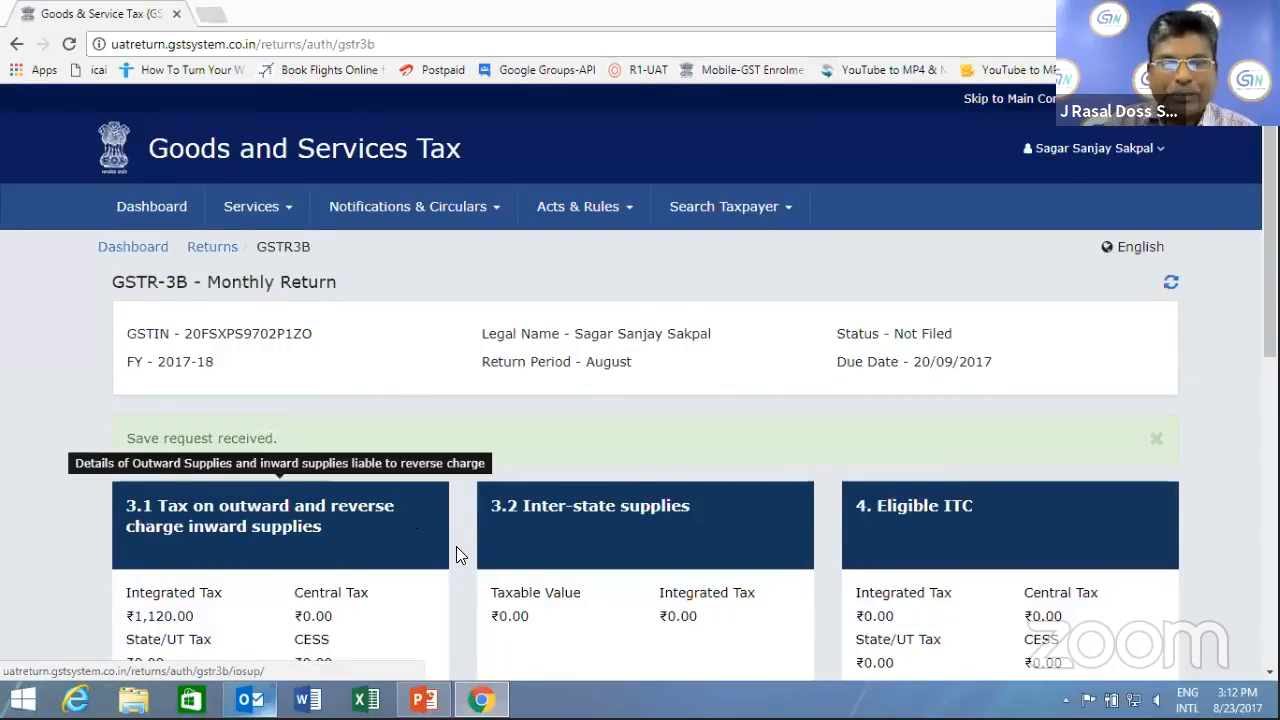
In section 3.2, enter a supply to unregistered persons with Delhi as place of supply, taxable value 1200 and integrated tax 120
{"action": "scroll", "coordinate": [457, 554], "scroll_direction": "down", "scroll_amount": 2}
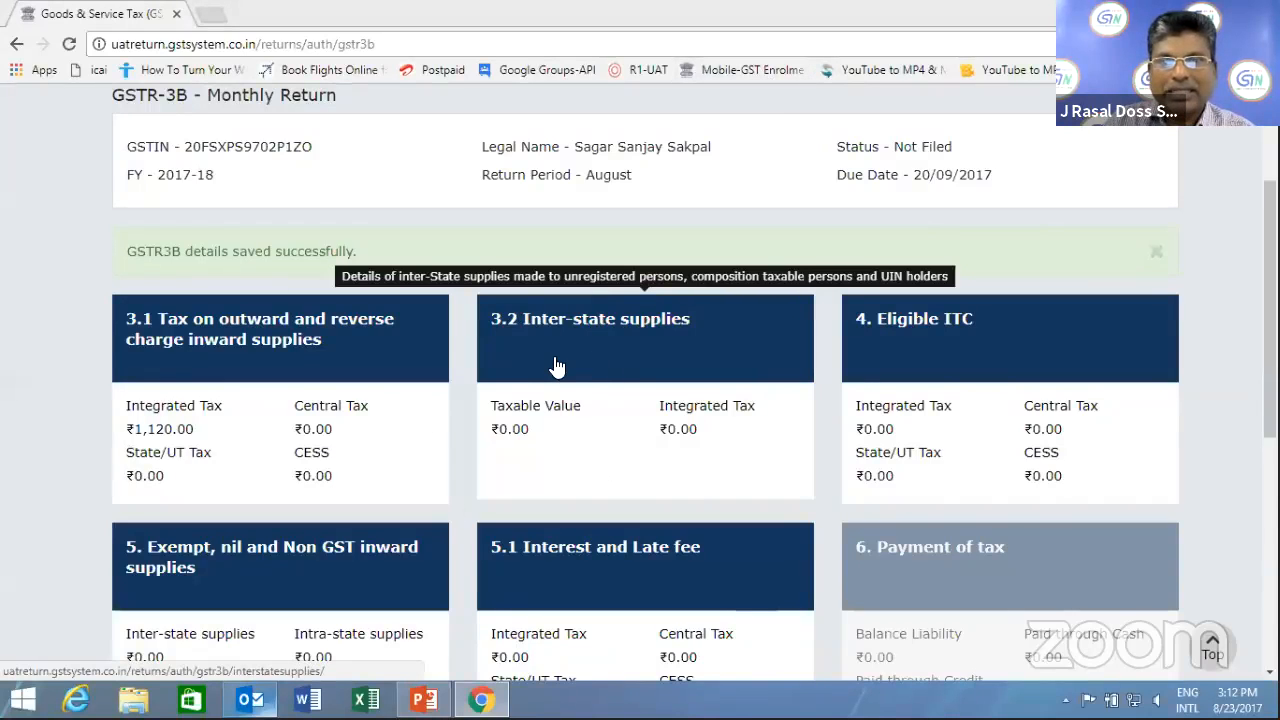
{"action": "left_click", "coordinate": [620, 340]}
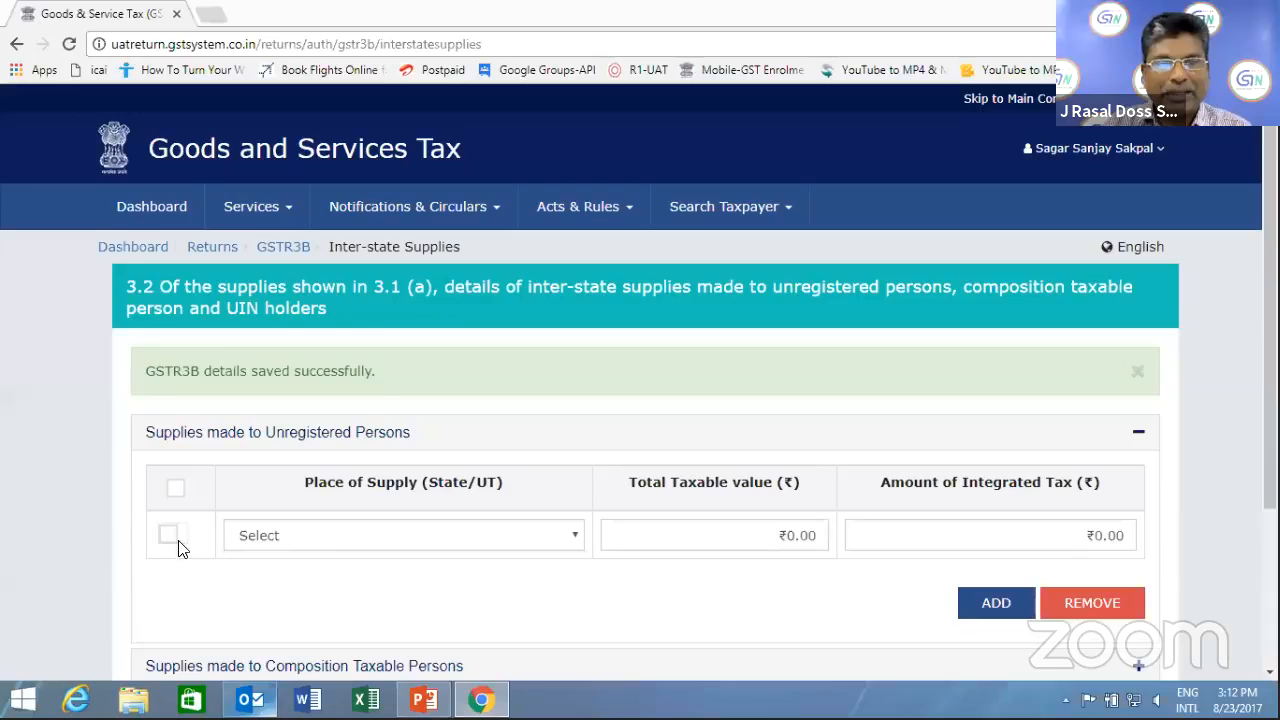
{"action": "left_click", "coordinate": [168, 534]}
{"action": "left_click", "coordinate": [572, 537]}
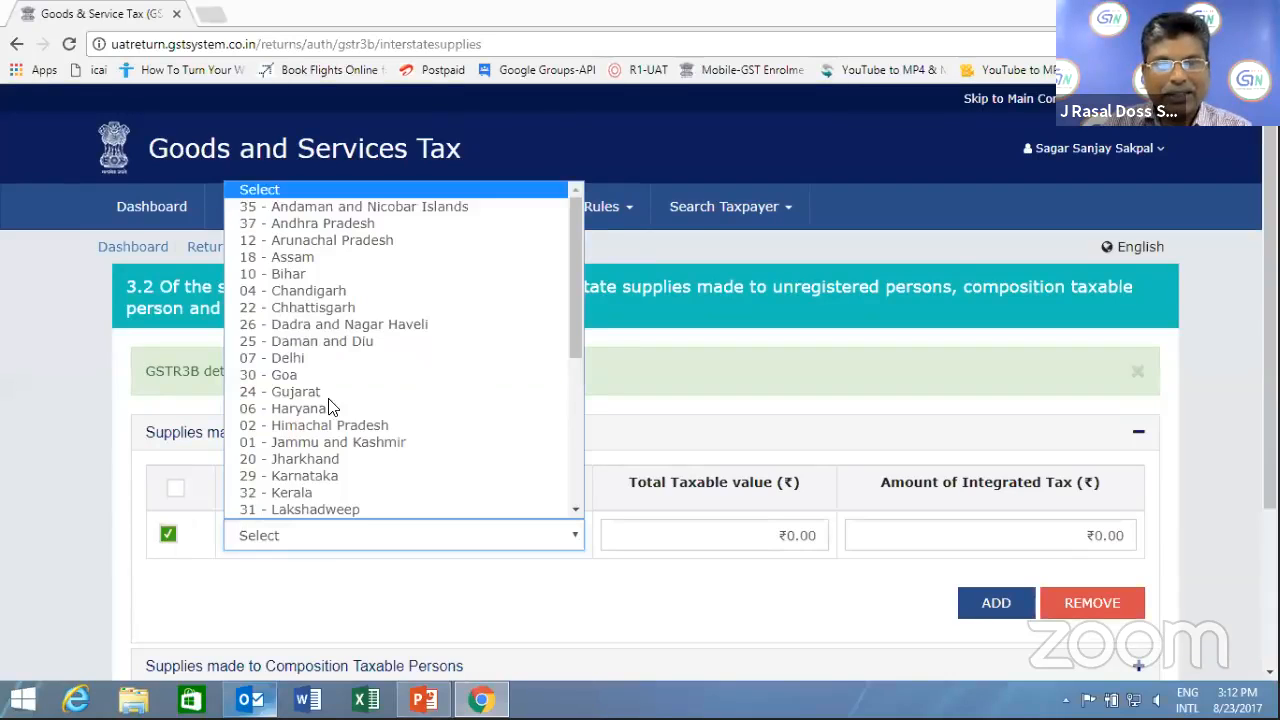
{"action": "left_click", "coordinate": [330, 362]}
{"action": "left_click", "coordinate": [767, 528]}
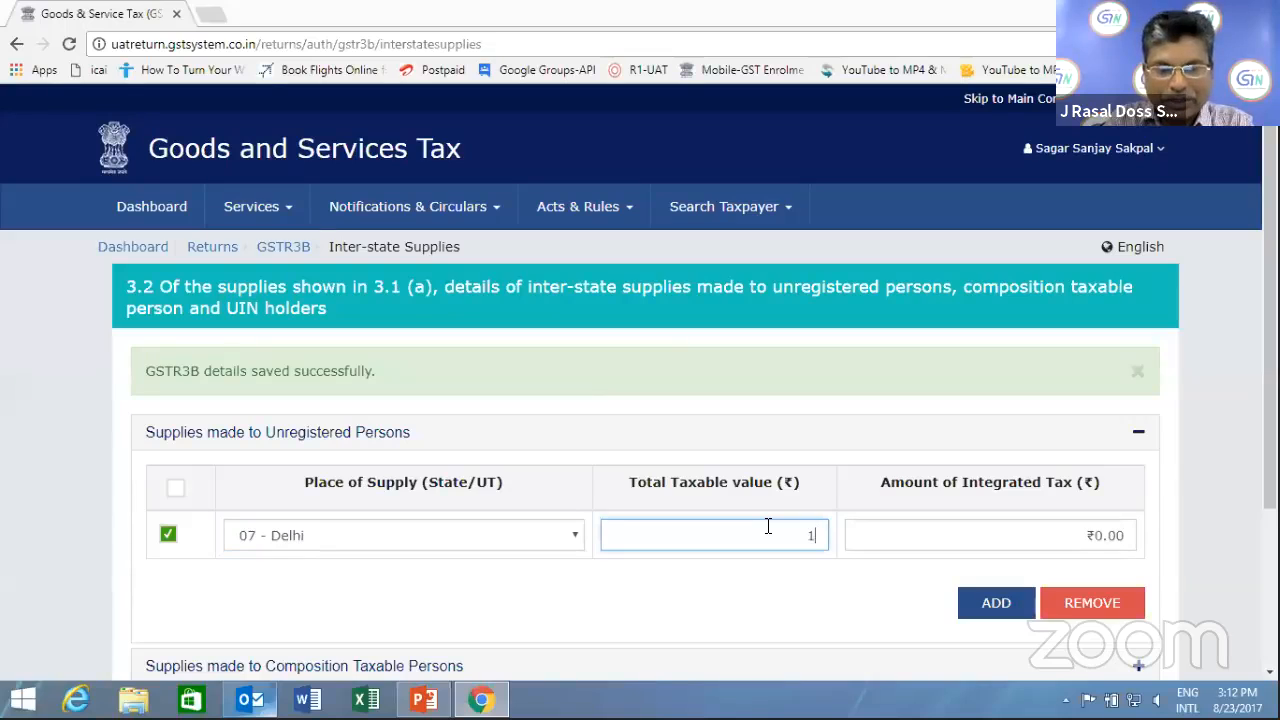
{"action": "type", "text": "1200"}
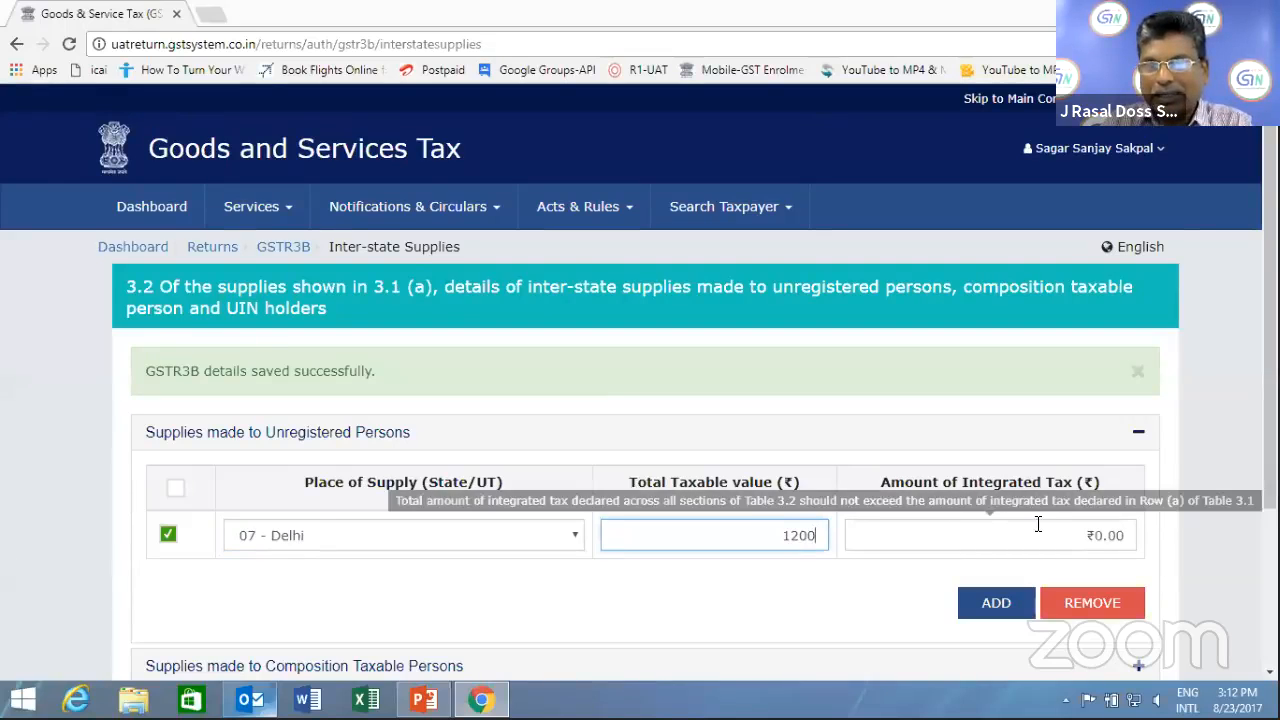
{"action": "left_click", "coordinate": [1074, 537]}
{"action": "type", "text": "120"}
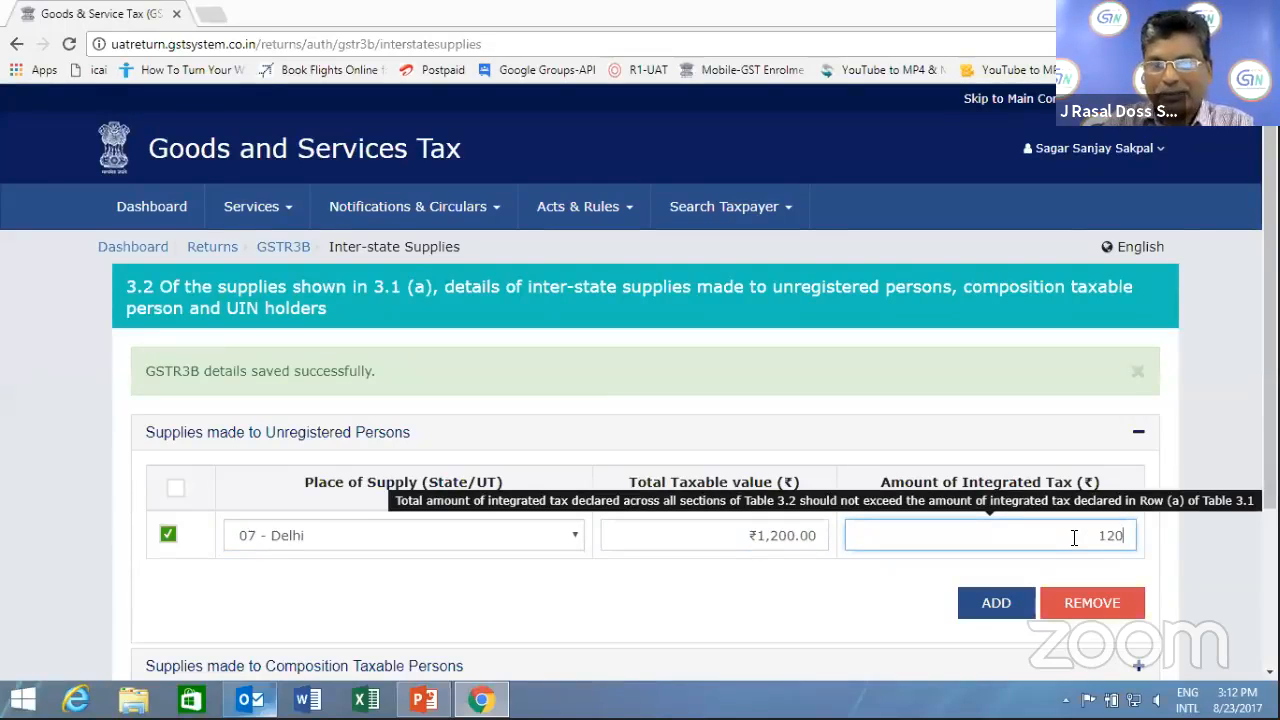
Add another row for supplies to unregistered persons and confirm the section 3.2 details
{"action": "left_click", "coordinate": [989, 603]}
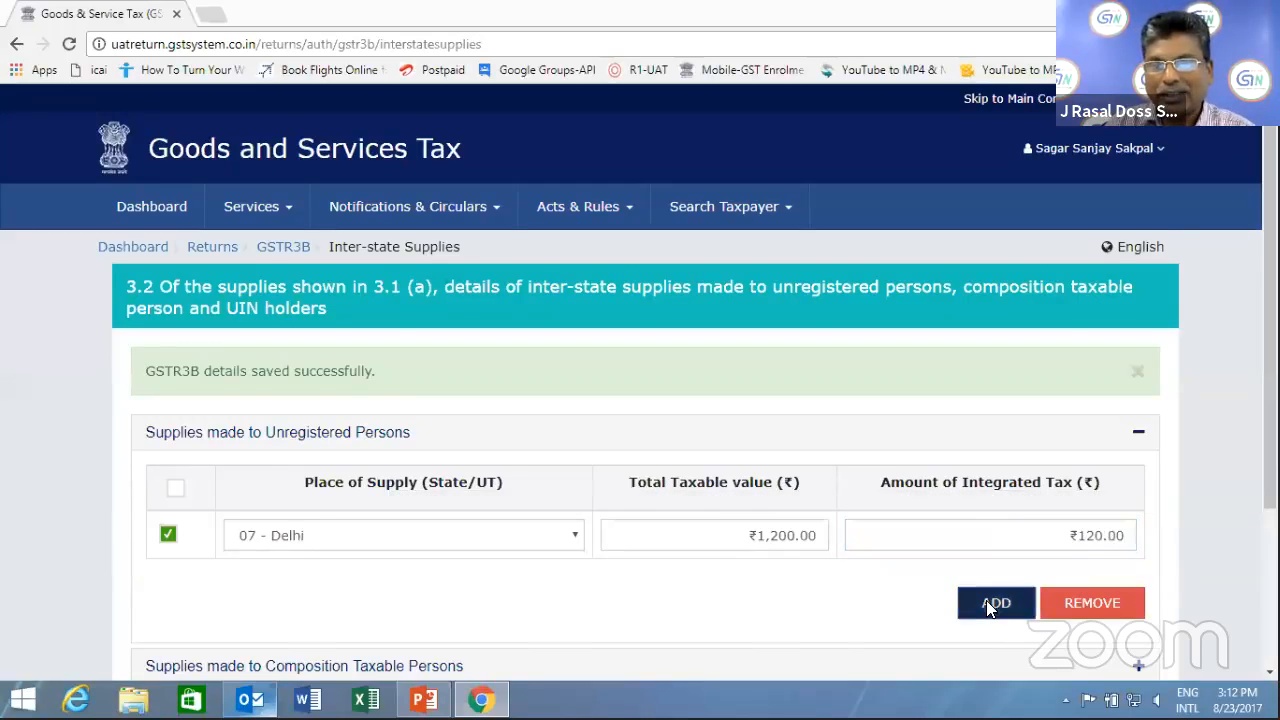
{"action": "scroll", "coordinate": [1010, 590], "scroll_direction": "down", "scroll_amount": 3}
{"action": "left_click", "coordinate": [1102, 541]}
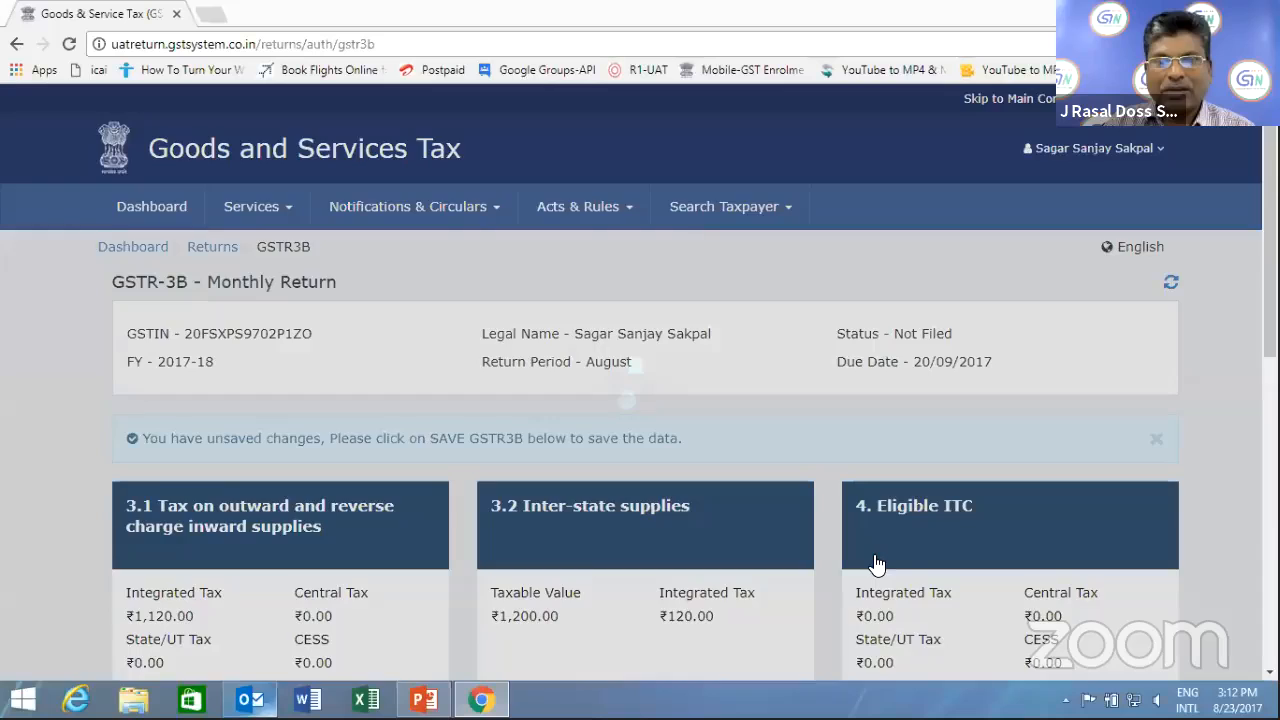
Save the GSTR-3B return with the confirmed inter-state supplies entries
{"action": "scroll", "coordinate": [874, 554], "scroll_direction": "down", "scroll_amount": 6}
{"action": "scroll", "coordinate": [874, 569], "scroll_direction": "down", "scroll_amount": 3}
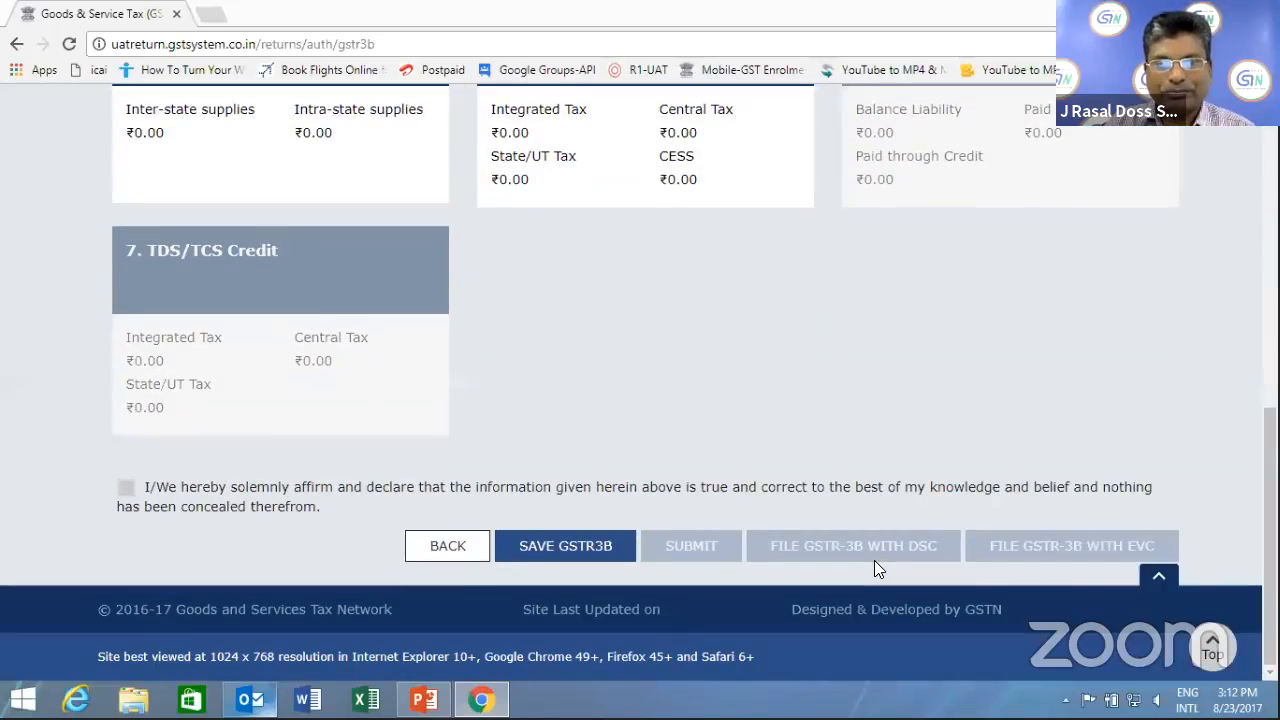
{"action": "left_click", "coordinate": [1158, 575]}
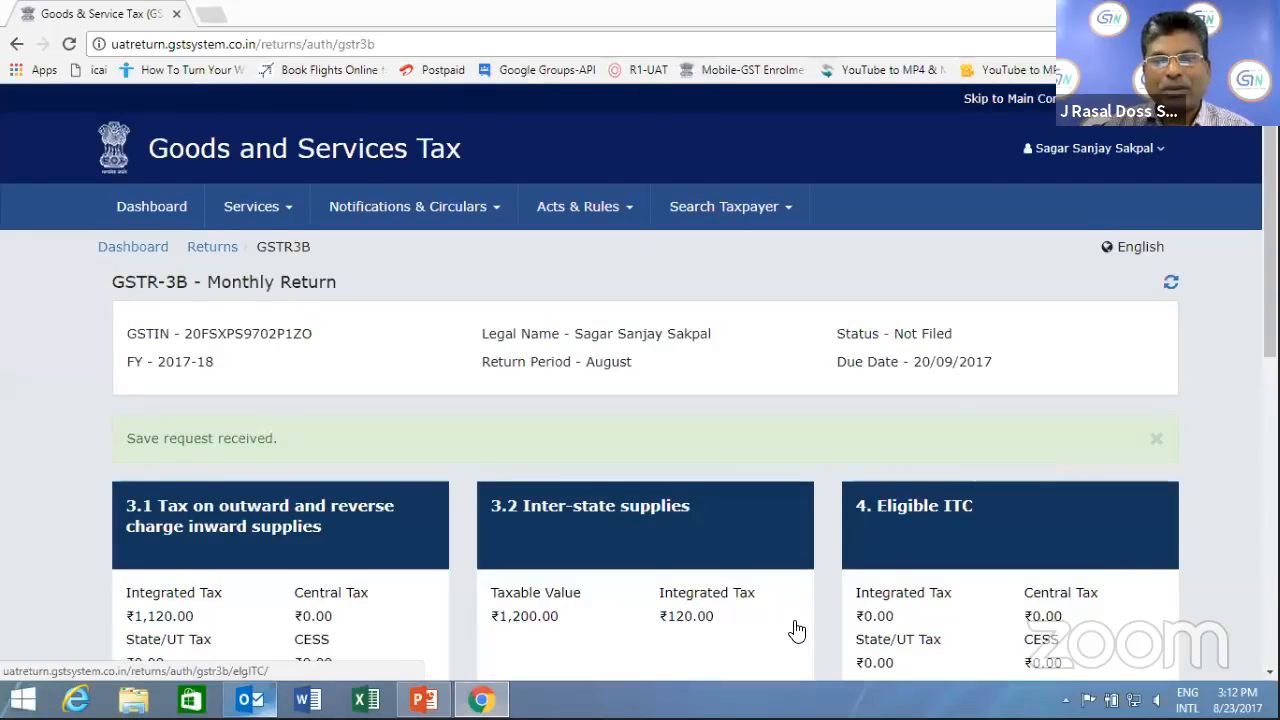
Reopen section 3.2 to review the saved unregistered-persons entry and the other supply categories, and return to the GSTR-3B overview
{"action": "scroll", "coordinate": [794, 628], "scroll_direction": "down", "scroll_amount": 1}
{"action": "scroll", "coordinate": [800, 622], "scroll_direction": "down", "scroll_amount": 2}
{"action": "scroll", "coordinate": [626, 429], "scroll_direction": "up", "scroll_amount": 3}
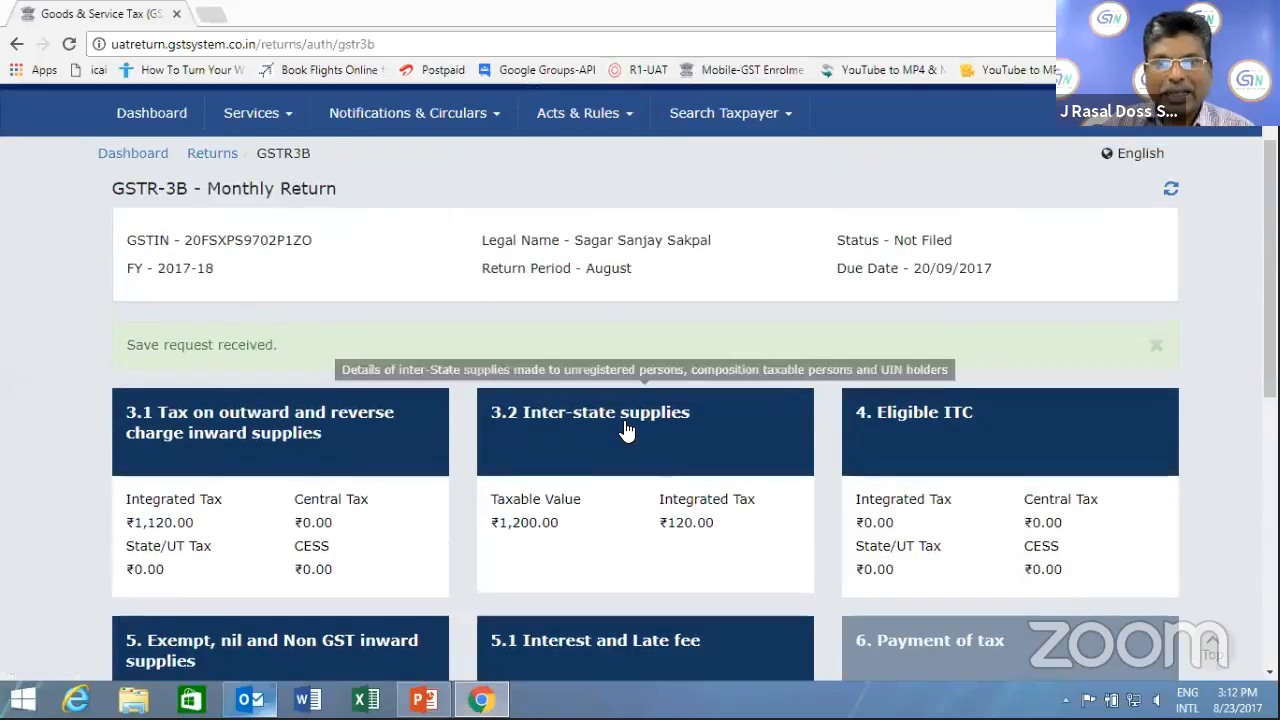
{"action": "left_click", "coordinate": [624, 420]}
{"action": "scroll", "coordinate": [629, 455], "scroll_direction": "down", "scroll_amount": 3}
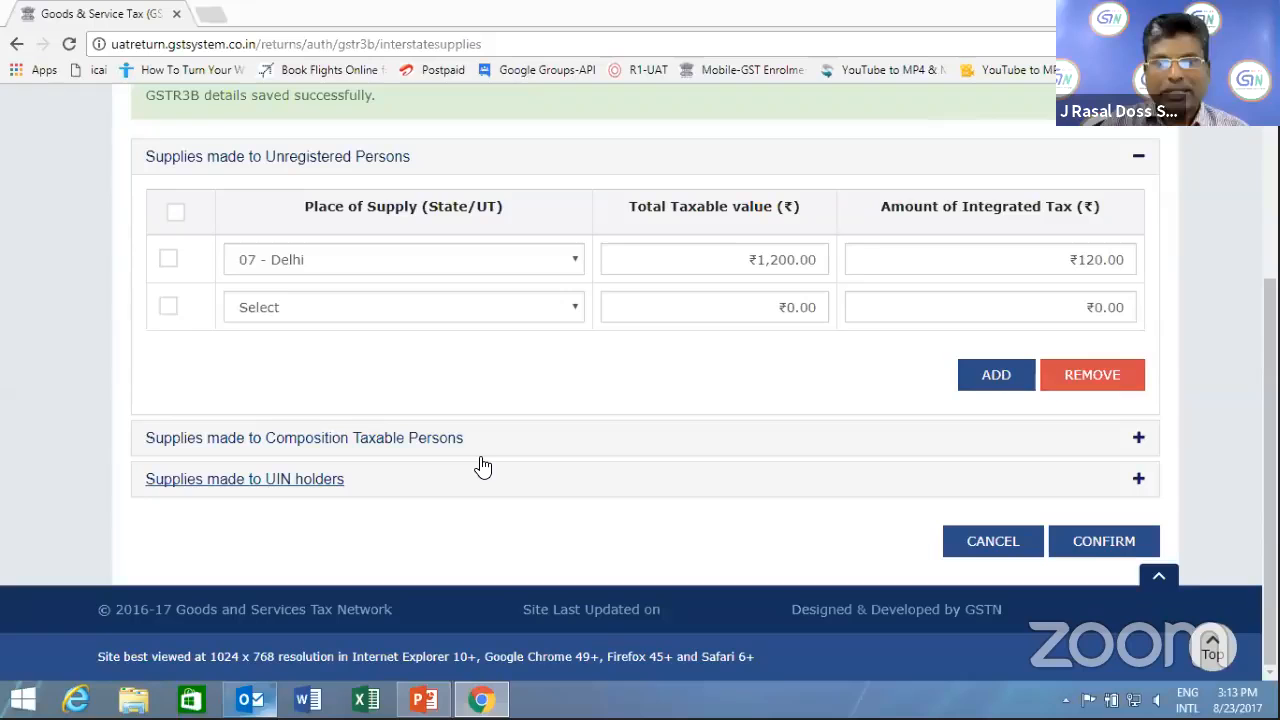
{"action": "scroll", "coordinate": [931, 418], "scroll_direction": "up", "scroll_amount": 1}
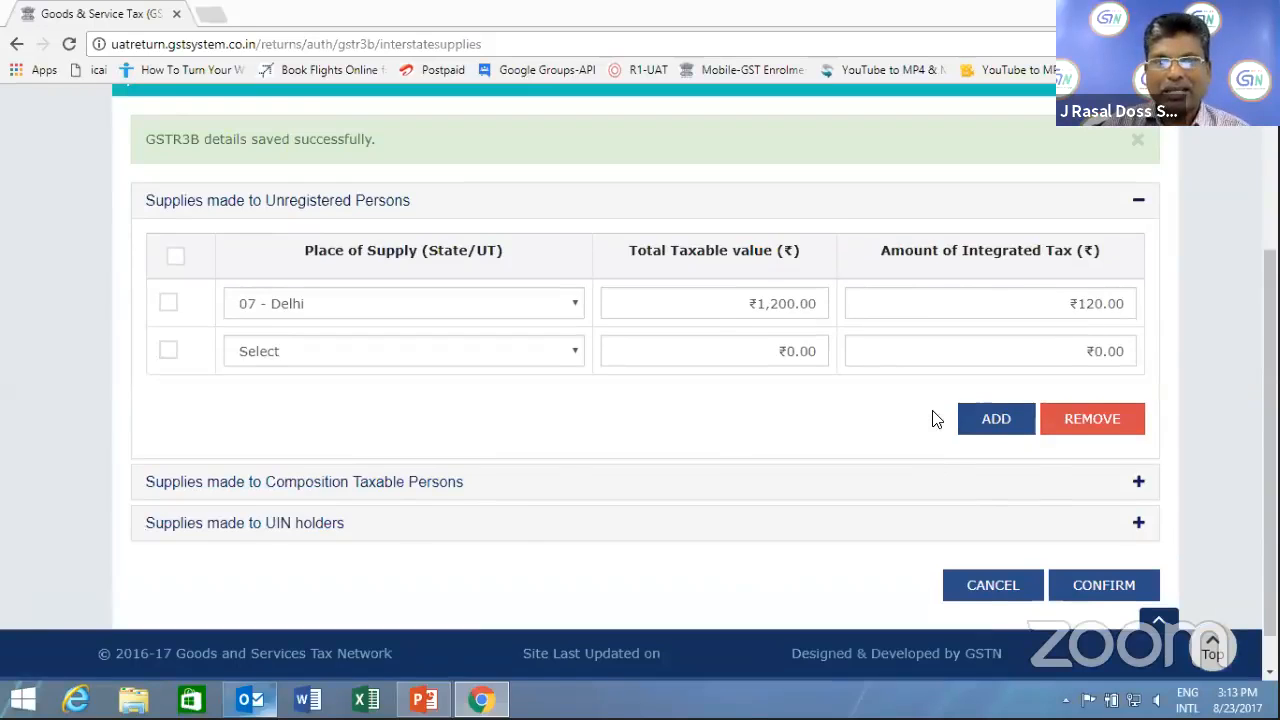
{"action": "scroll", "coordinate": [932, 417], "scroll_direction": "up", "scroll_amount": 2}
{"action": "scroll", "coordinate": [932, 417], "scroll_direction": "down", "scroll_amount": 3}
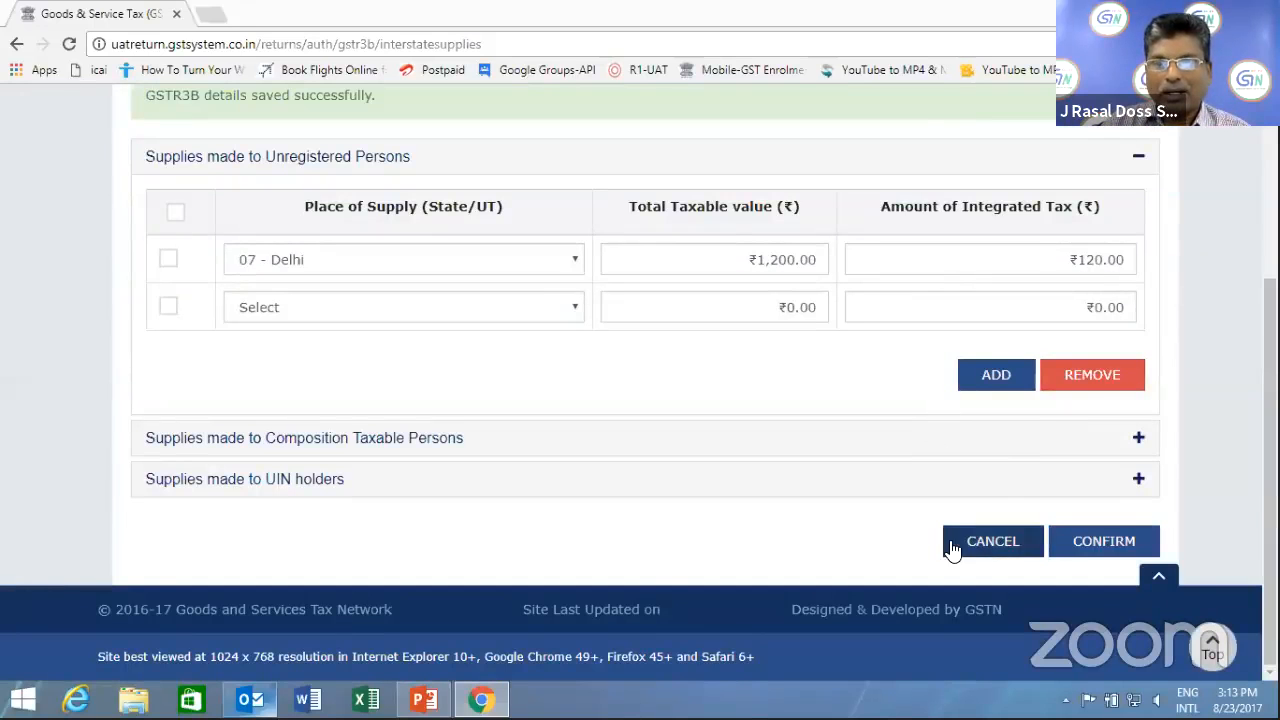
{"action": "scroll", "coordinate": [943, 530], "scroll_direction": "up", "scroll_amount": 1}
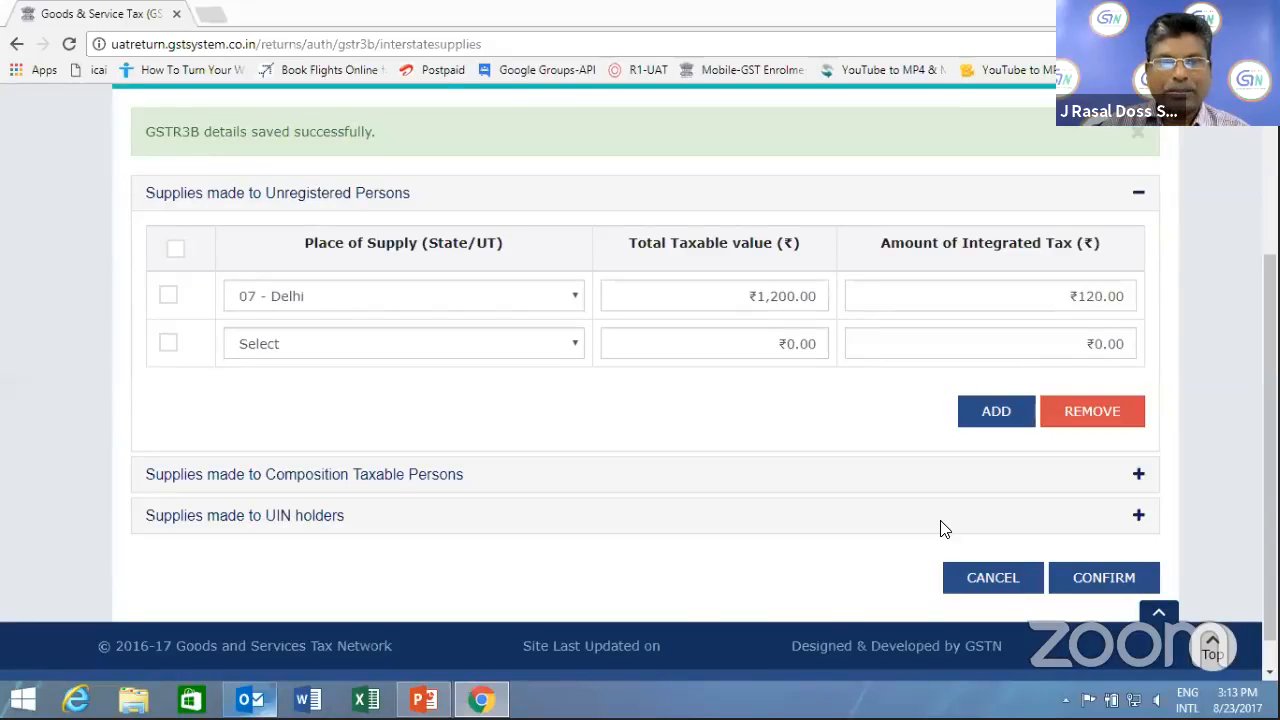
{"action": "scroll", "coordinate": [943, 530], "scroll_direction": "up", "scroll_amount": 5}
{"action": "left_click", "coordinate": [300, 249]}
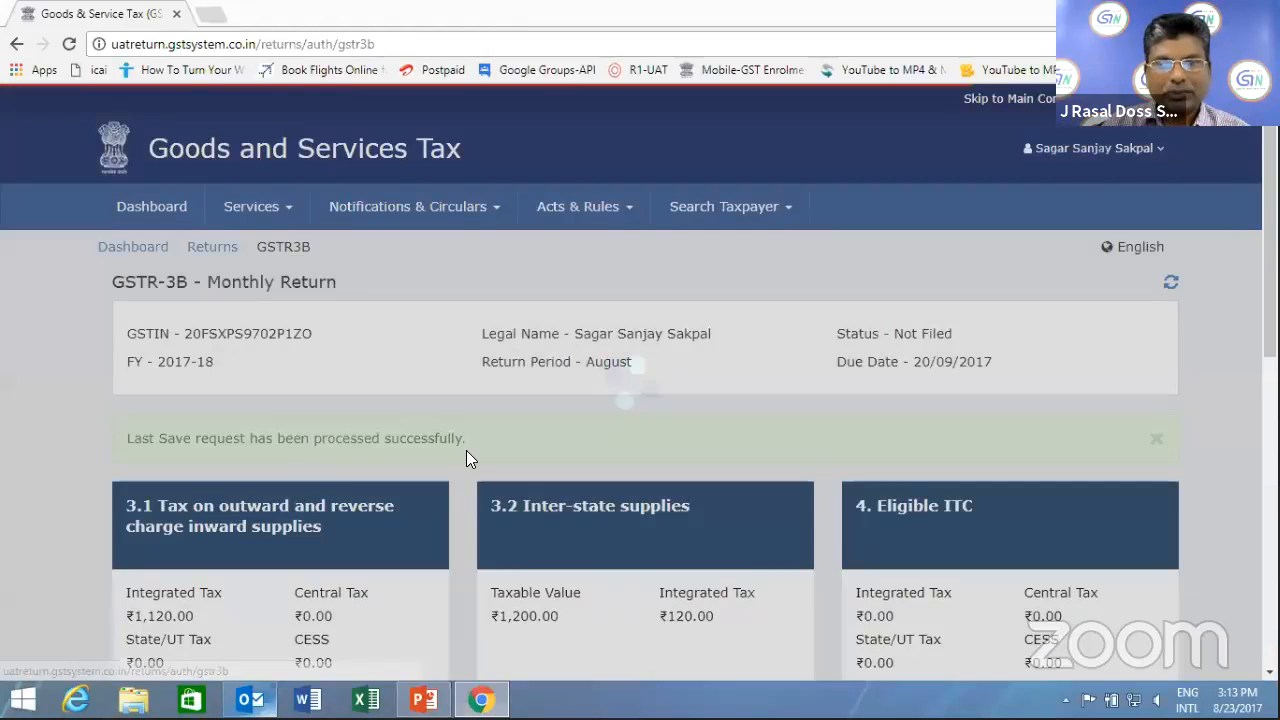
In section 4 Eligible ITC, enter an integrated tax of 12000 for import of goods and 10000 for import of services
{"action": "scroll", "coordinate": [466, 450], "scroll_direction": "down", "scroll_amount": 3}
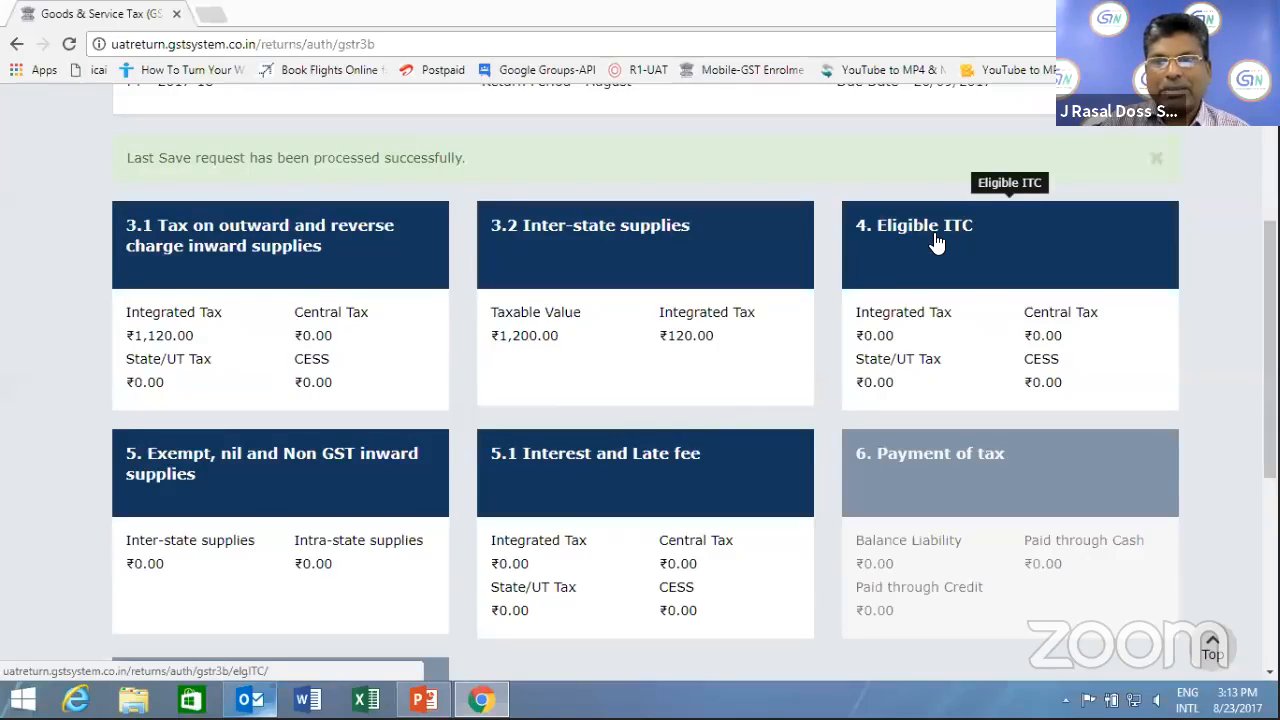
{"action": "left_click", "coordinate": [935, 243]}
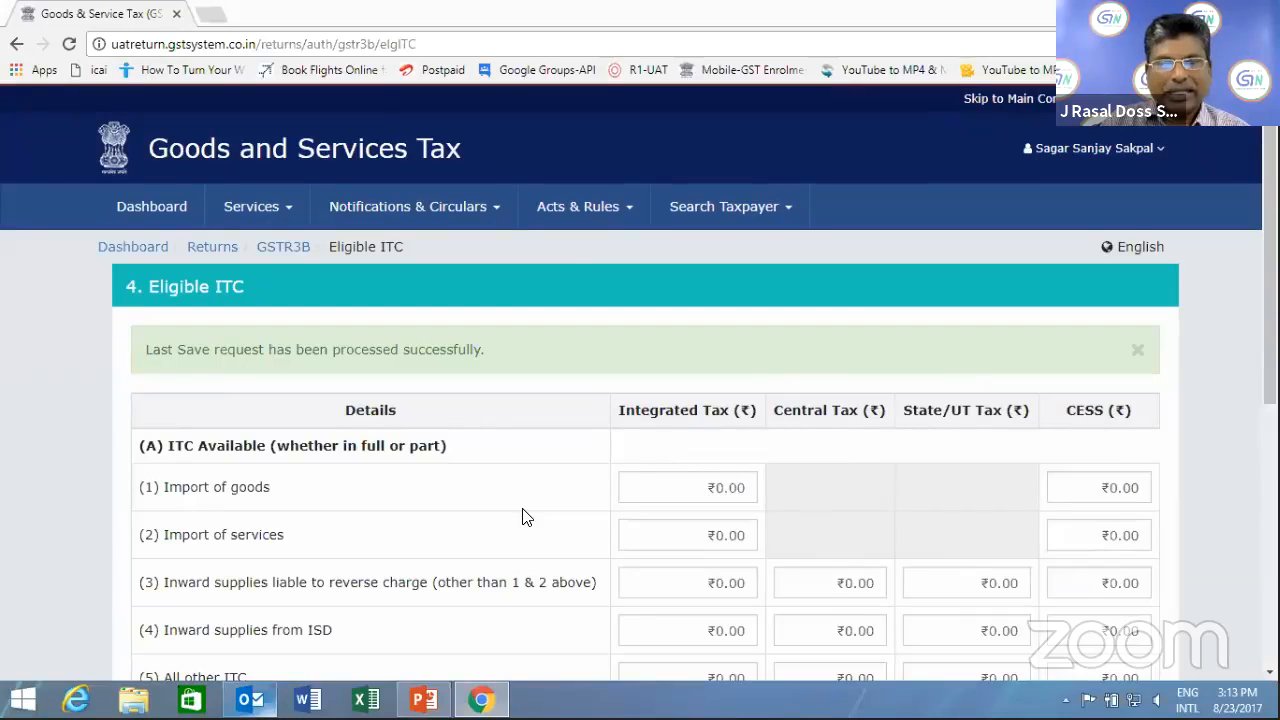
{"action": "scroll", "coordinate": [522, 516], "scroll_direction": "down", "scroll_amount": 2}
{"action": "left_click", "coordinate": [710, 299]}
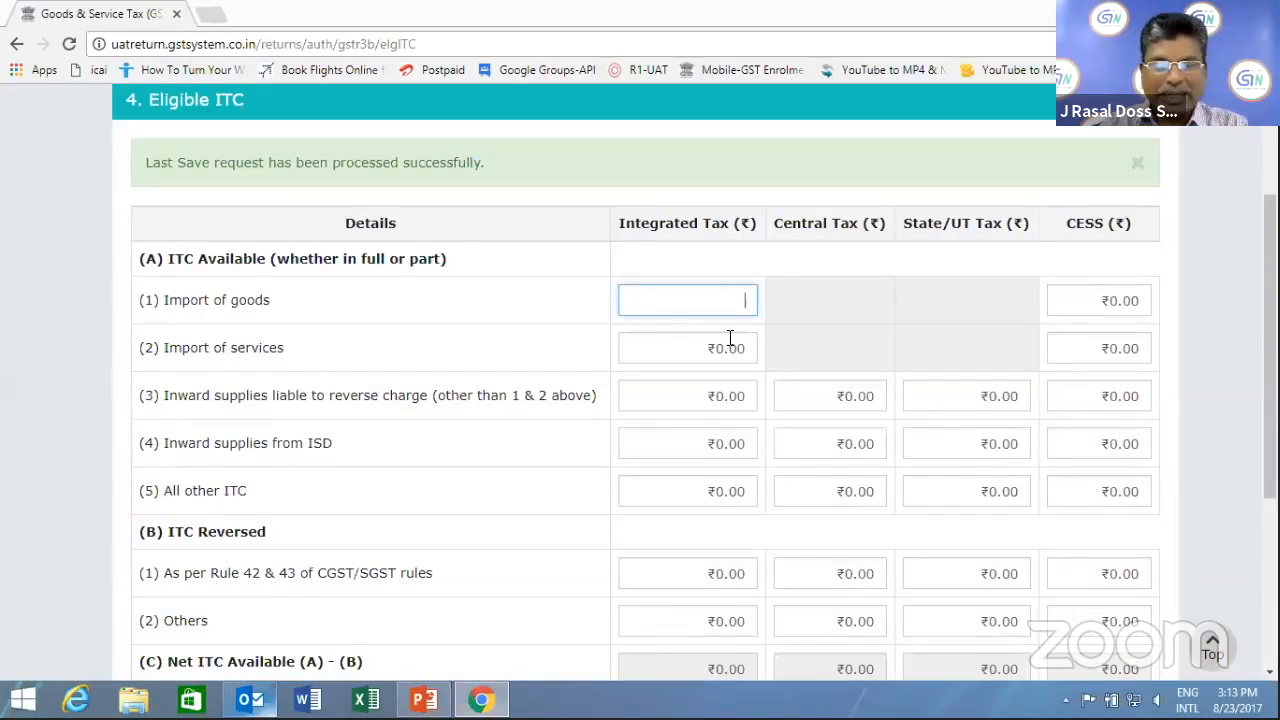
{"action": "type", "text": "12000"}
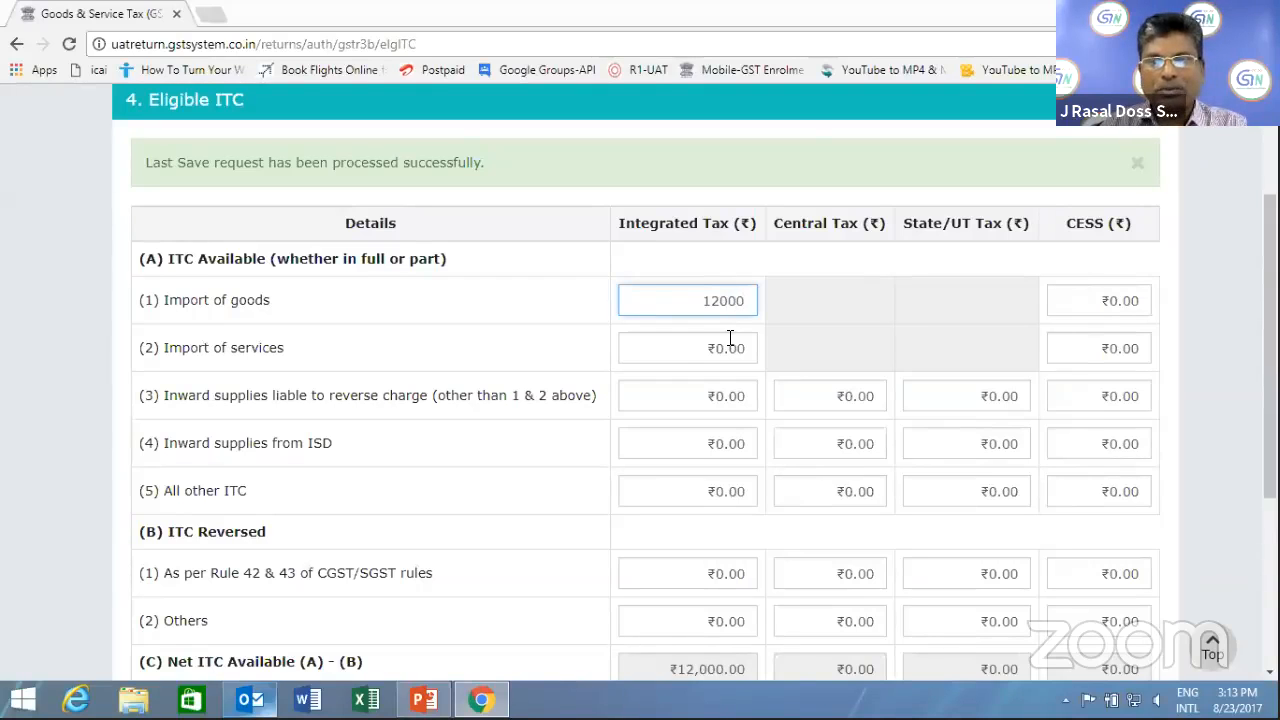
{"action": "left_click", "coordinate": [714, 351]}
{"action": "type", "text": "10000"}
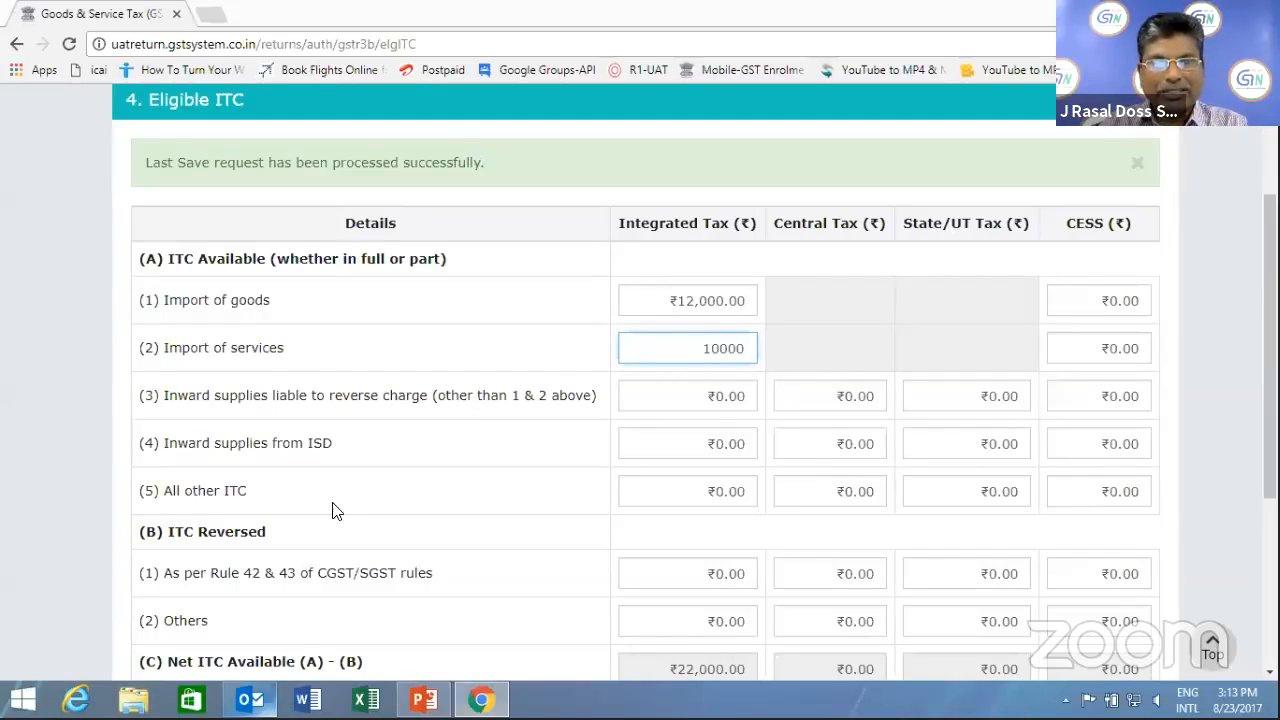
{"action": "left_click", "coordinate": [720, 491]}
{"action": "type", "text": "120"}
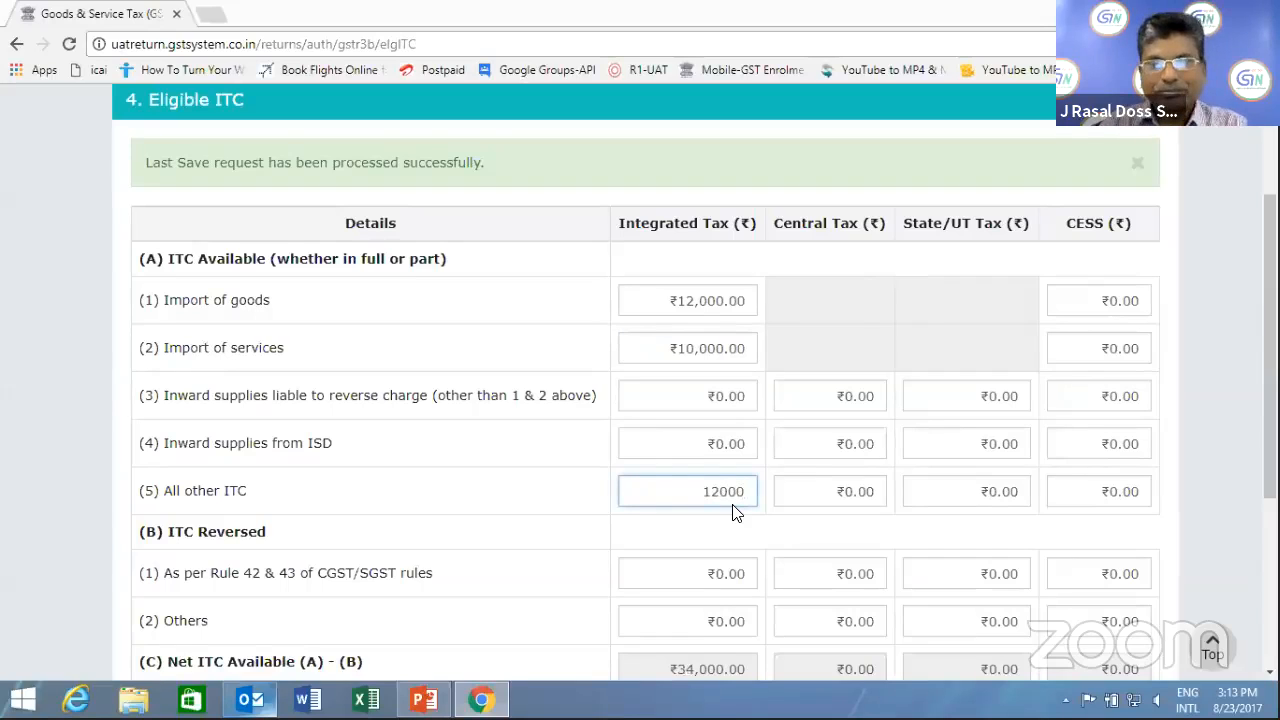
{"action": "key", "text": "Tab"}
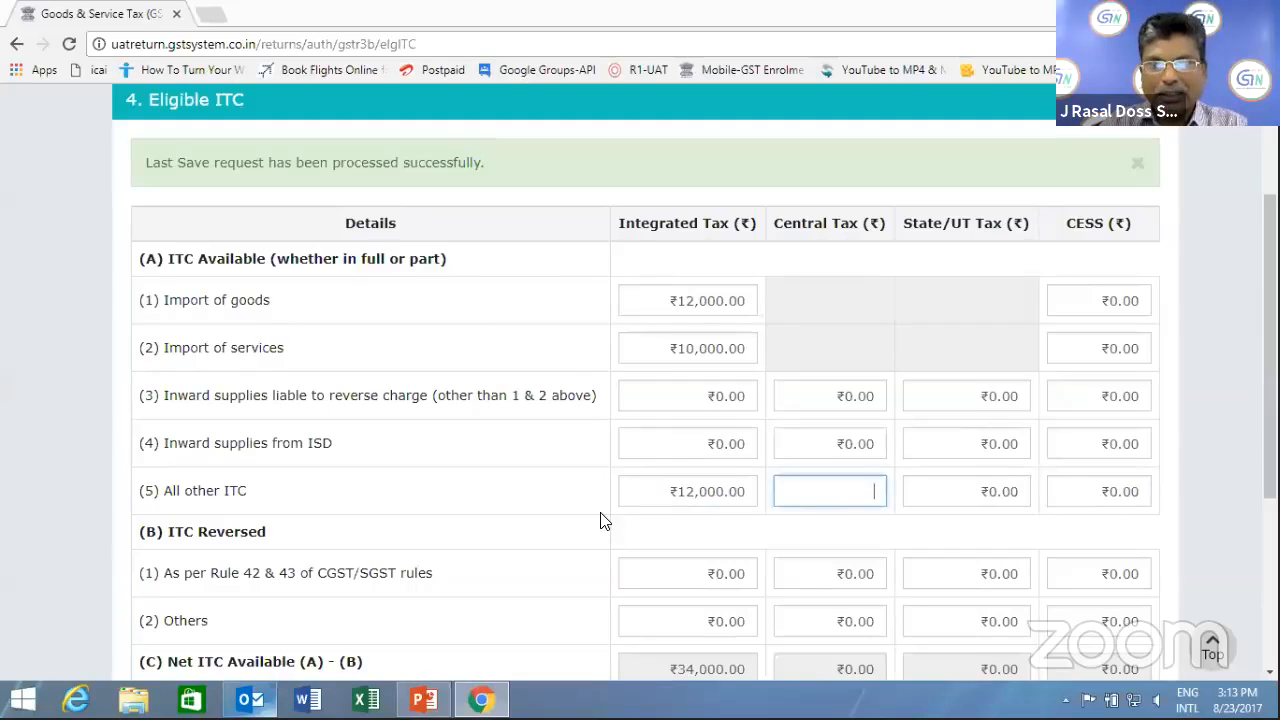
{"action": "left_click", "coordinate": [740, 489]}
{"action": "key", "text": "ctrl+a"}
{"action": "key", "text": "BackSpace"}
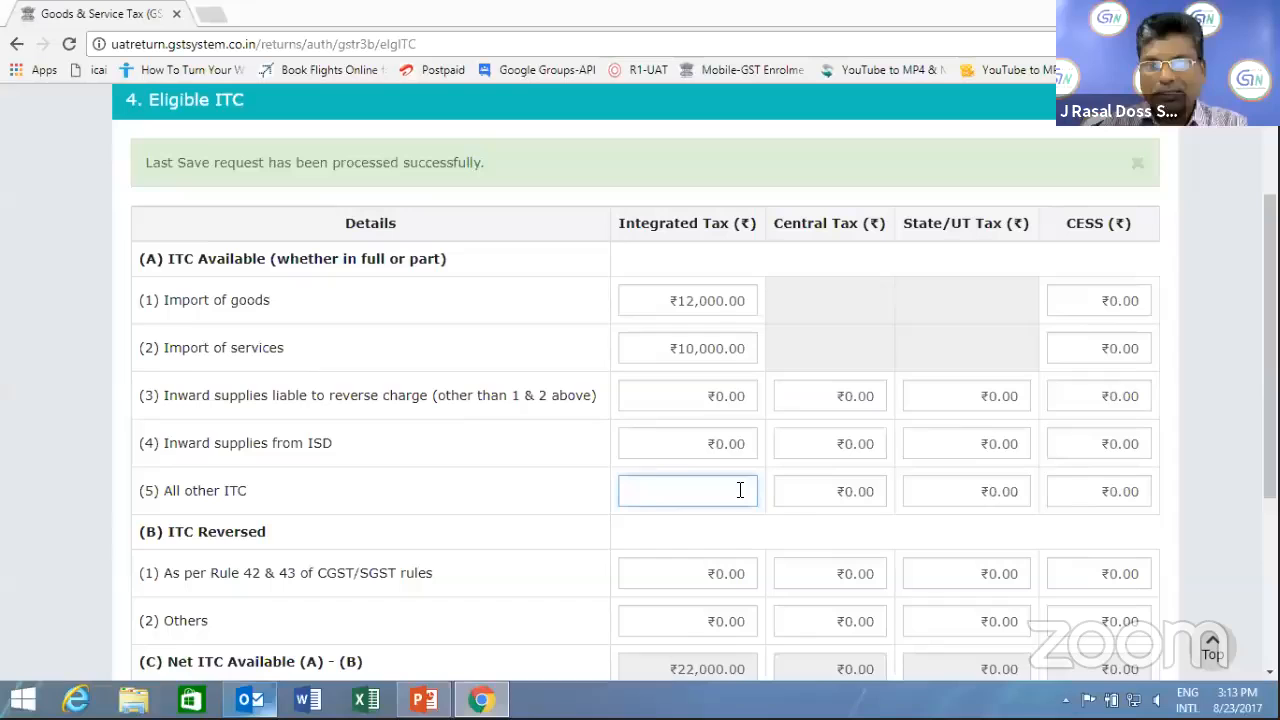
For all other ITC available, enter 2300 as central tax and 2300 as State/UT tax
{"action": "left_click", "coordinate": [827, 491]}
{"action": "type", "text": "2300"}
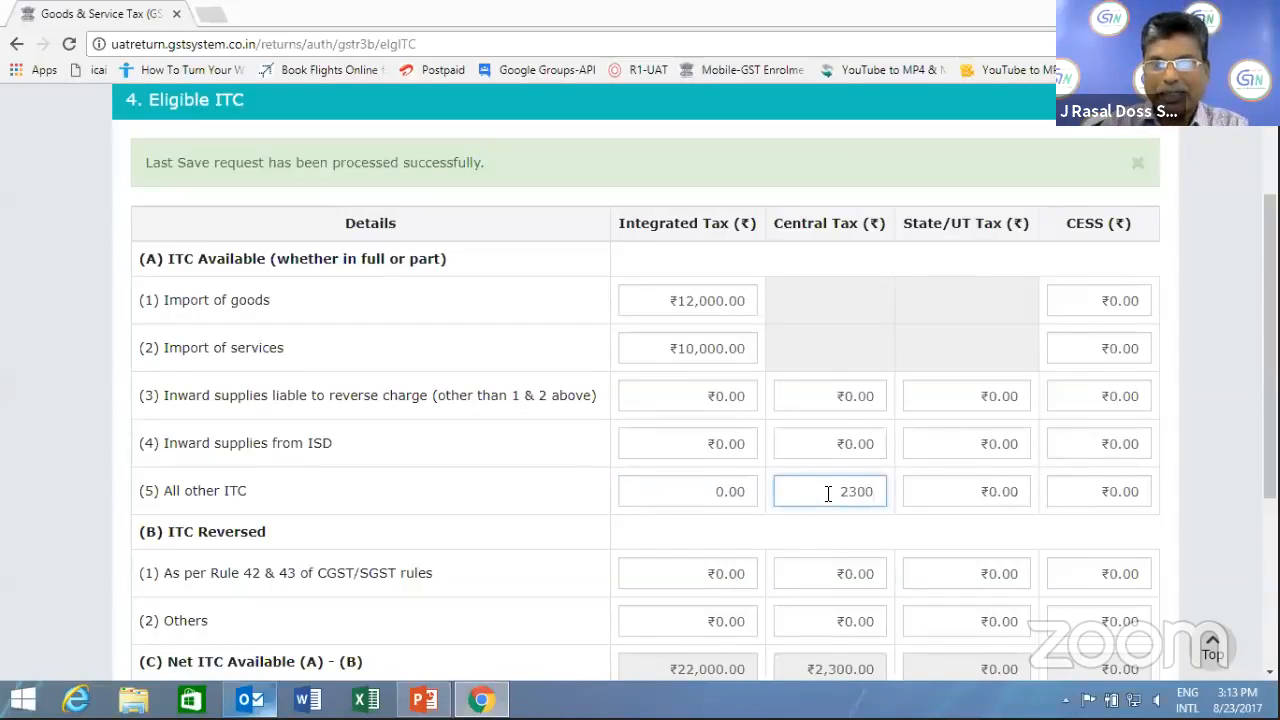
{"action": "left_click", "coordinate": [960, 493]}
{"action": "type", "text": "23"}
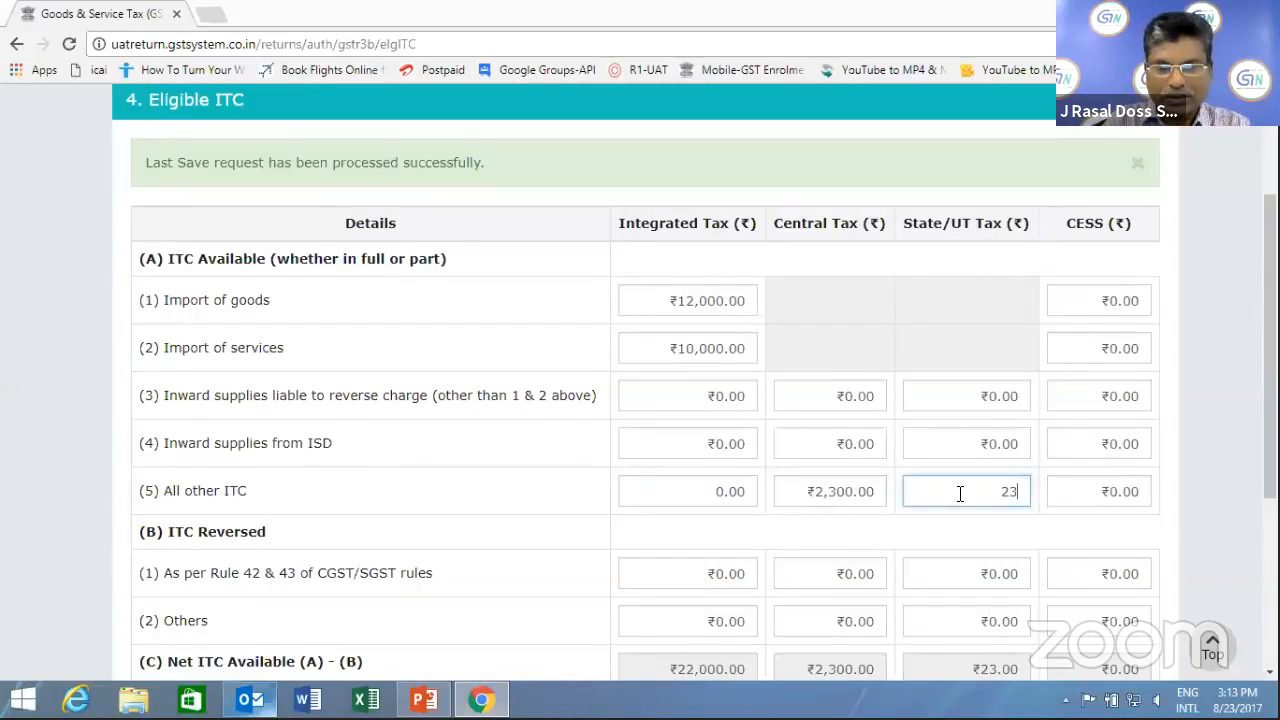
{"action": "type", "text": "00"}
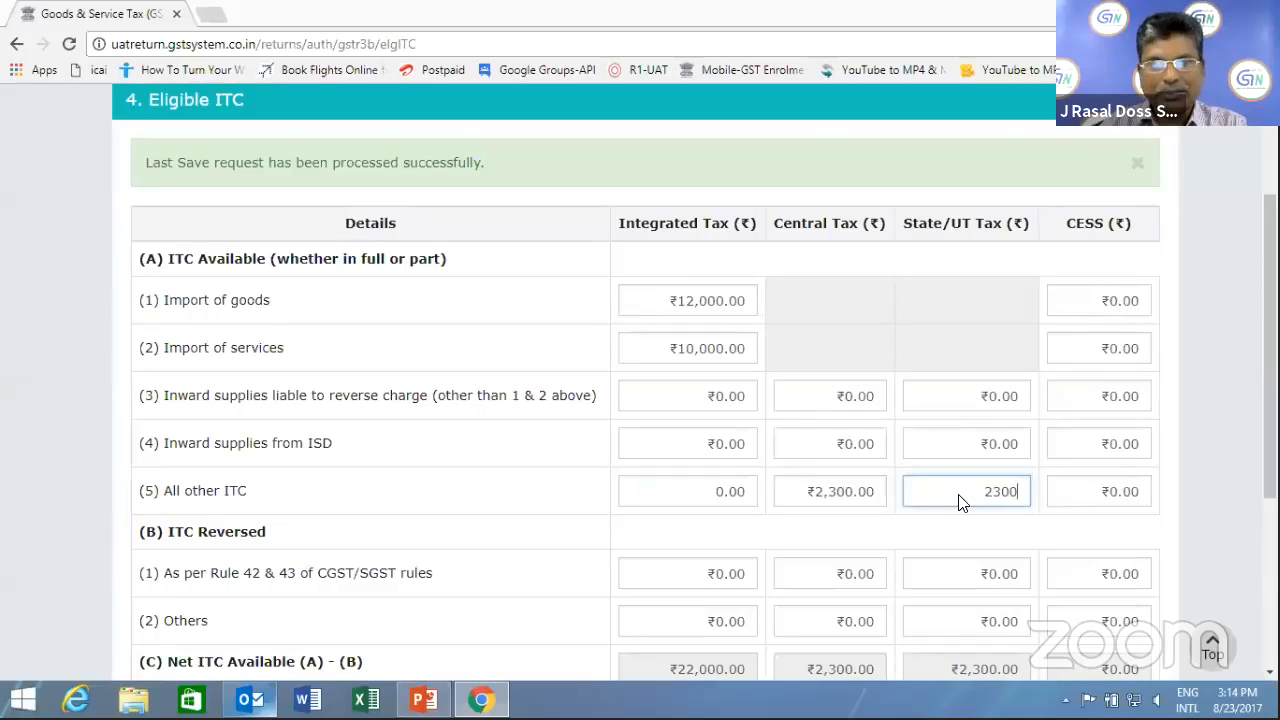
For ITC reversed as per Rule 42 & 43, enter integrated tax 10000, central tax 12000 and State/UT tax 1200
{"action": "scroll", "coordinate": [600, 600], "scroll_direction": "down", "scroll_amount": 2}
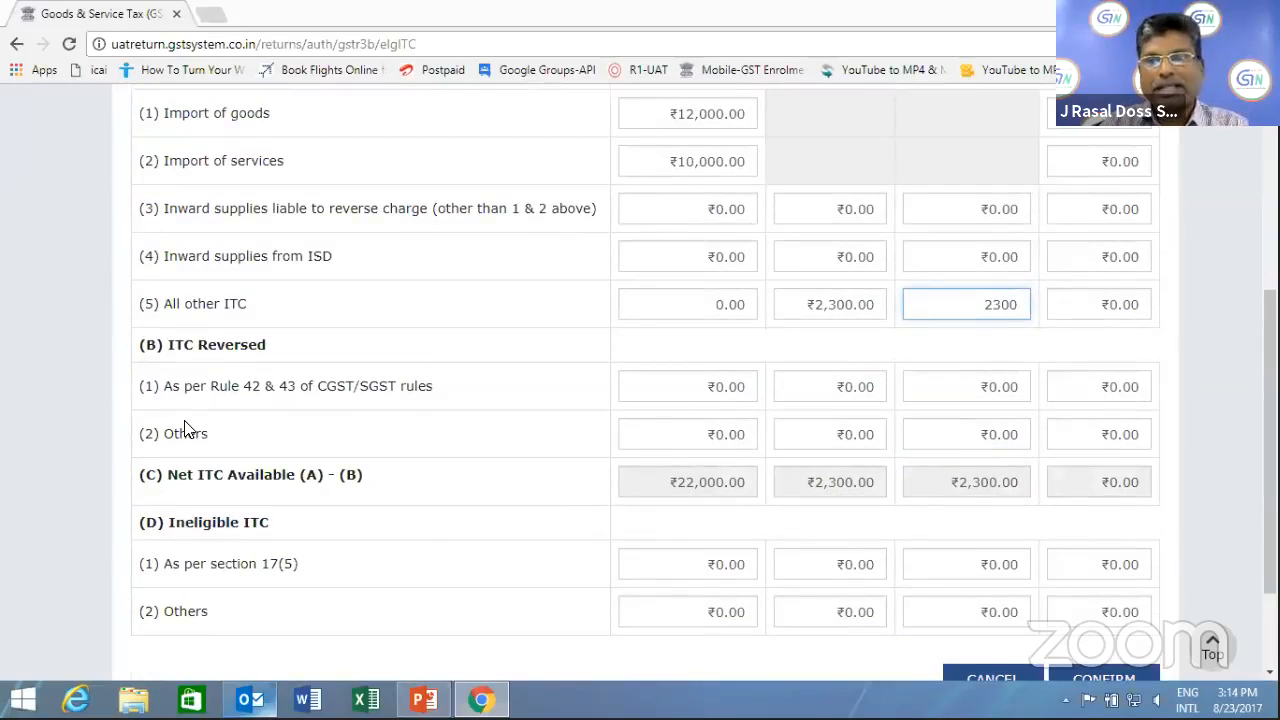
{"action": "left_click", "coordinate": [688, 388]}
{"action": "type", "text": "1"}
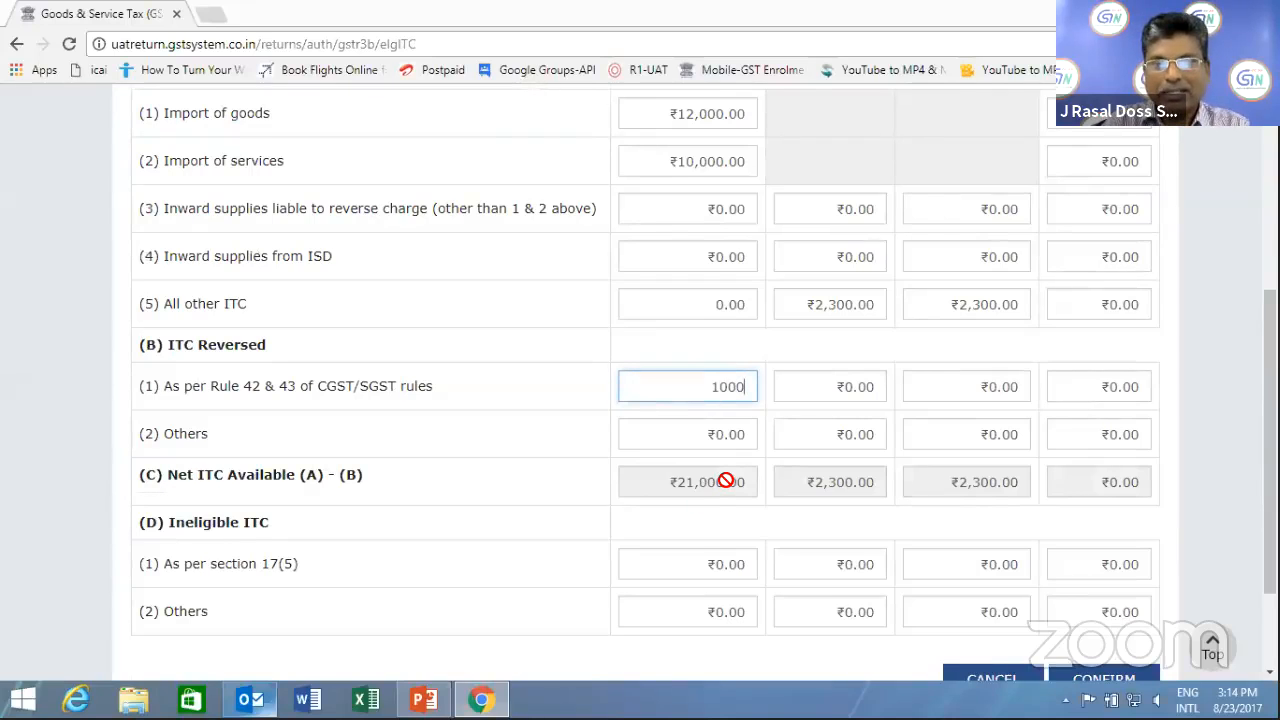
{"action": "type", "text": "0"}
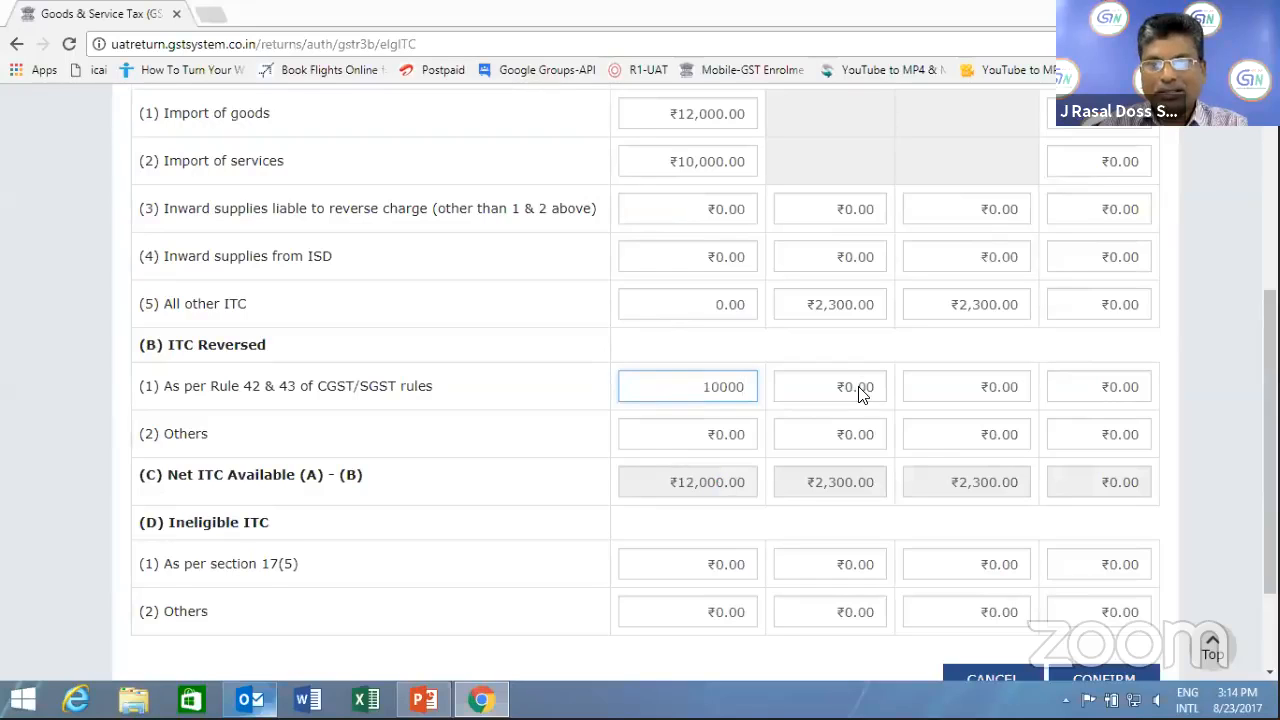
{"action": "left_click", "coordinate": [860, 390]}
{"action": "type", "text": "12000"}
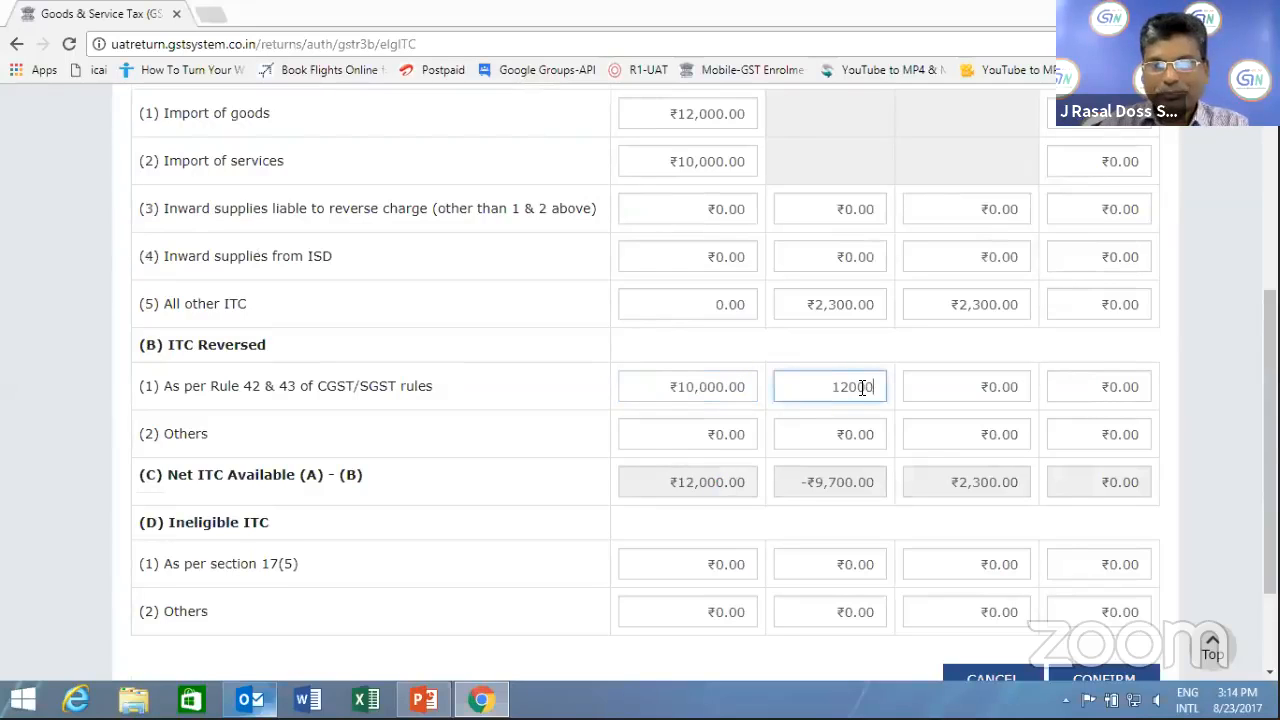
{"action": "left_click", "coordinate": [978, 390]}
{"action": "type", "text": "120"}
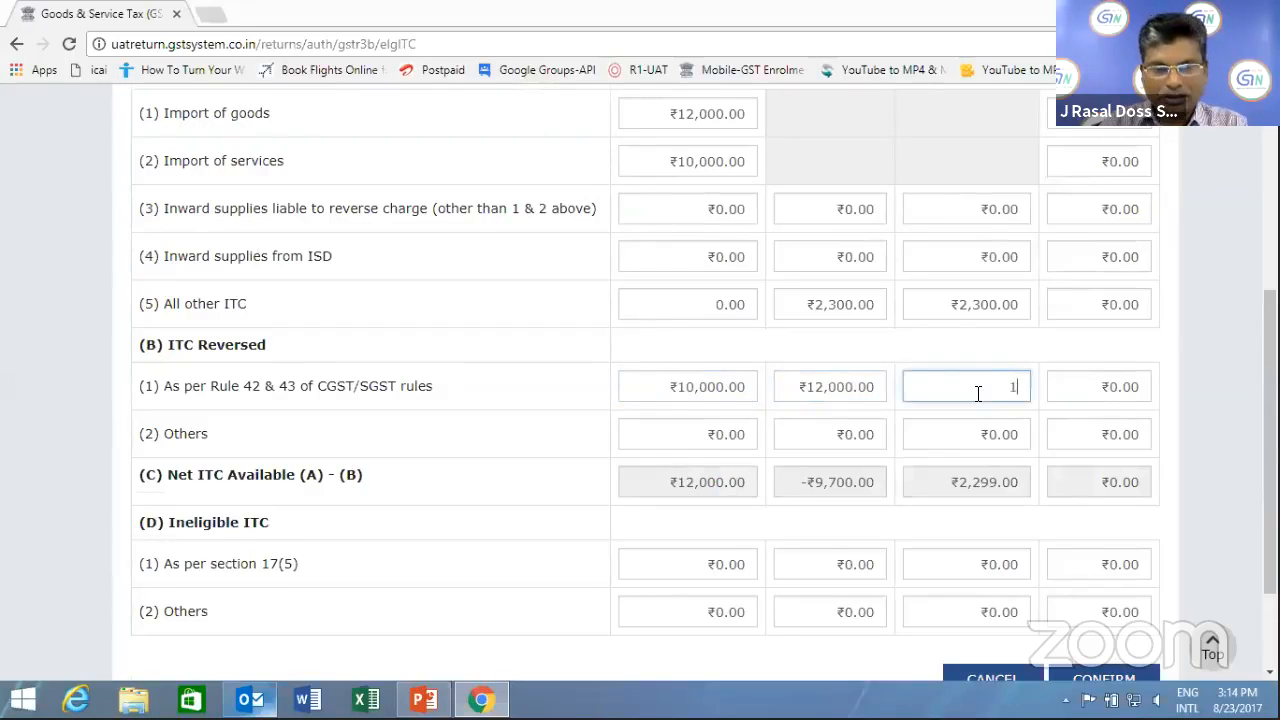
{"action": "type", "text": "0"}
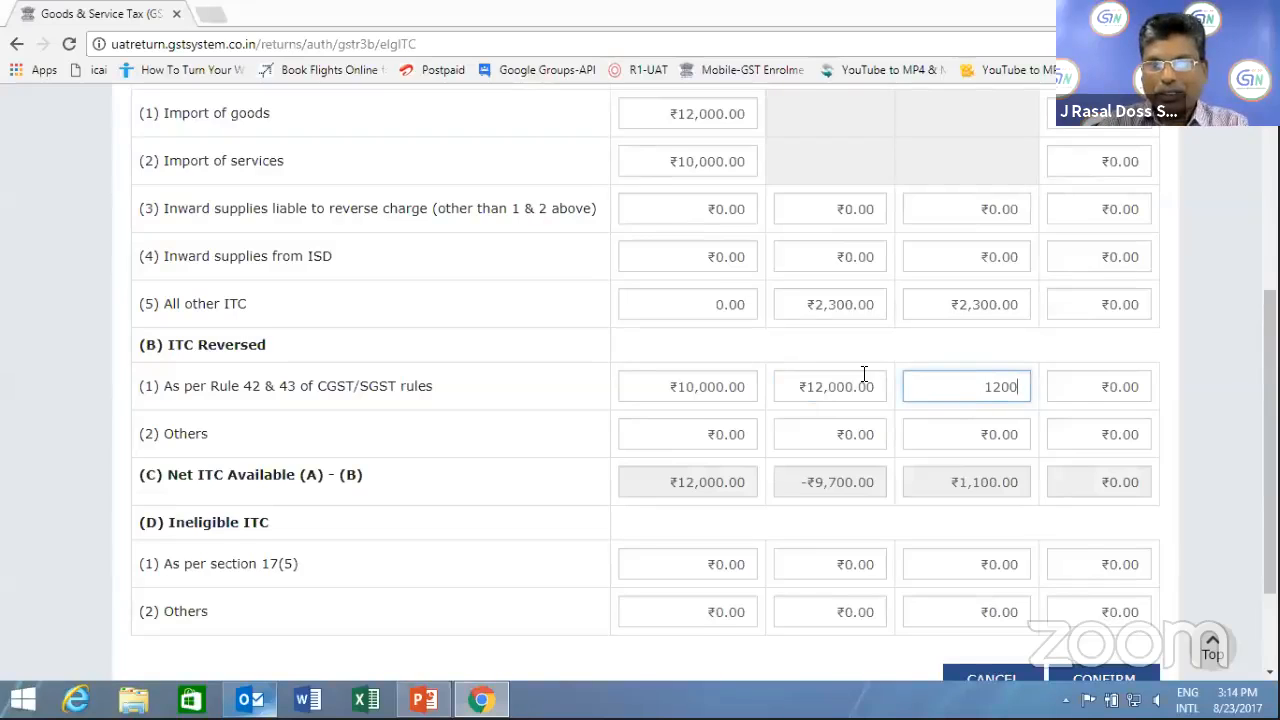
Correct the central tax of the ITC reversed as per Rule 42 & 43 to 120
{"action": "left_click", "coordinate": [850, 393]}
{"action": "key", "text": "BackSpace"}
{"action": "key", "text": "BackSpace"}
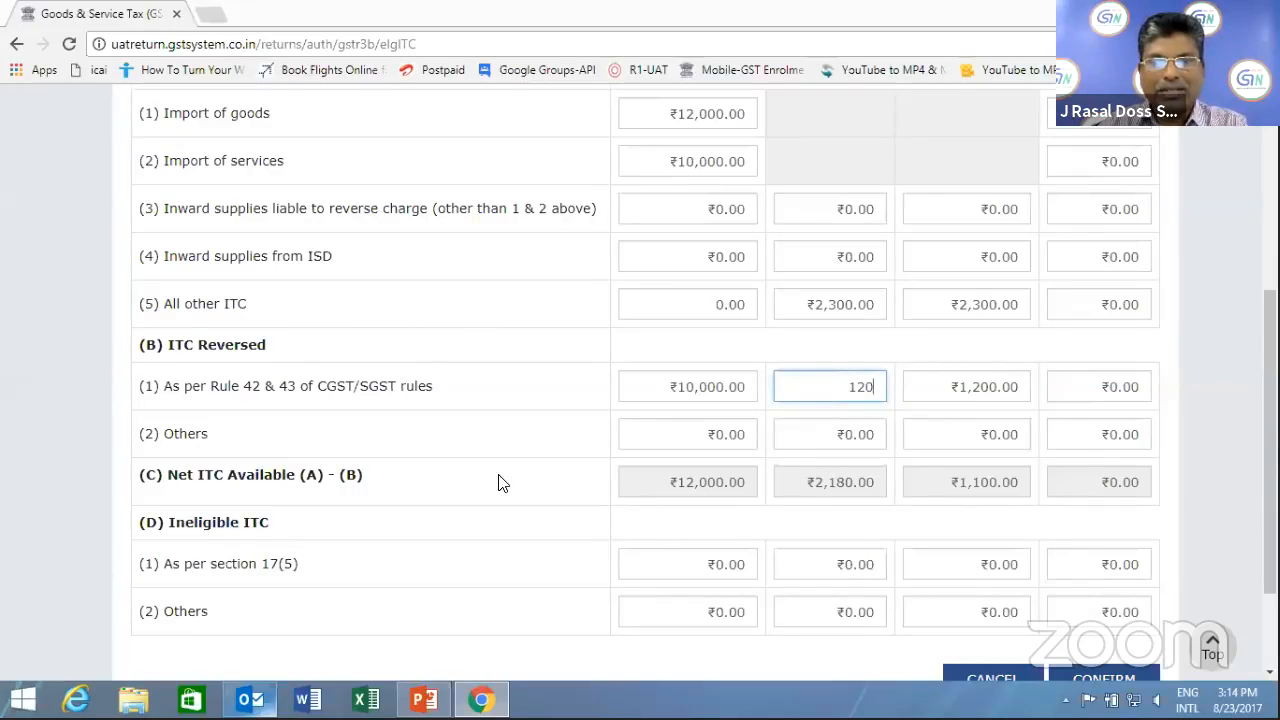
{"action": "left_click", "coordinate": [756, 420]}
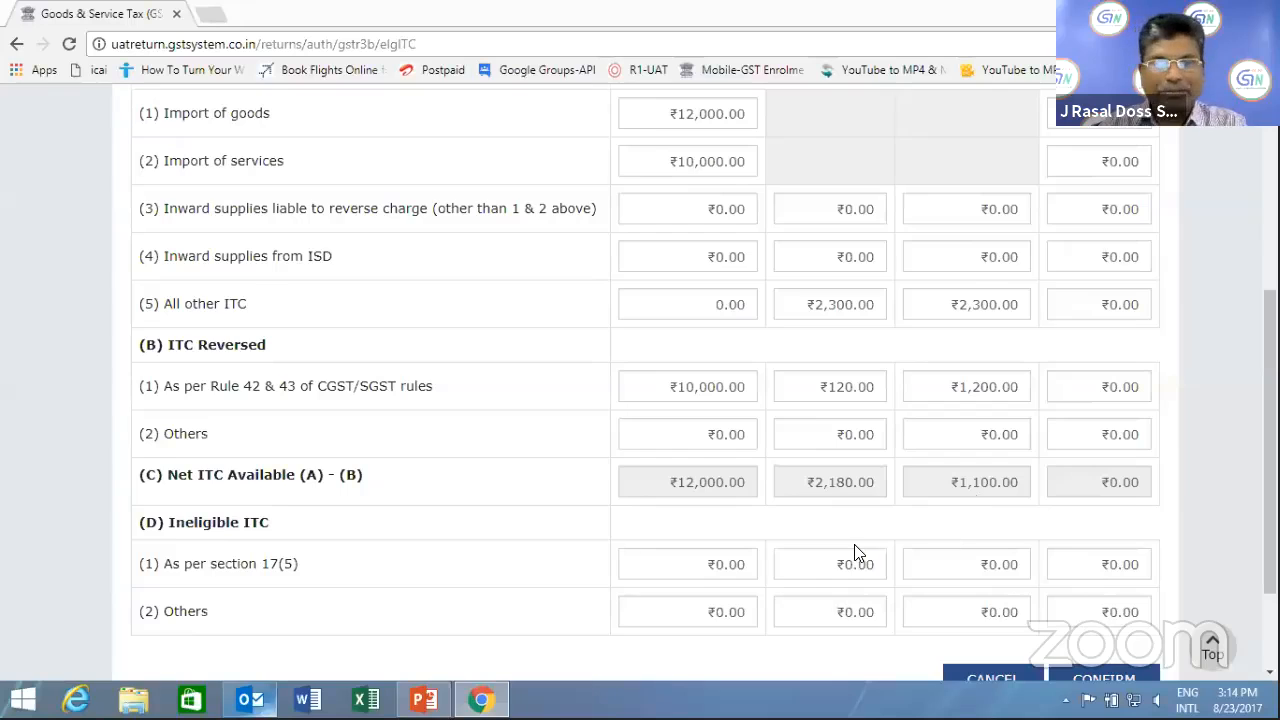
Enter 12000 as integrated tax for ineligible ITC as per section 17(5) and confirm the Eligible ITC details
{"action": "scroll", "coordinate": [857, 551], "scroll_direction": "down", "scroll_amount": 1}
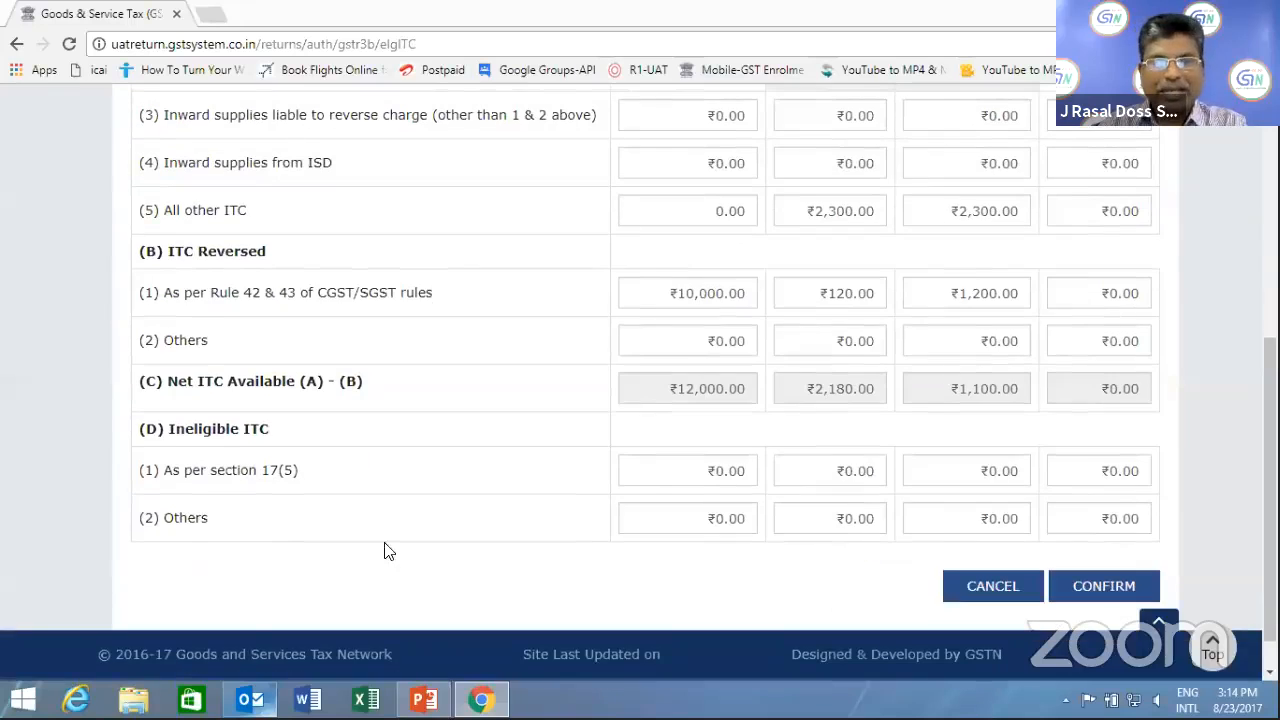
{"action": "left_click", "coordinate": [730, 474]}
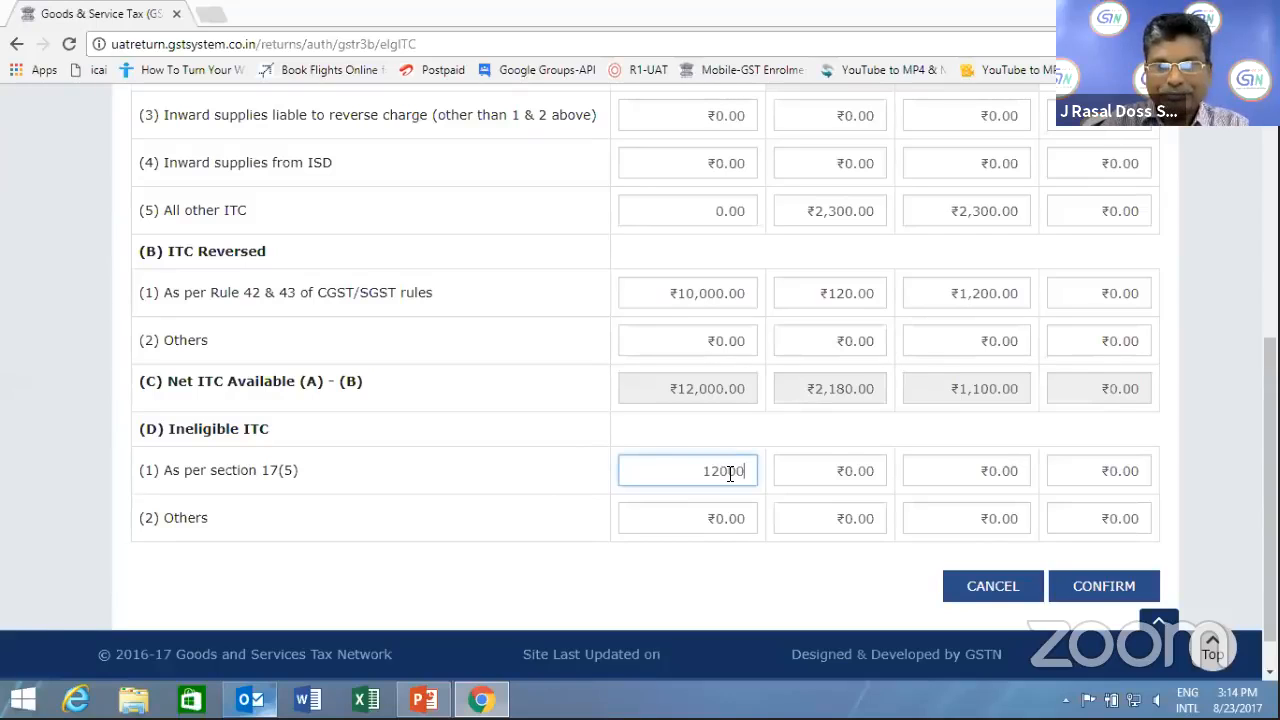
{"action": "left_click", "coordinate": [684, 523]}
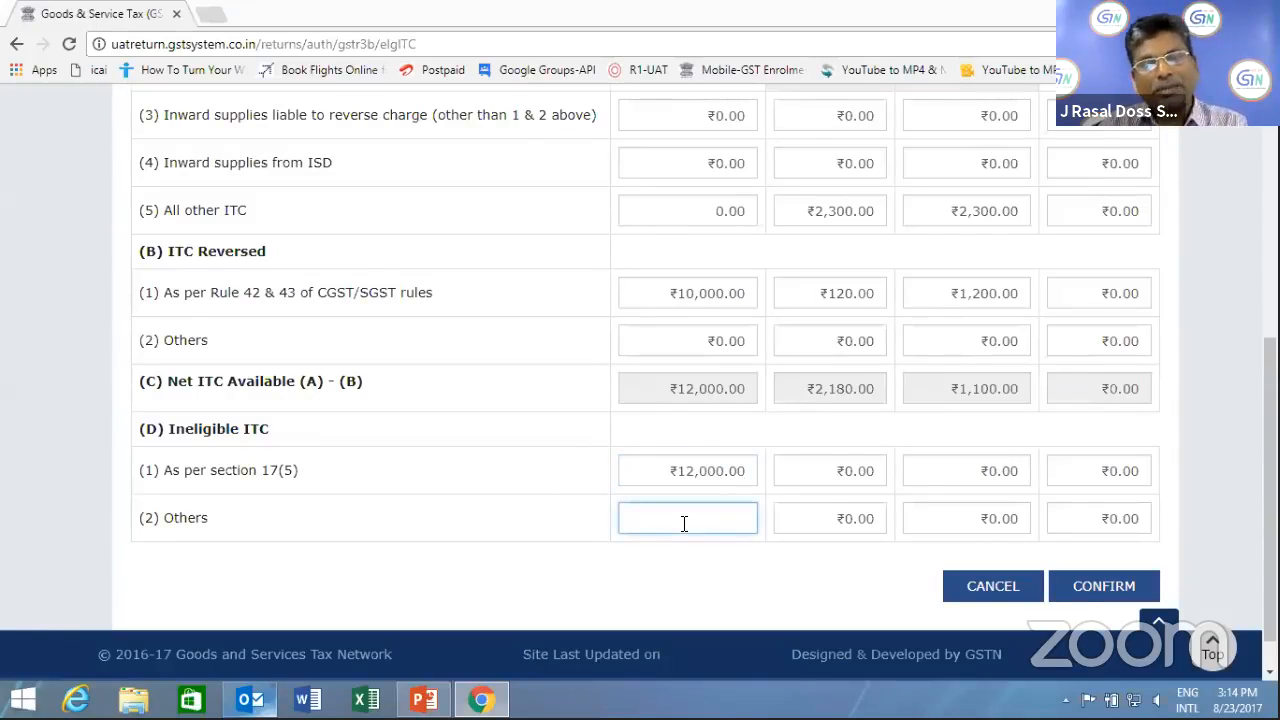
{"action": "left_click", "coordinate": [1100, 587]}
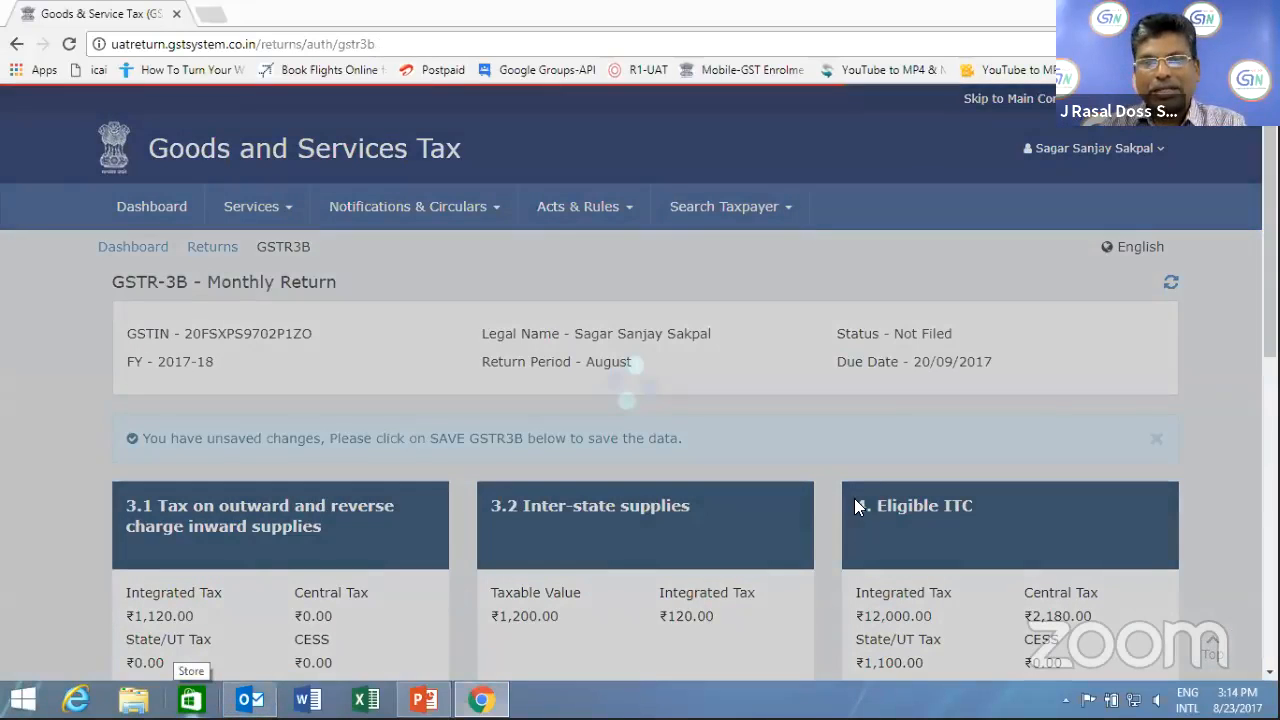
Save the GSTR-3B return with the confirmed Eligible ITC details
{"action": "scroll", "coordinate": [570, 550], "scroll_direction": "down", "scroll_amount": 3}
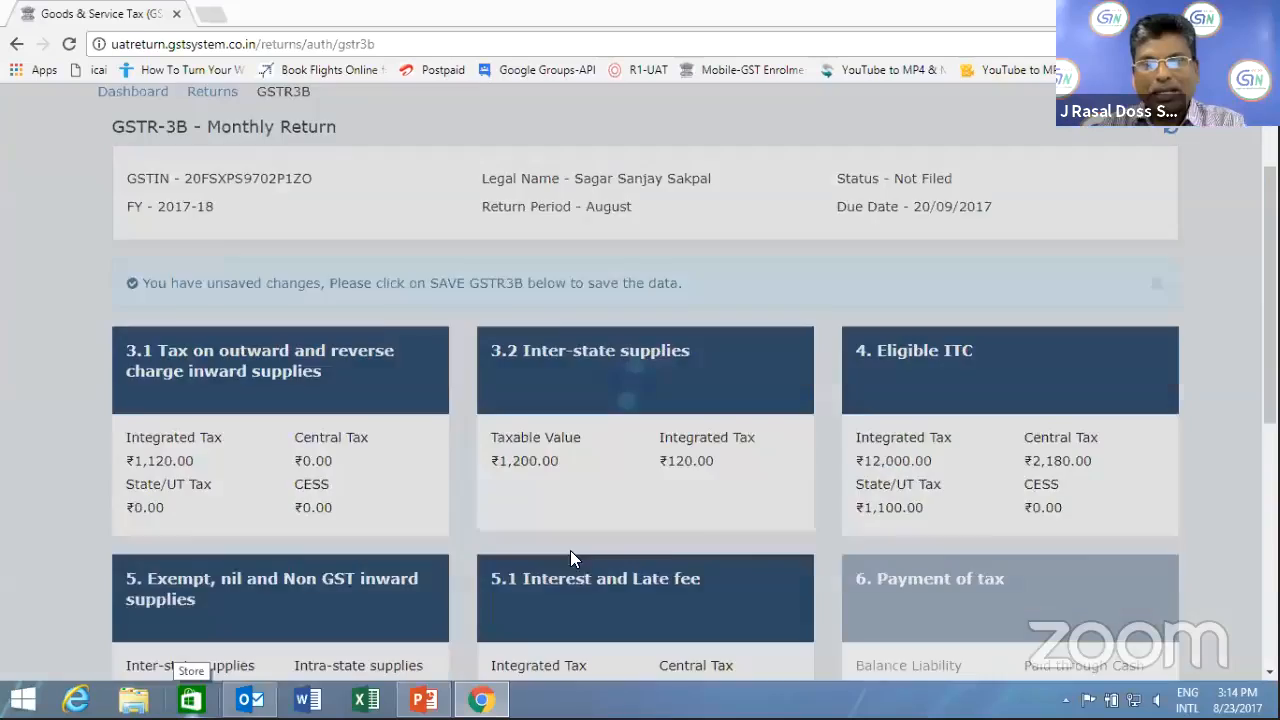
{"action": "scroll", "coordinate": [560, 560], "scroll_direction": "down", "scroll_amount": 4}
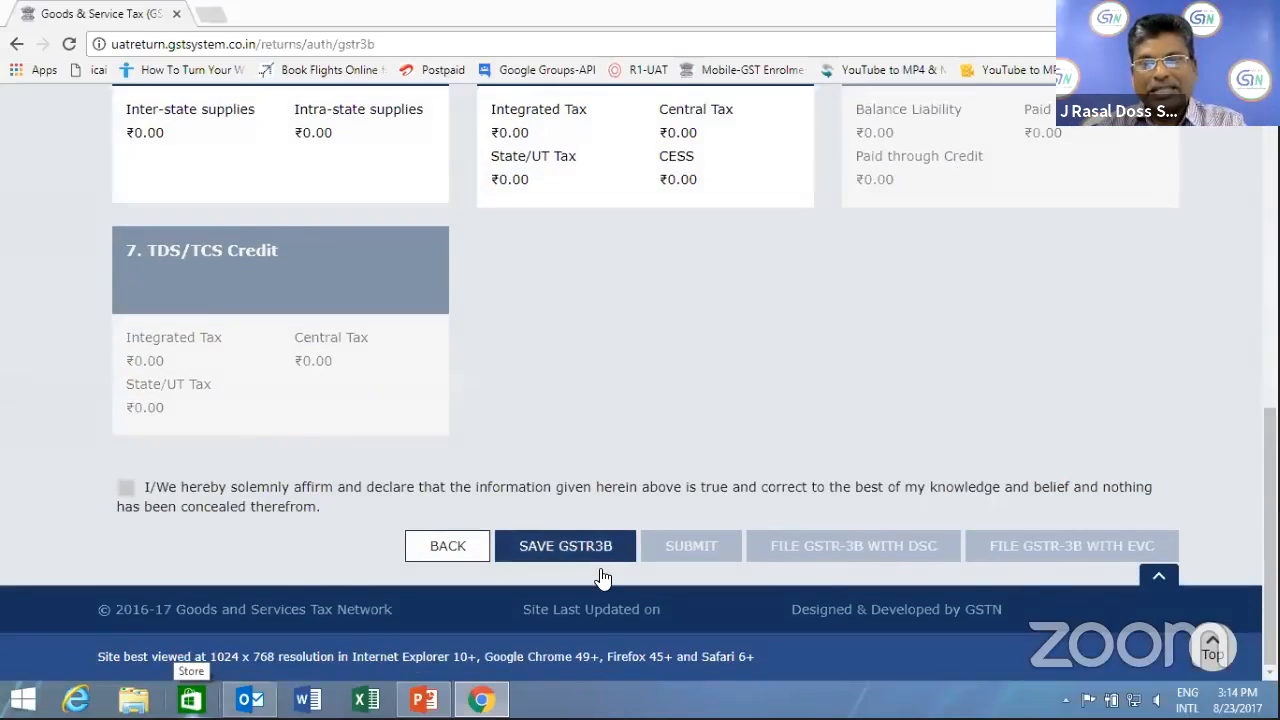
{"action": "left_click", "coordinate": [597, 558]}
{"action": "scroll", "coordinate": [660, 594], "scroll_direction": "down", "scroll_amount": 6}
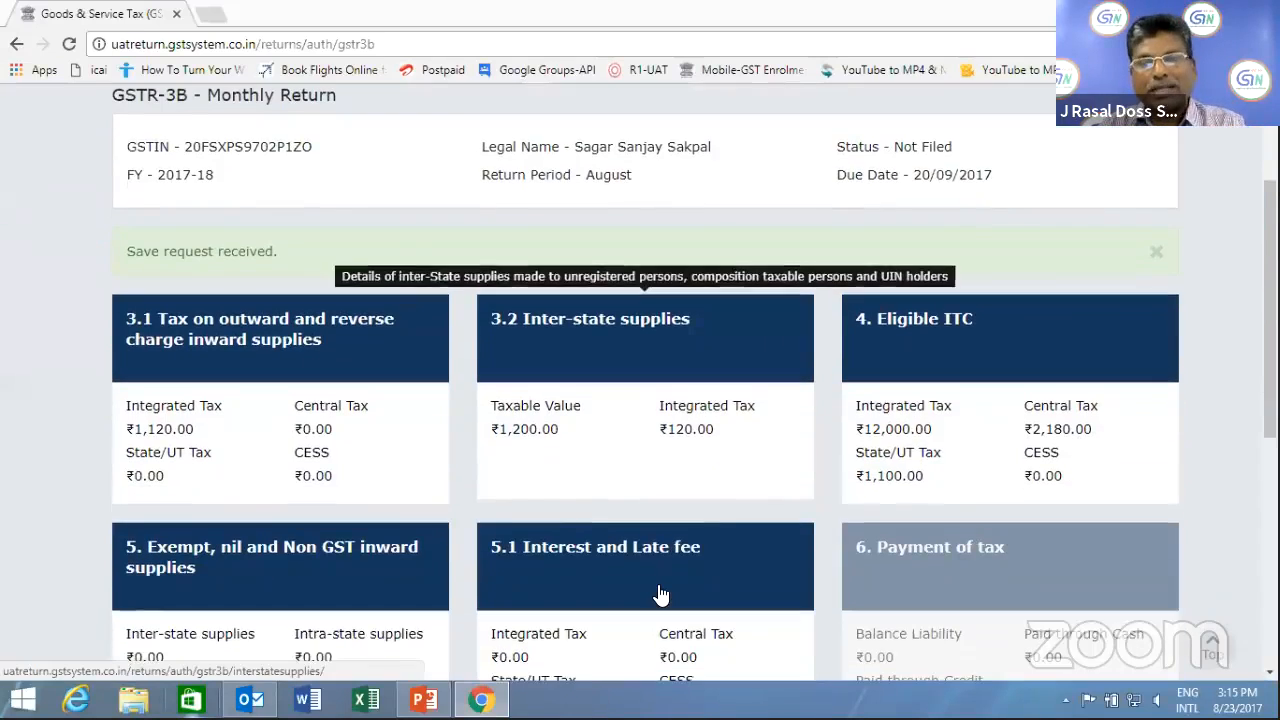
{"action": "scroll", "coordinate": [660, 594], "scroll_direction": "up", "scroll_amount": 3}
{"action": "scroll", "coordinate": [660, 594], "scroll_direction": "up", "scroll_amount": 1}
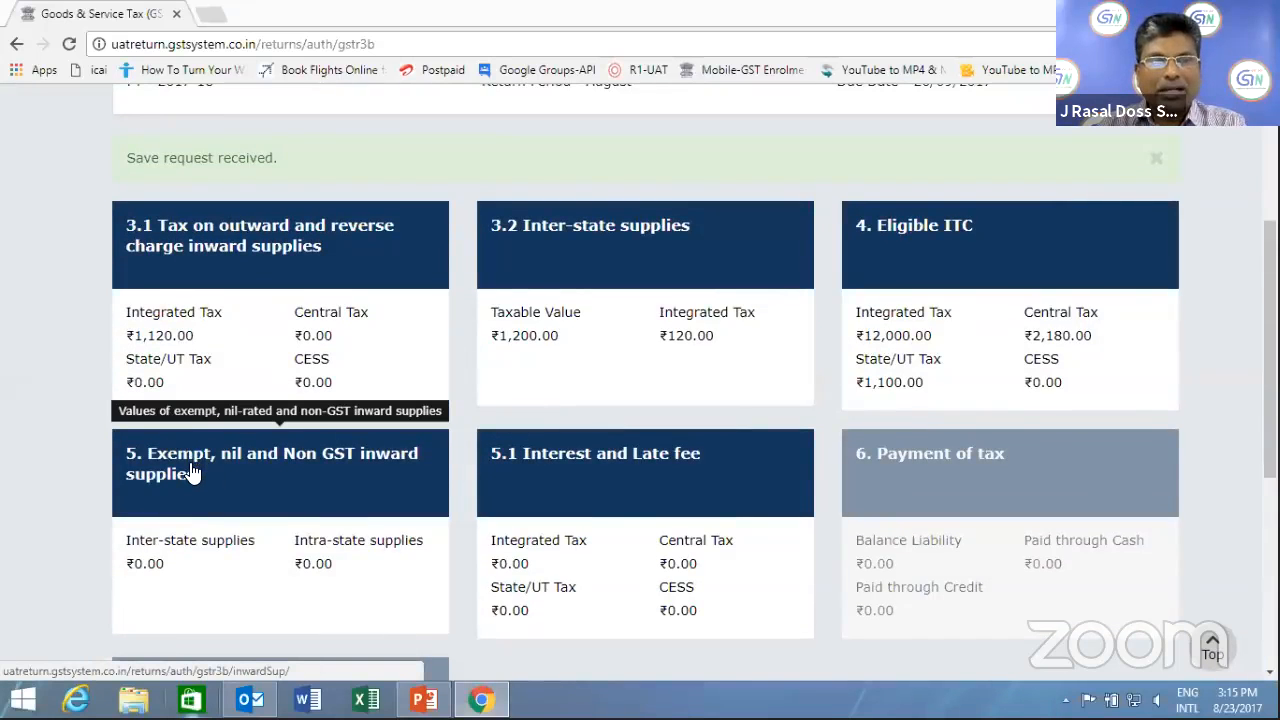
{"action": "left_click", "coordinate": [190, 466]}
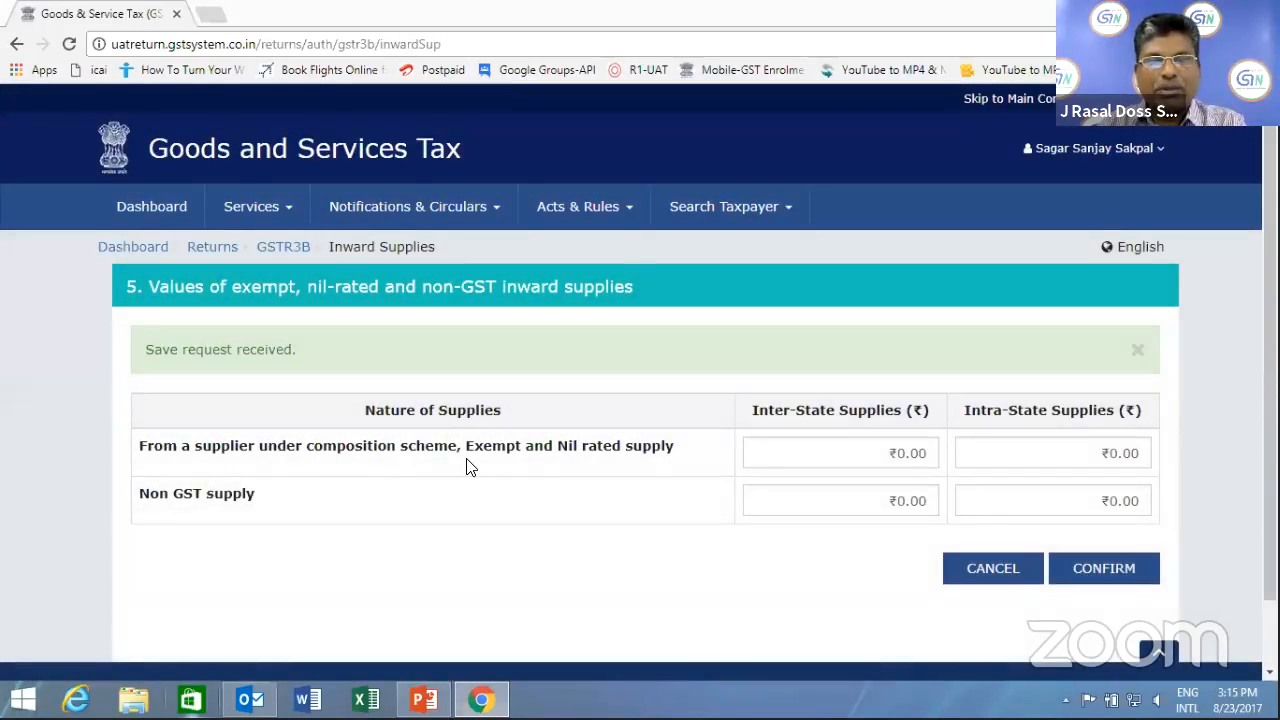
{"action": "left_click", "coordinate": [840, 458]}
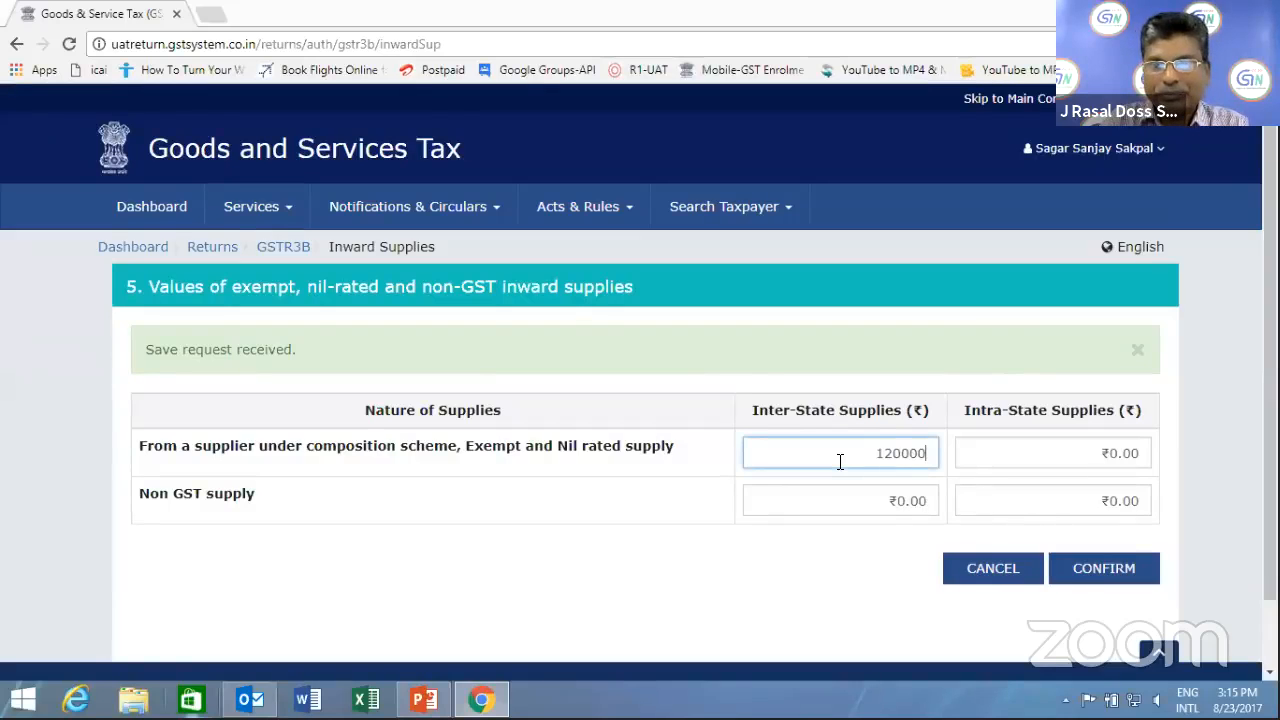
{"action": "left_click", "coordinate": [1040, 447]}
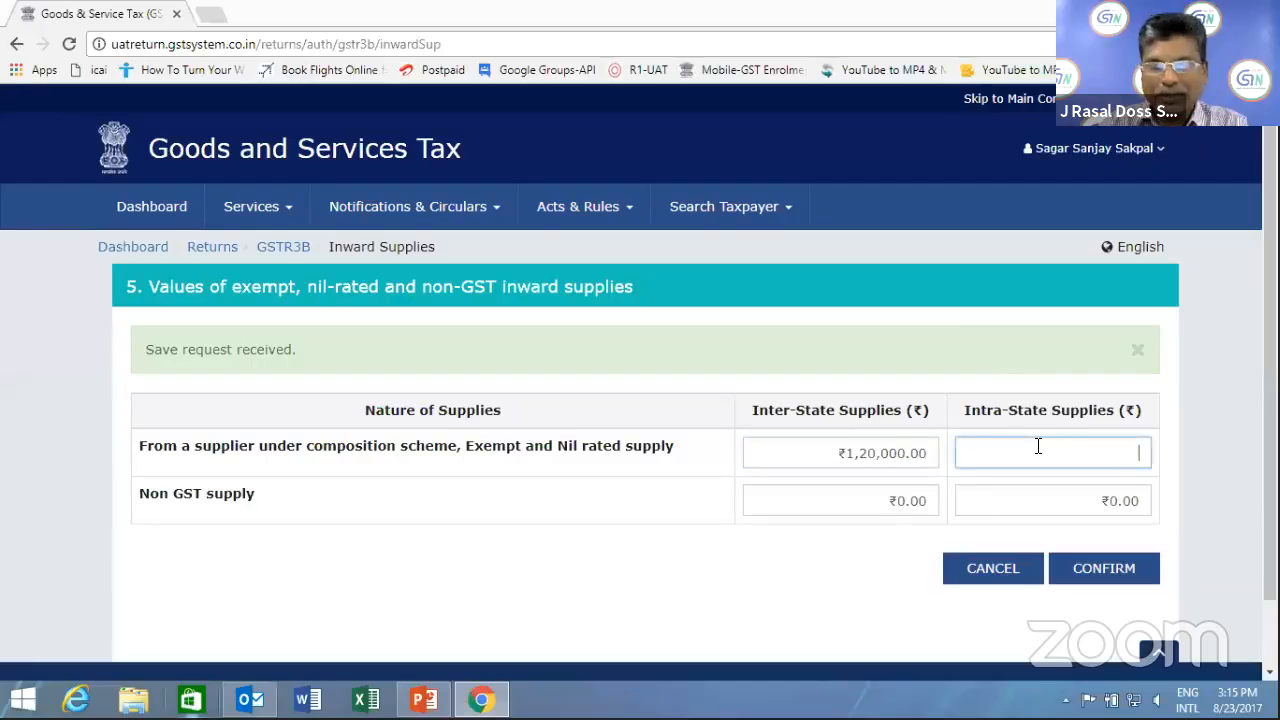
{"action": "type", "text": "34000"}
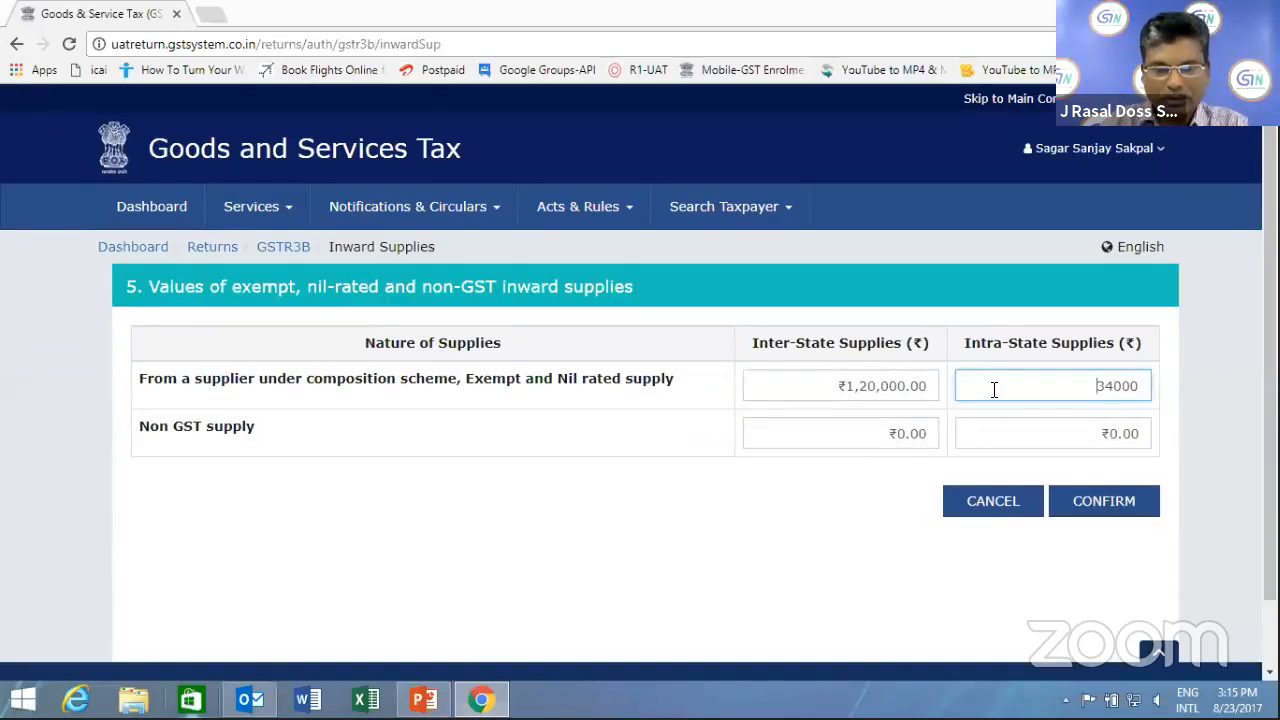
{"action": "type", "text": "34000"}
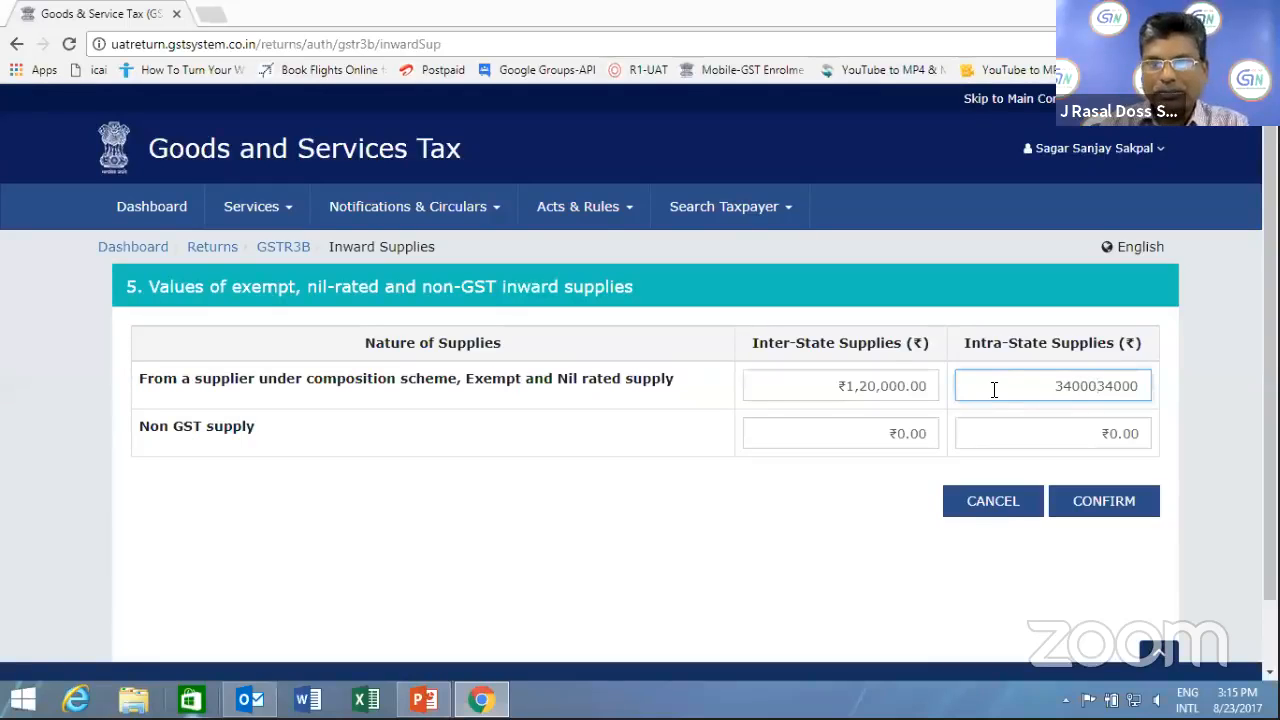
{"action": "left_click", "coordinate": [1094, 503]}
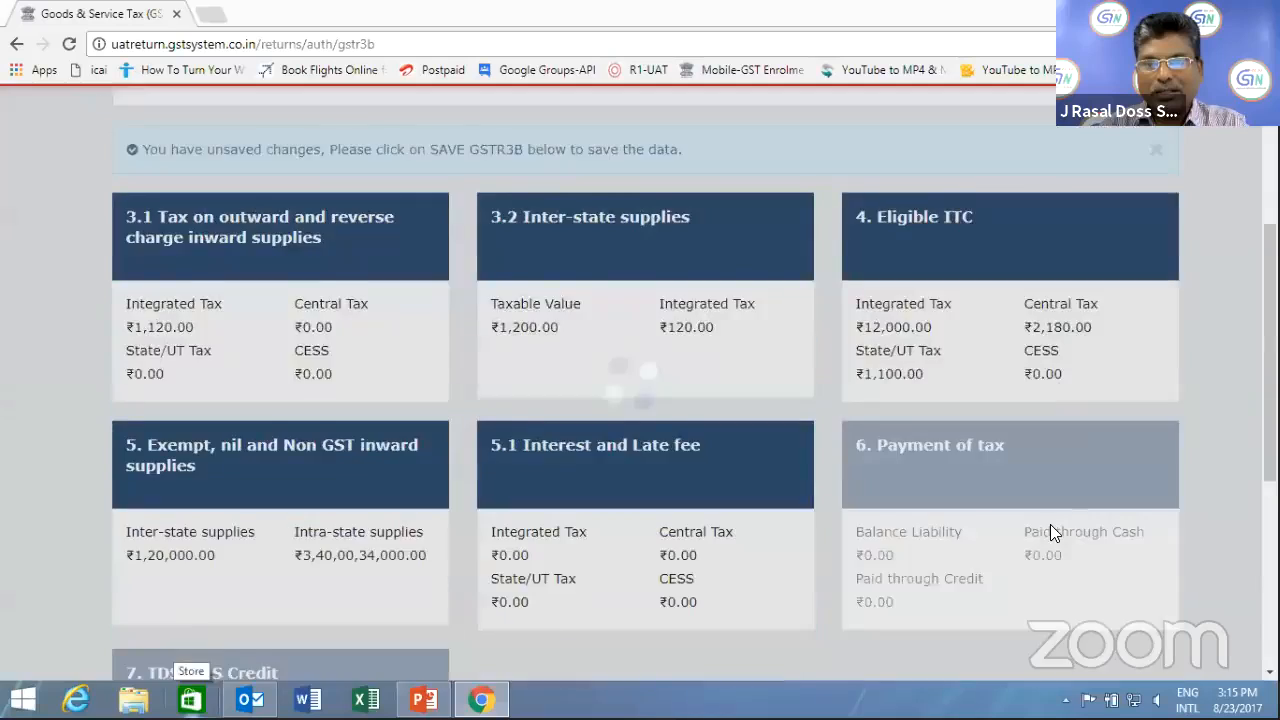
Save the GSTR-3B return with the section 5 inward supply values
{"action": "scroll", "coordinate": [1000, 540], "scroll_direction": "down", "scroll_amount": 2}
{"action": "scroll", "coordinate": [750, 565], "scroll_direction": "down", "scroll_amount": 3}
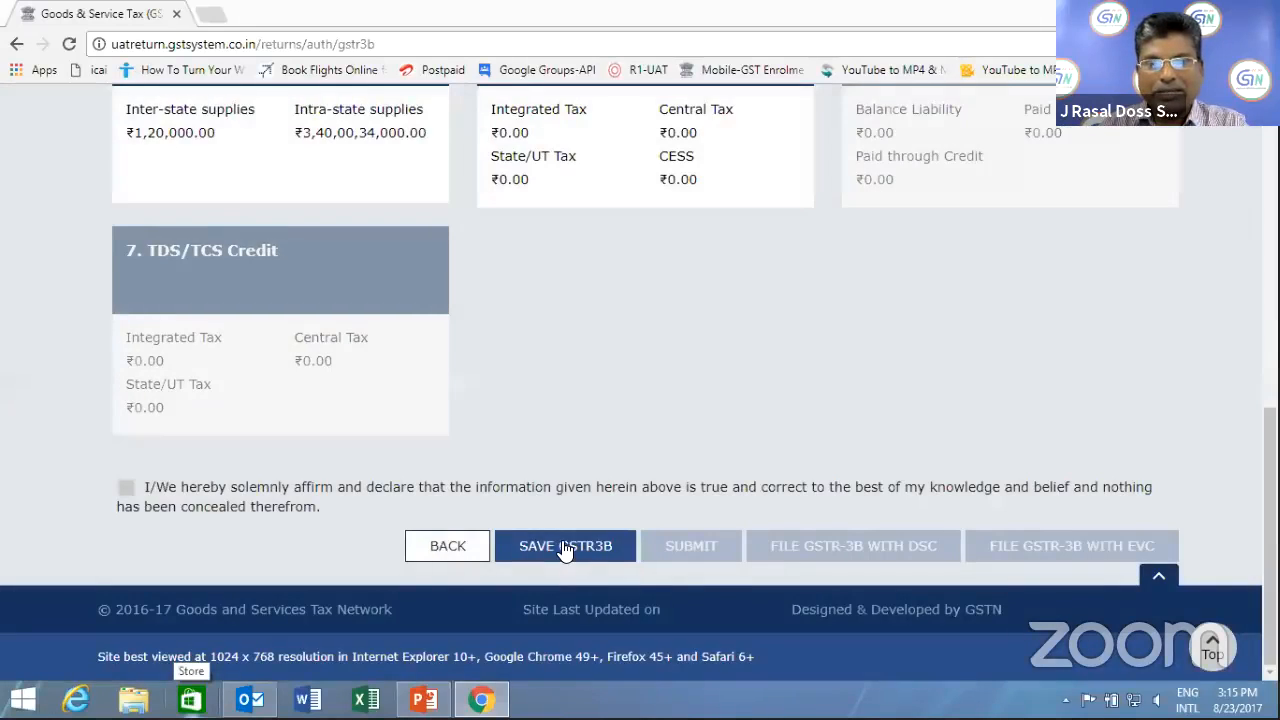
{"action": "left_click", "coordinate": [565, 548]}
Look at the section 5.1 interest and late fee payable form, and cancel out of it
{"action": "scroll", "coordinate": [562, 548], "scroll_direction": "down", "scroll_amount": 1}
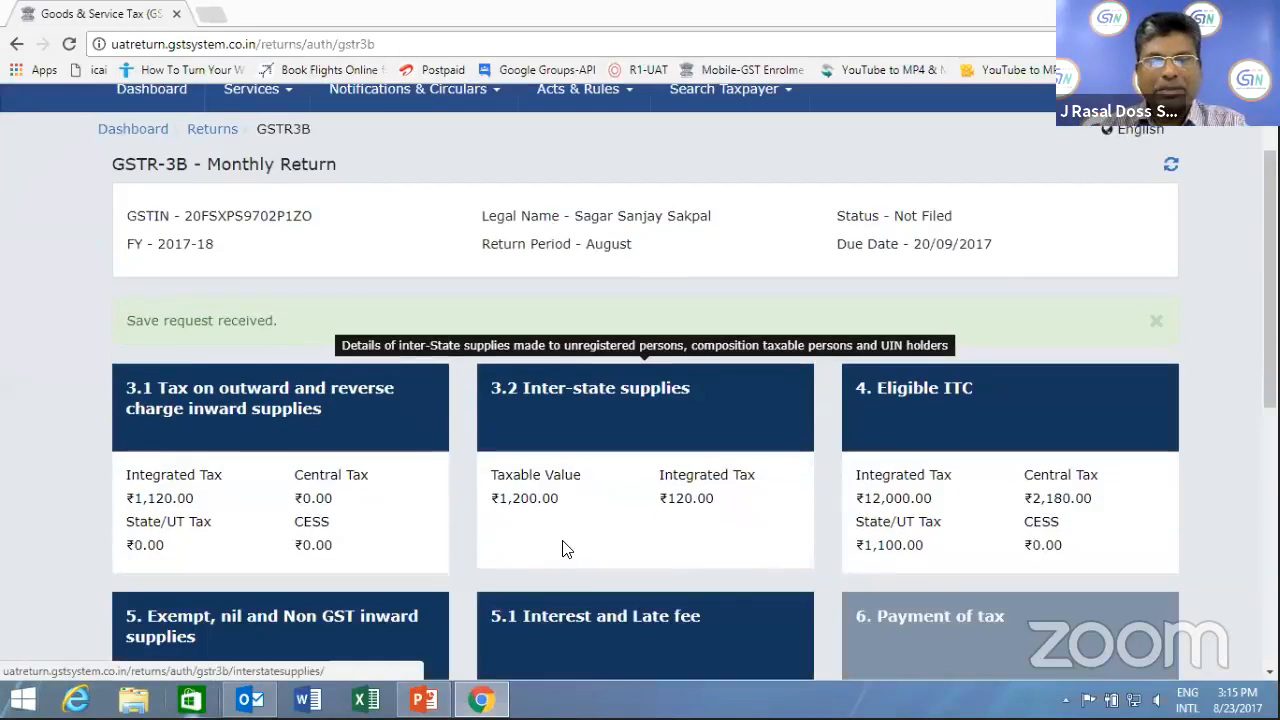
{"action": "scroll", "coordinate": [562, 548], "scroll_direction": "down", "scroll_amount": 3}
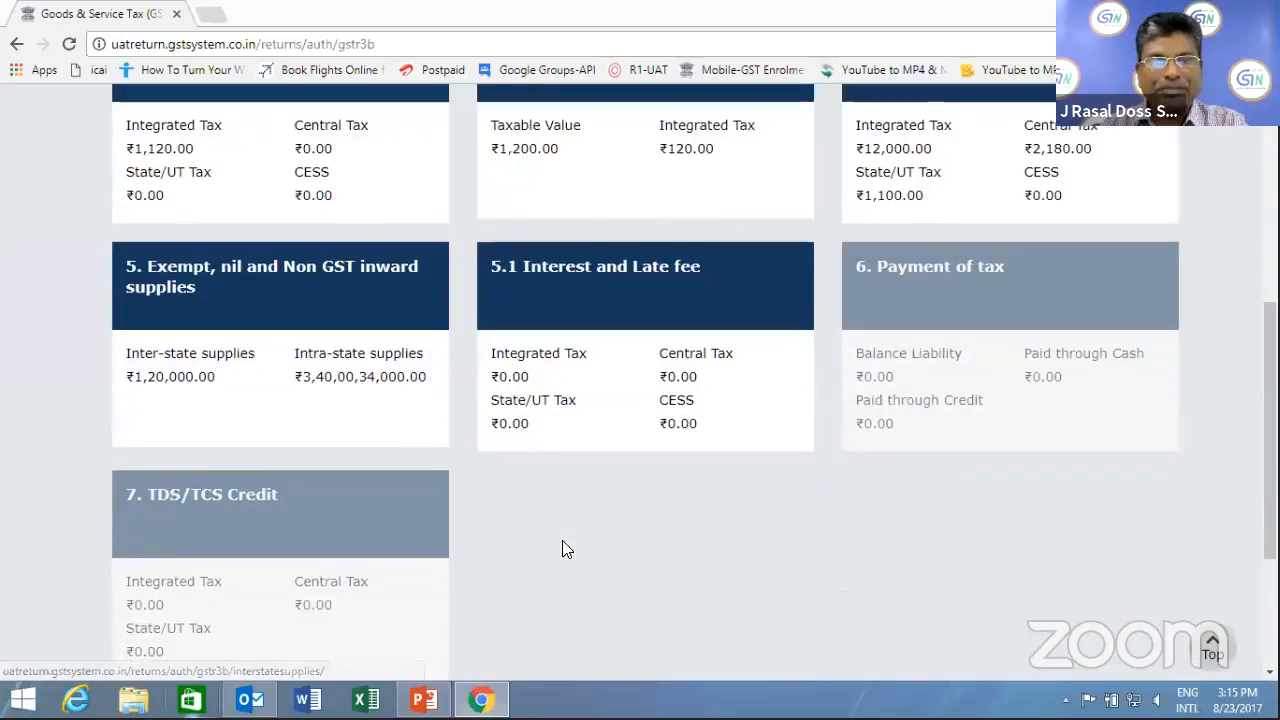
{"action": "left_click", "coordinate": [578, 276]}
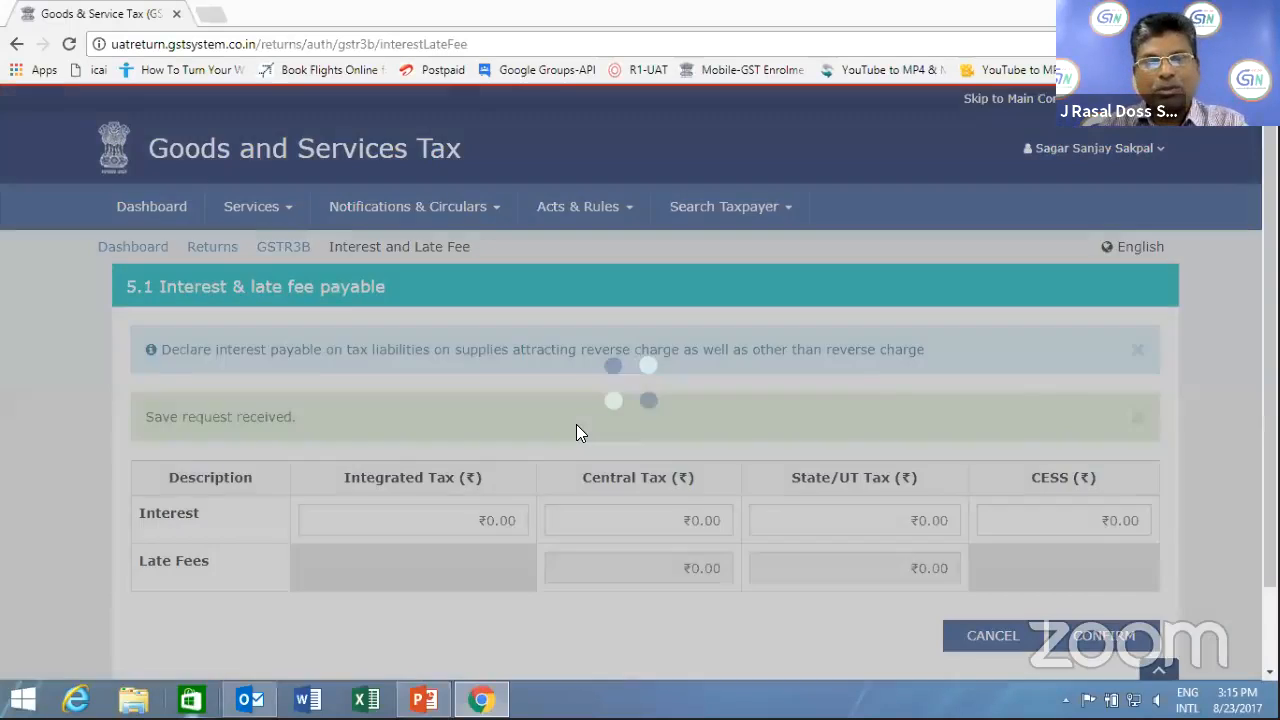
{"action": "scroll", "coordinate": [550, 440], "scroll_direction": "down", "scroll_amount": 1}
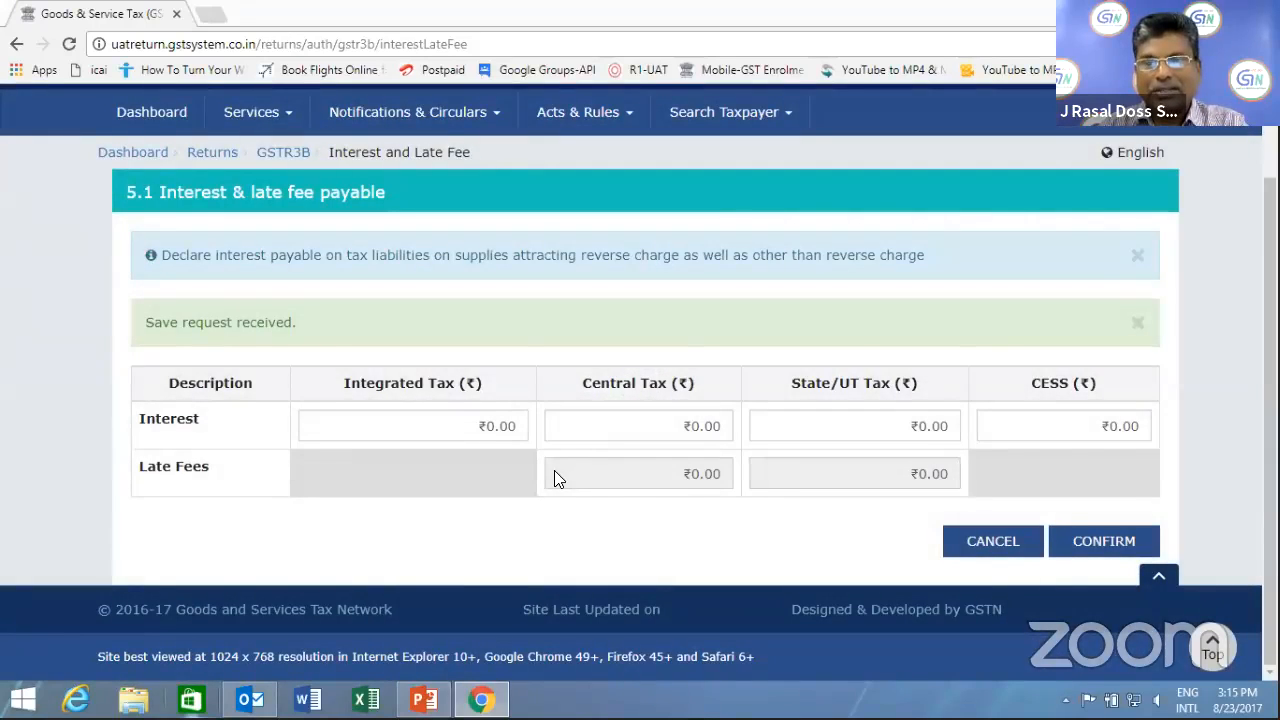
{"action": "left_click", "coordinate": [951, 534]}
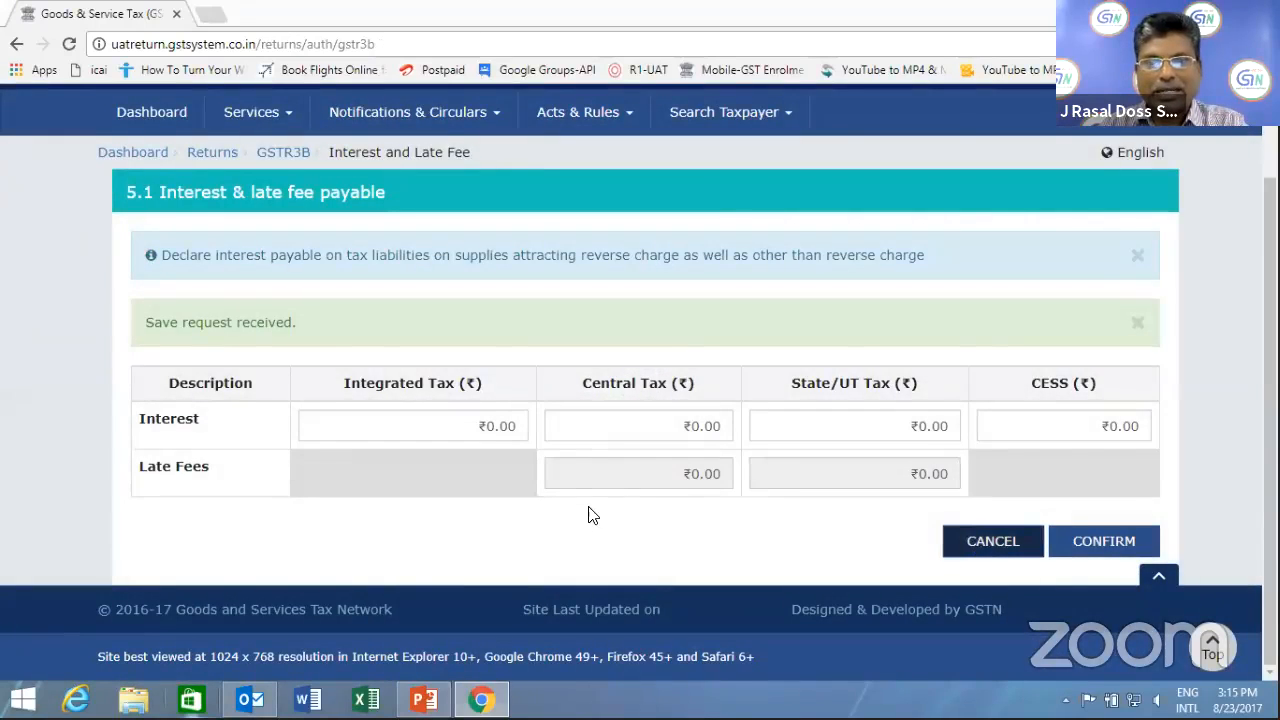
Reopen section 5.1 Interest and Late fee and confirm it without entering any amounts
{"action": "scroll", "coordinate": [616, 490], "scroll_direction": "up", "scroll_amount": 3}
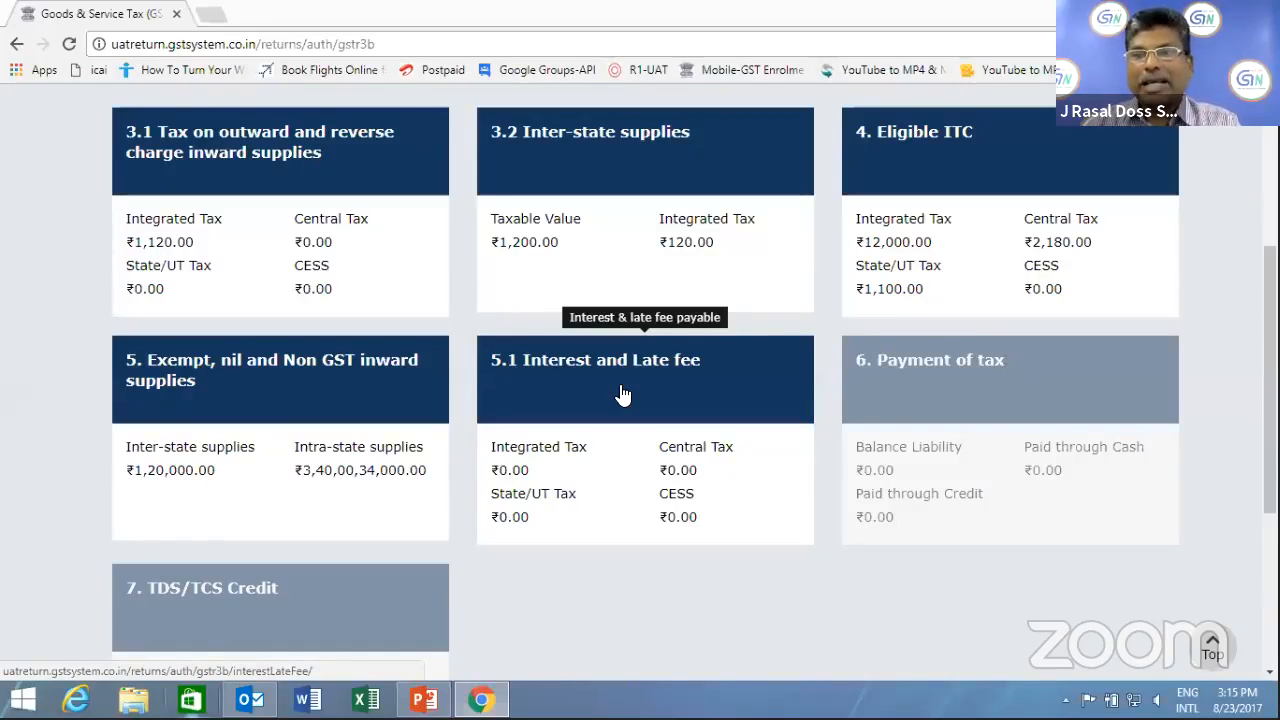
{"action": "scroll", "coordinate": [704, 380], "scroll_direction": "down", "scroll_amount": 3}
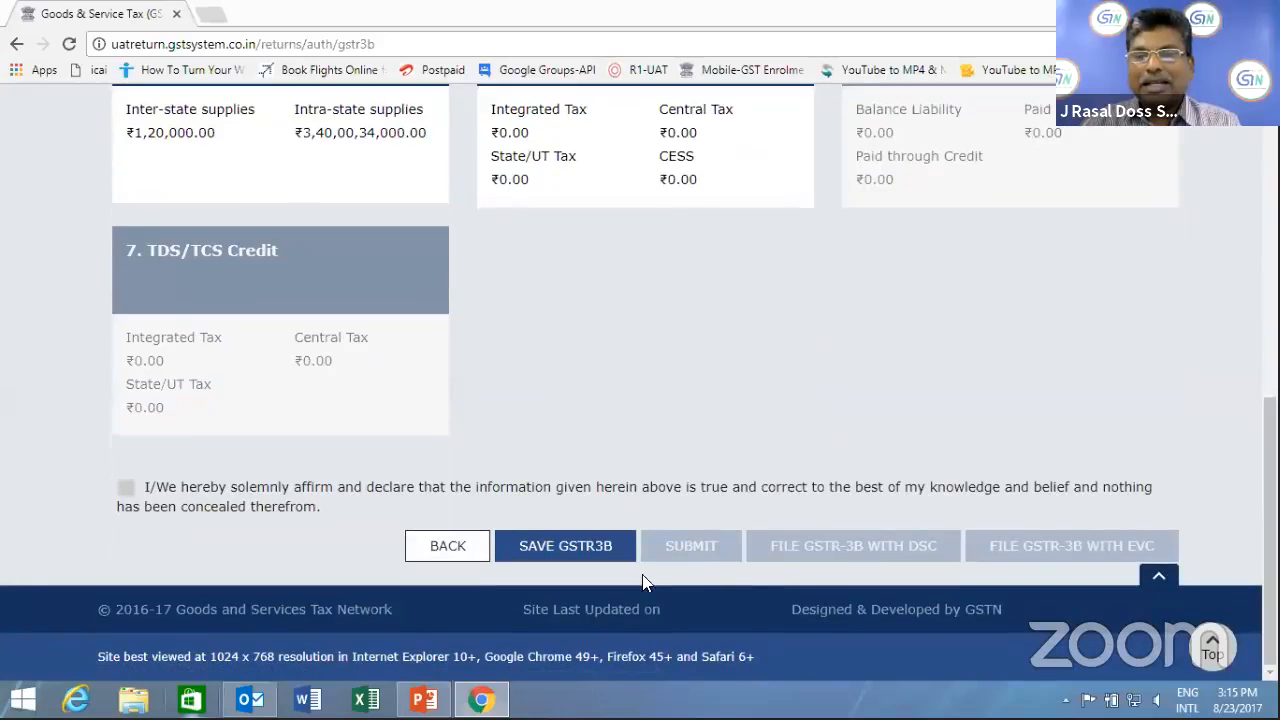
{"action": "scroll", "coordinate": [671, 391], "scroll_direction": "up", "scroll_amount": 5}
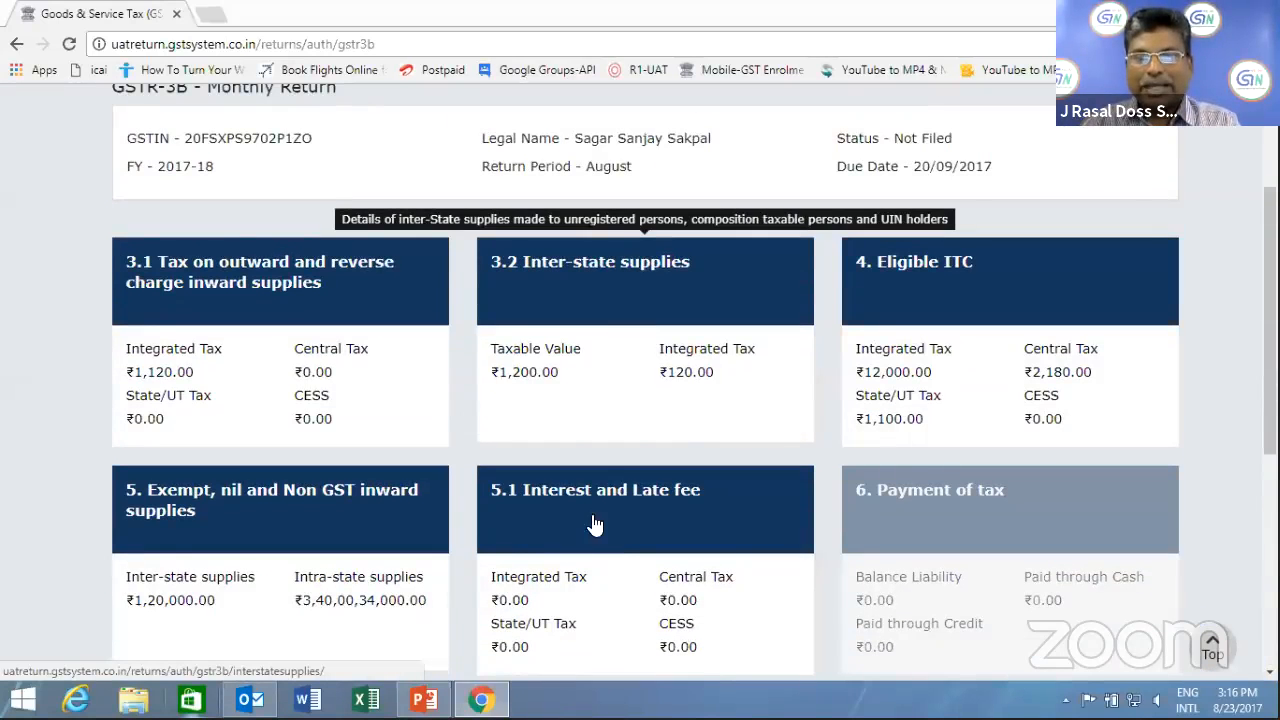
{"action": "left_click", "coordinate": [570, 586]}
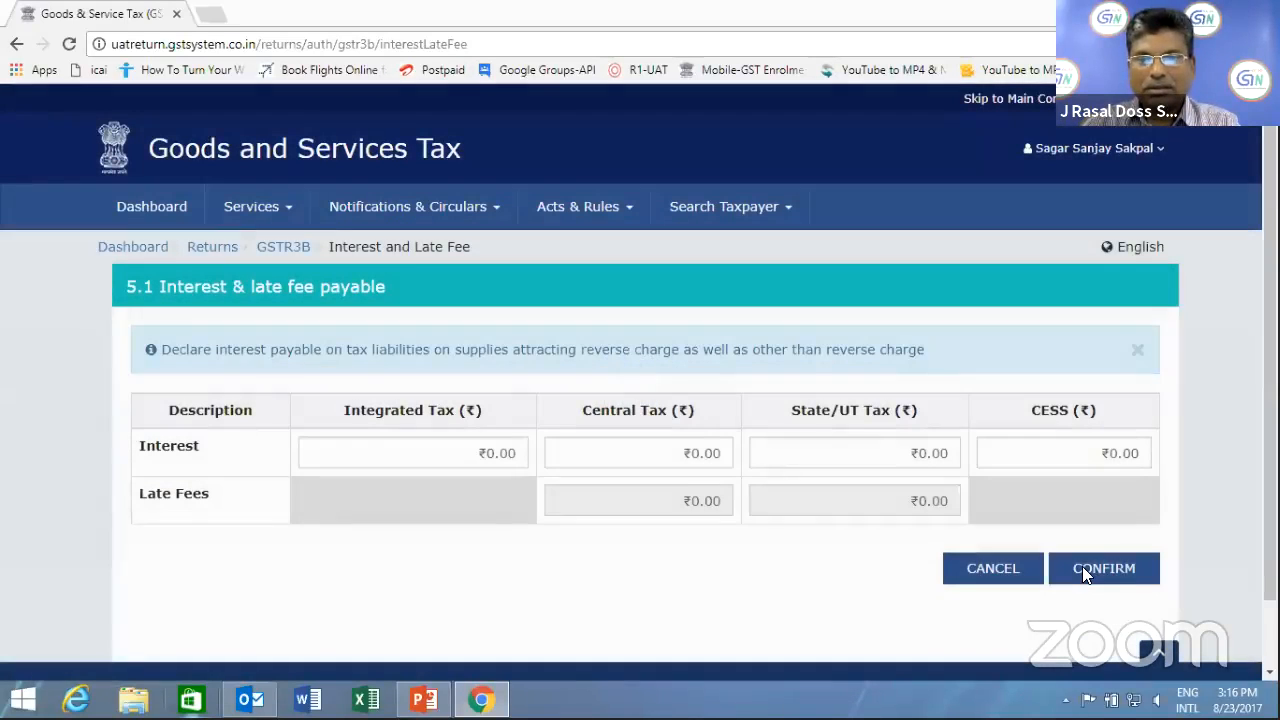
{"action": "left_click", "coordinate": [1084, 570]}
Save the GSTR-3B return after confirming the interest and late fee section
{"action": "scroll", "coordinate": [700, 590], "scroll_direction": "down", "scroll_amount": 5}
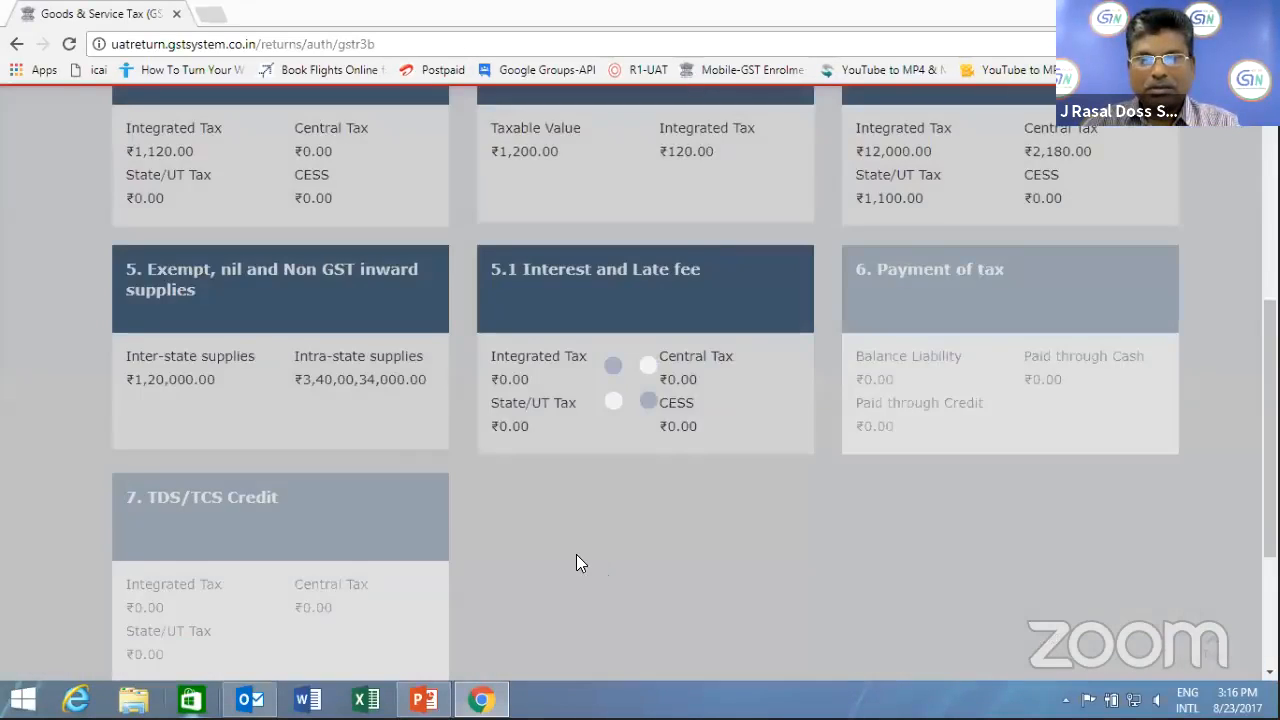
{"action": "scroll", "coordinate": [577, 552], "scroll_direction": "down", "scroll_amount": 3}
{"action": "left_click", "coordinate": [574, 548]}
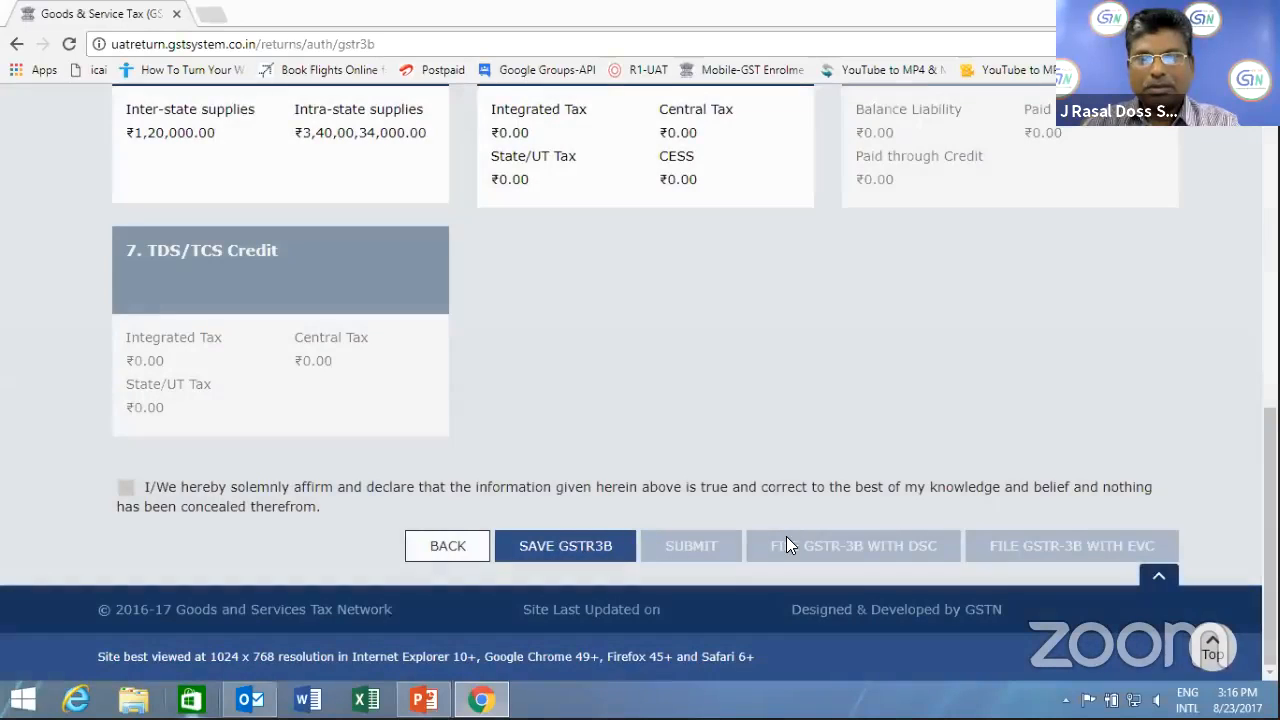
Review the section summaries of the monthly return and save the GSTR-3B once more
{"action": "scroll", "coordinate": [656, 437], "scroll_direction": "down", "scroll_amount": 10}
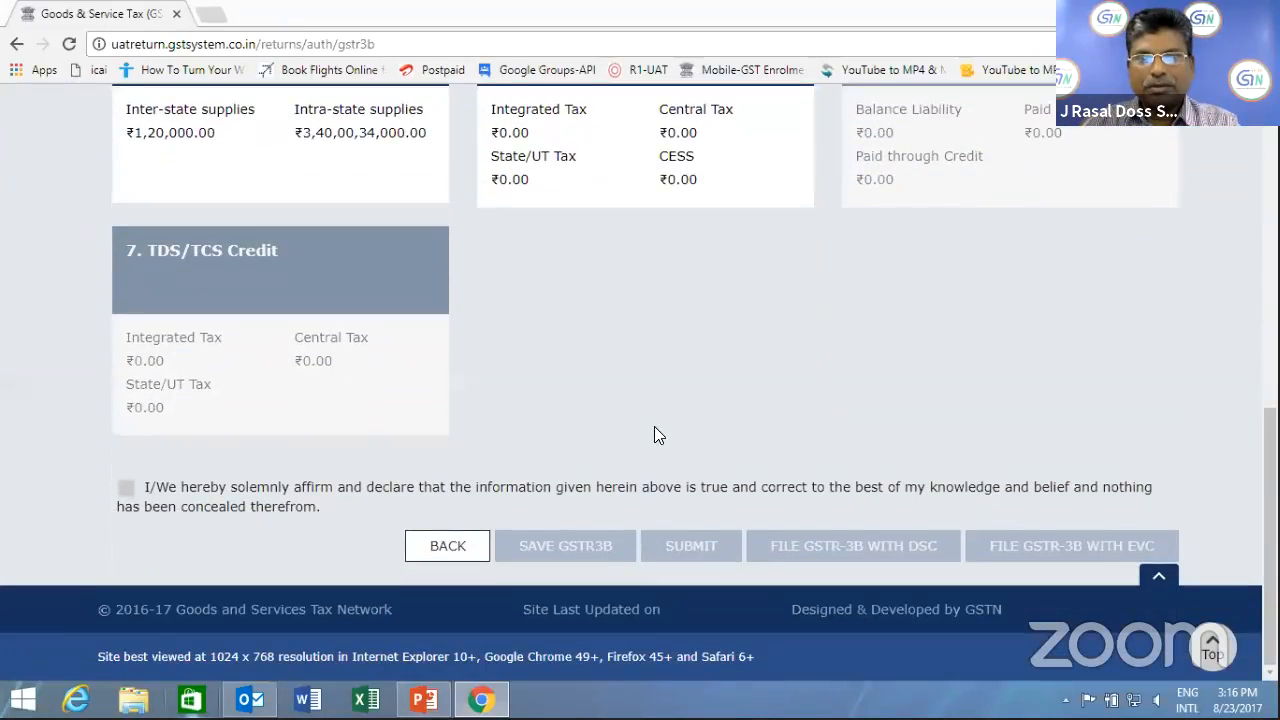
{"action": "scroll", "coordinate": [640, 445], "scroll_direction": "down", "scroll_amount": 10}
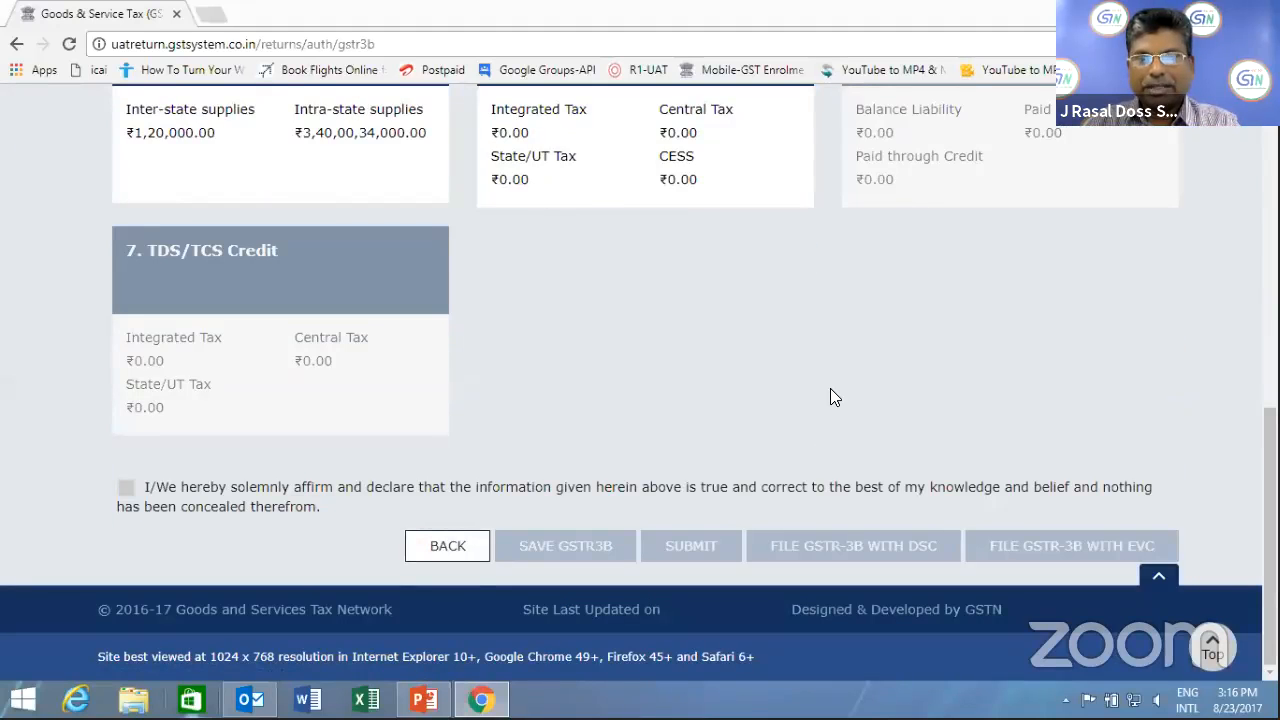
{"action": "scroll", "coordinate": [842, 424], "scroll_direction": "down", "scroll_amount": 2}
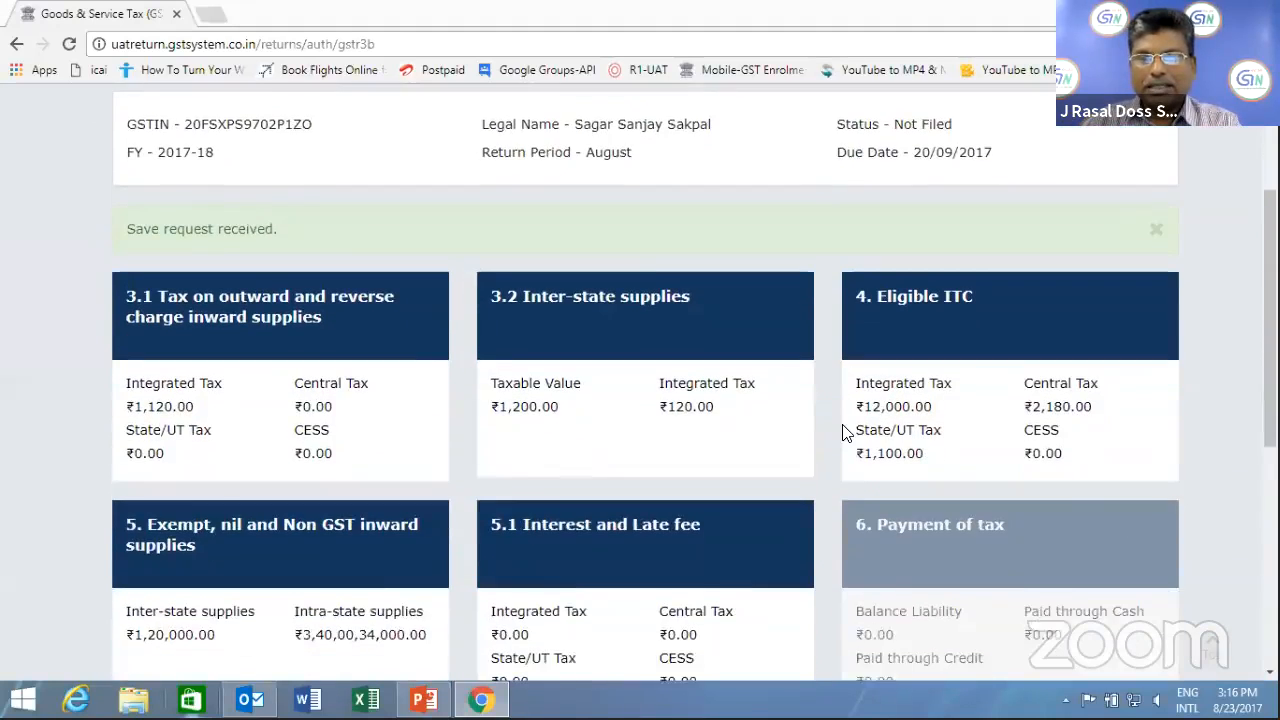
{"action": "scroll", "coordinate": [409, 380], "scroll_direction": "down", "scroll_amount": 2}
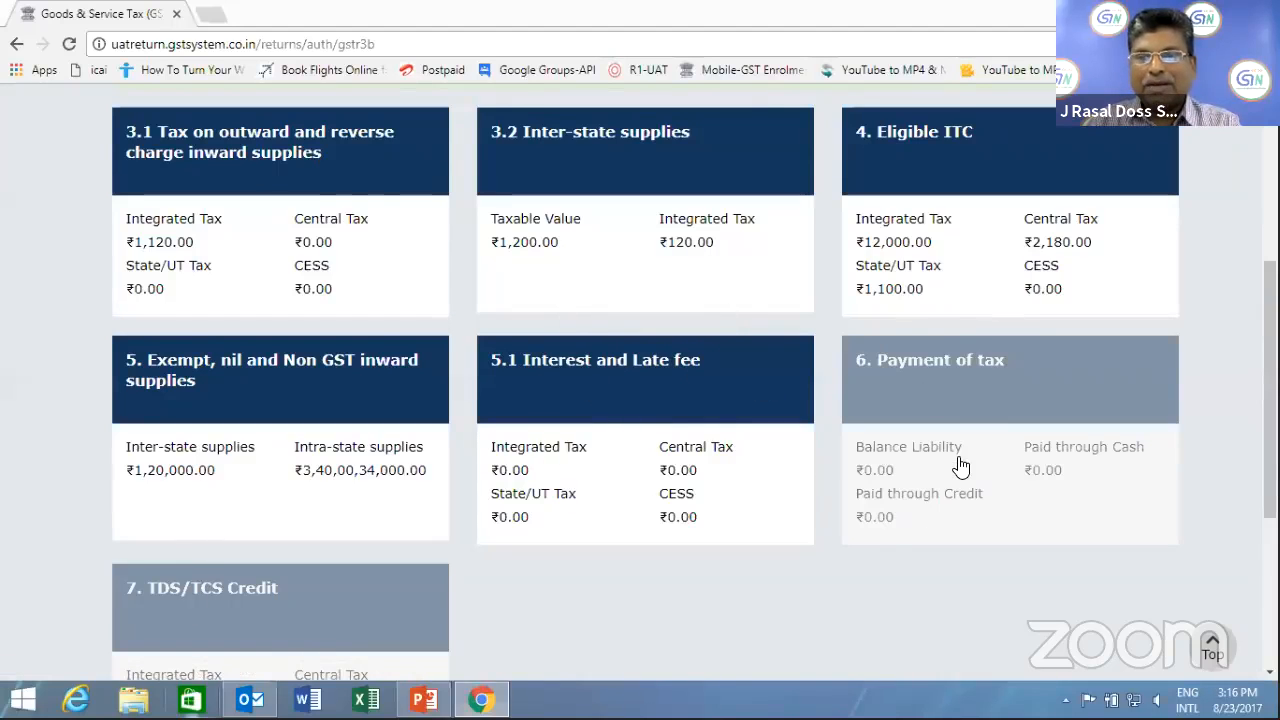
{"action": "scroll", "coordinate": [955, 441], "scroll_direction": "down", "scroll_amount": 3}
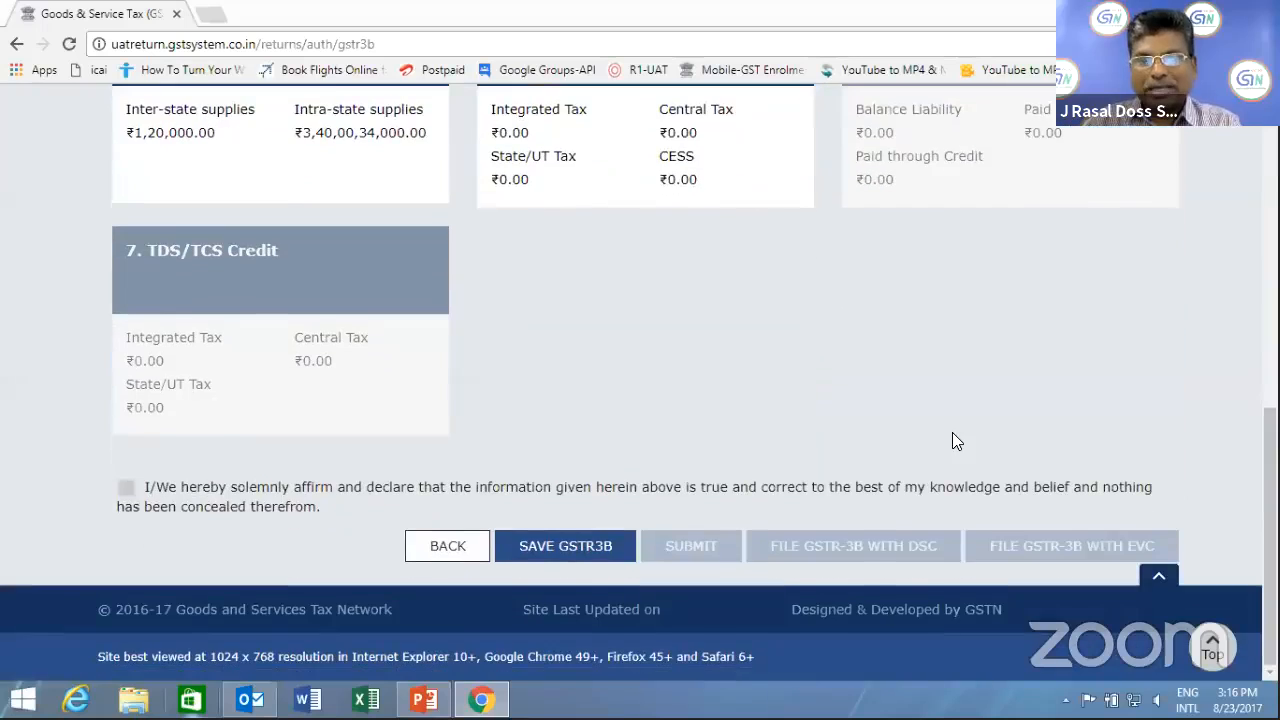
{"action": "left_click", "coordinate": [548, 548]}
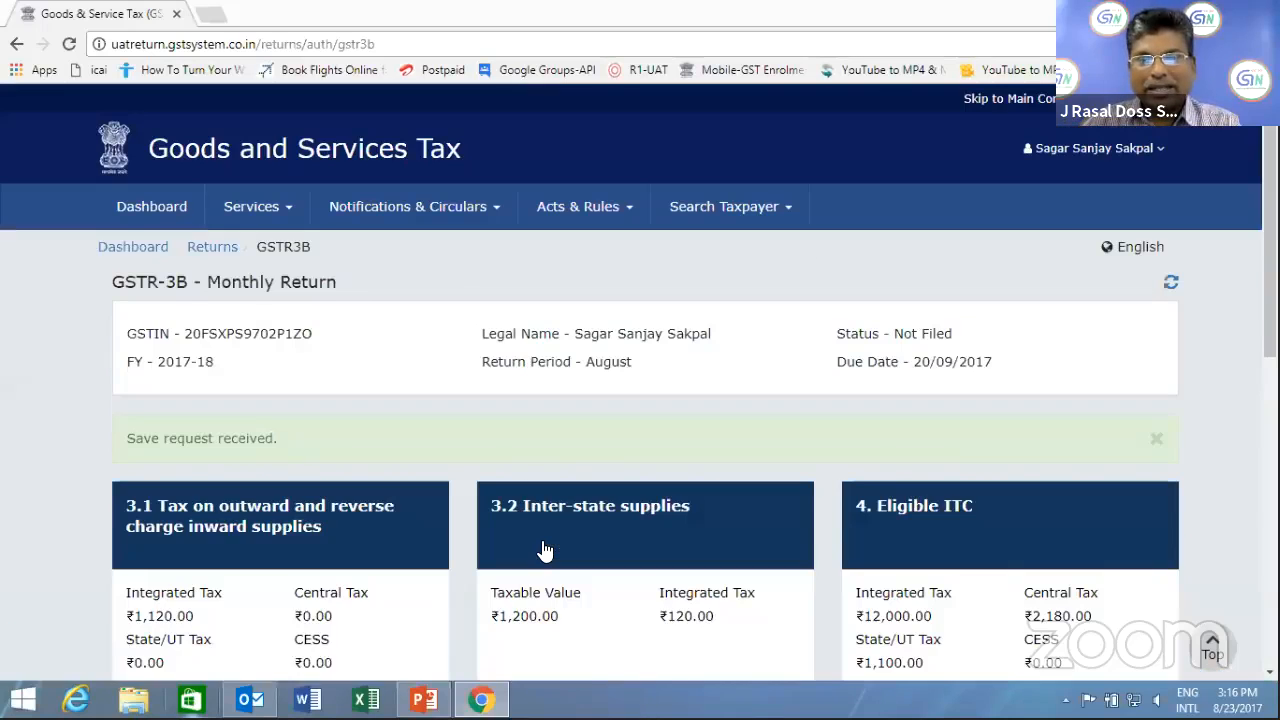
{"action": "scroll", "coordinate": [544, 550], "scroll_direction": "down", "scroll_amount": 7}
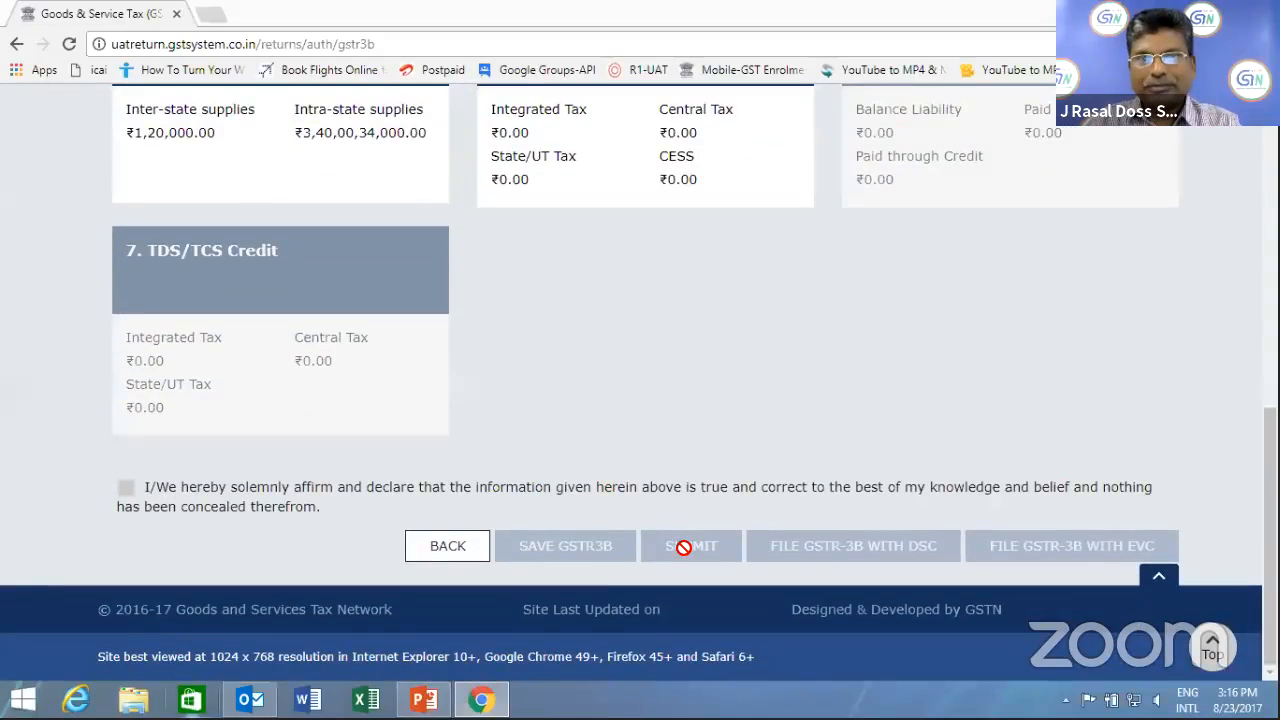
{"action": "scroll", "coordinate": [551, 366], "scroll_direction": "up", "scroll_amount": 7}
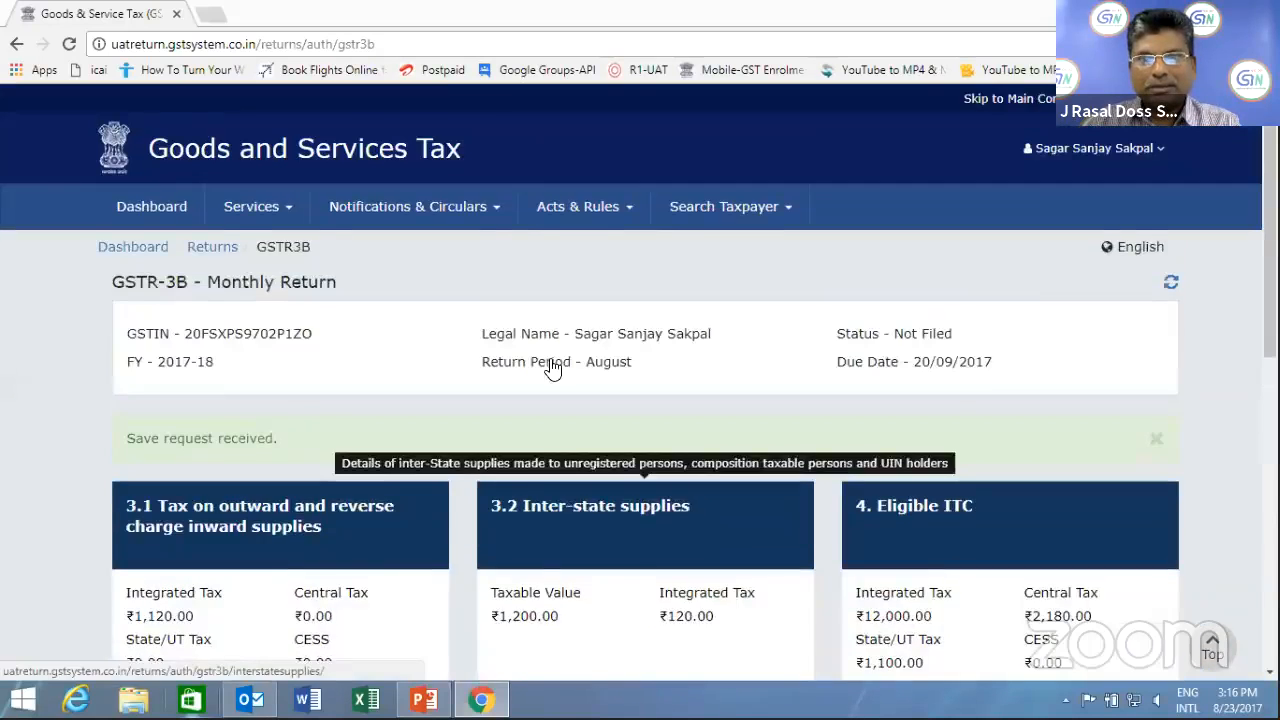
{"action": "scroll", "coordinate": [550, 367], "scroll_direction": "down", "scroll_amount": 6}
{"action": "scroll", "coordinate": [550, 367], "scroll_direction": "down", "scroll_amount": 2}
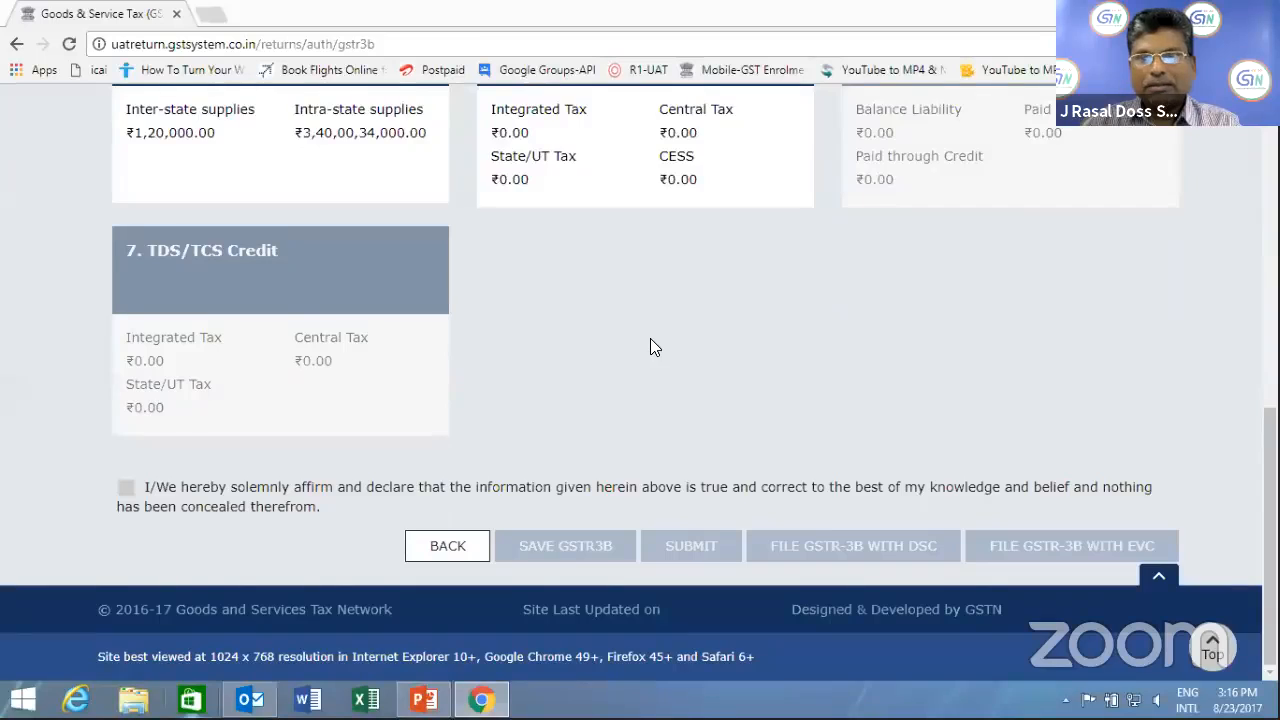
Check the section totals of the August GSTR-3B return and save the return again
{"action": "left_click", "coordinate": [1212, 648]}
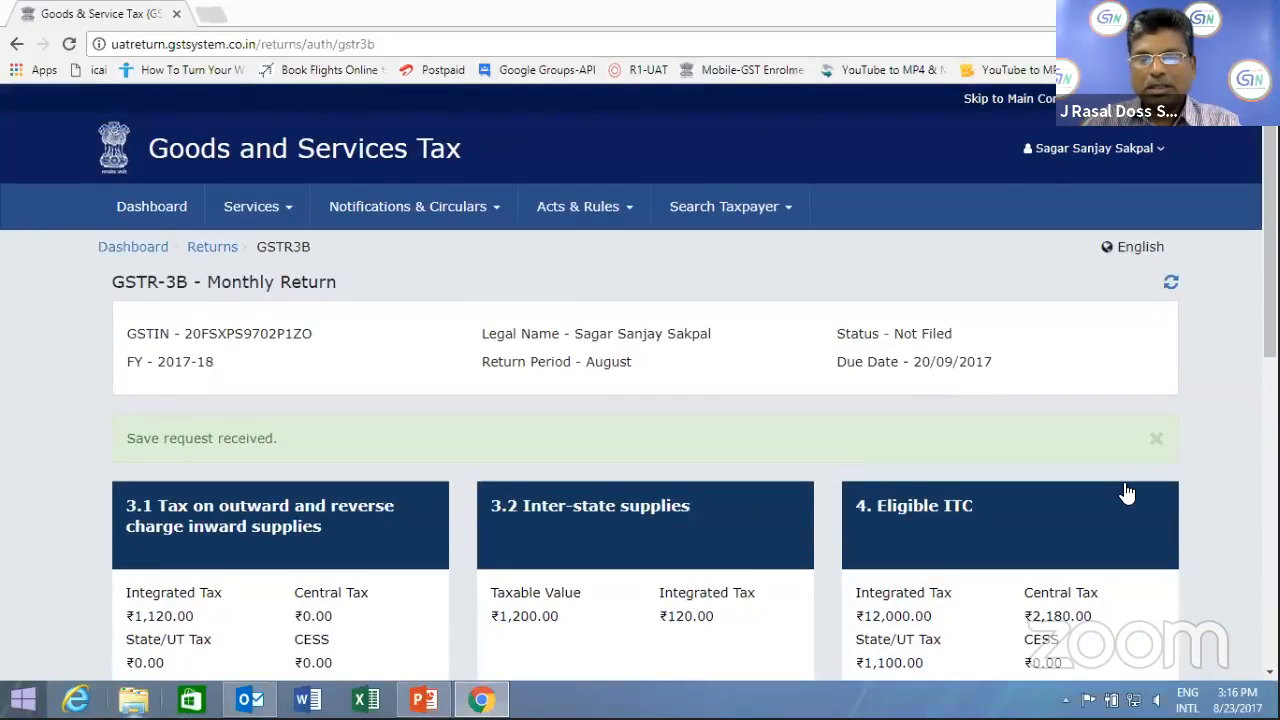
{"action": "scroll", "coordinate": [1124, 484], "scroll_direction": "down", "scroll_amount": 5}
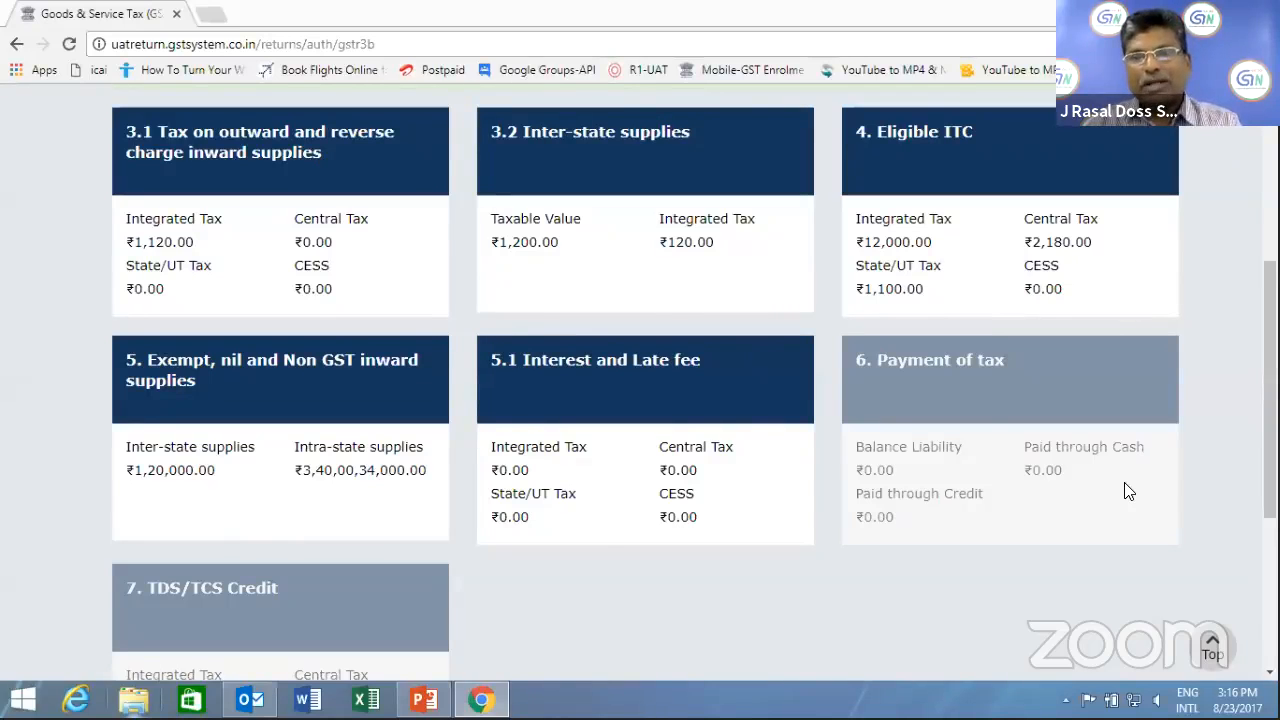
{"action": "scroll", "coordinate": [880, 495], "scroll_direction": "down", "scroll_amount": 3}
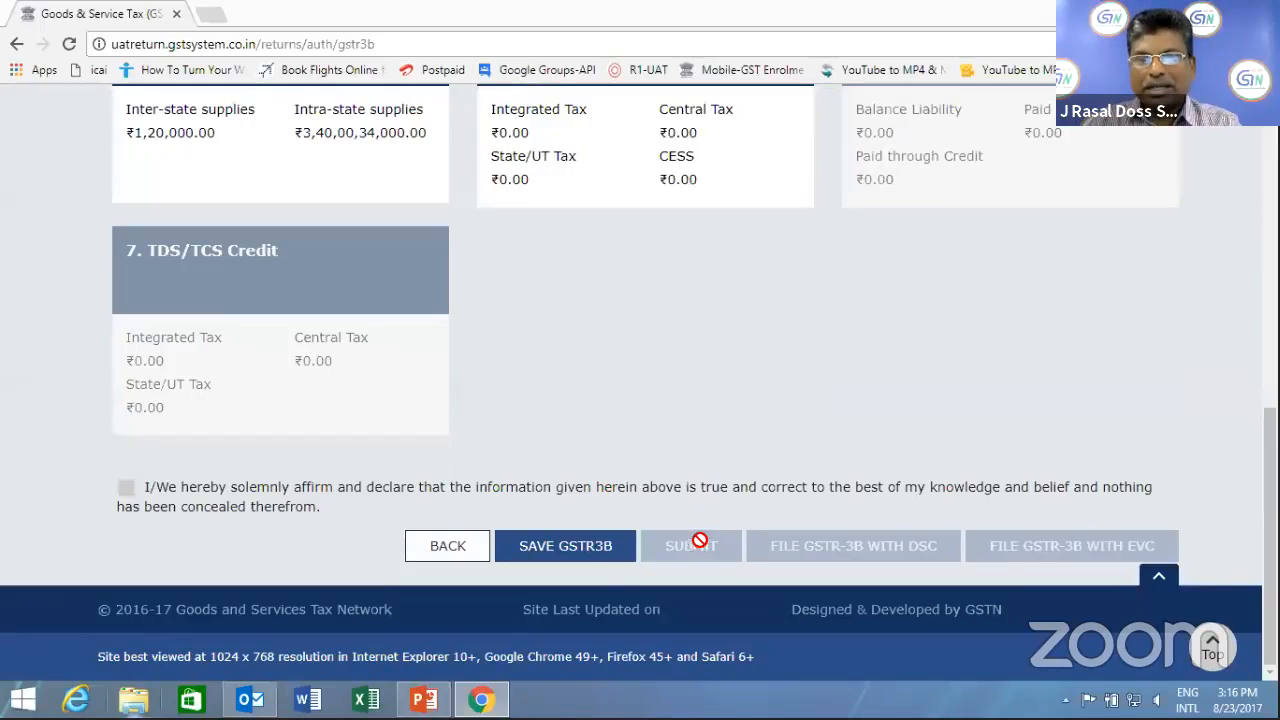
{"action": "left_click", "coordinate": [592, 545]}
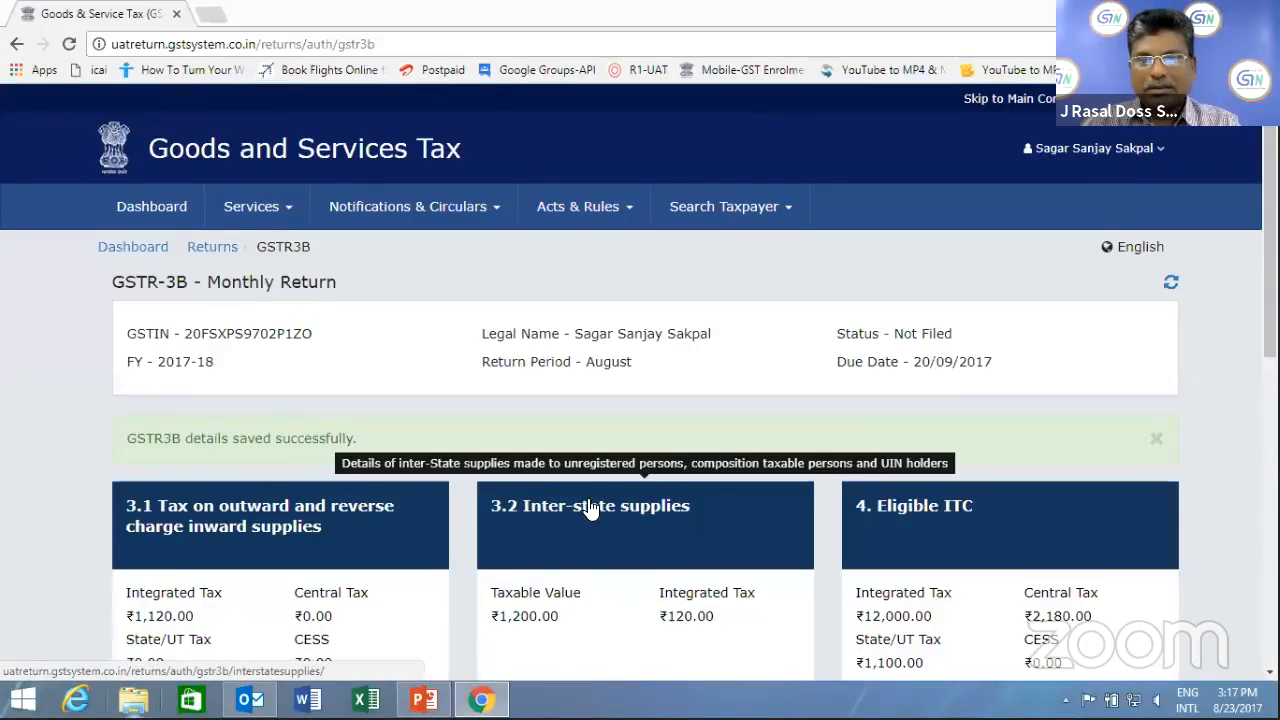
Try to submit the saved GSTR-3B return for August 2017-18
{"action": "scroll", "coordinate": [587, 528], "scroll_direction": "down", "scroll_amount": 1}
{"action": "scroll", "coordinate": [587, 530], "scroll_direction": "down", "scroll_amount": 1}
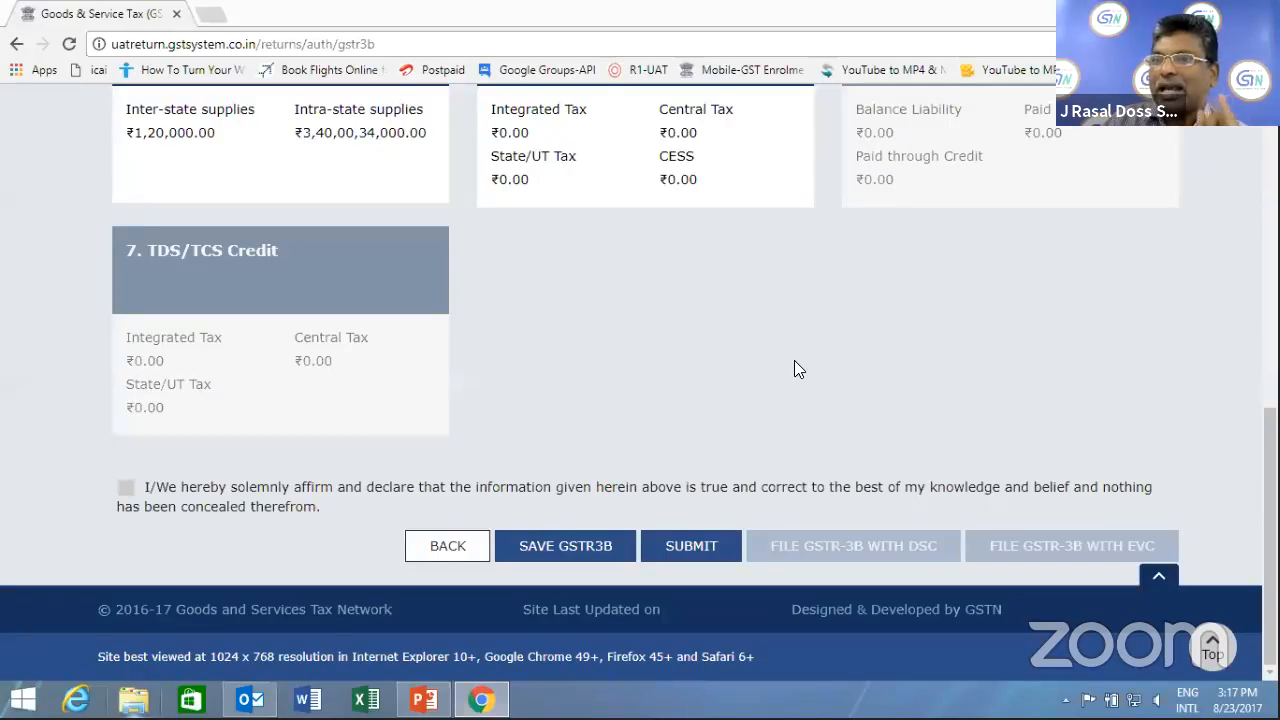
{"action": "left_click", "coordinate": [689, 552]}
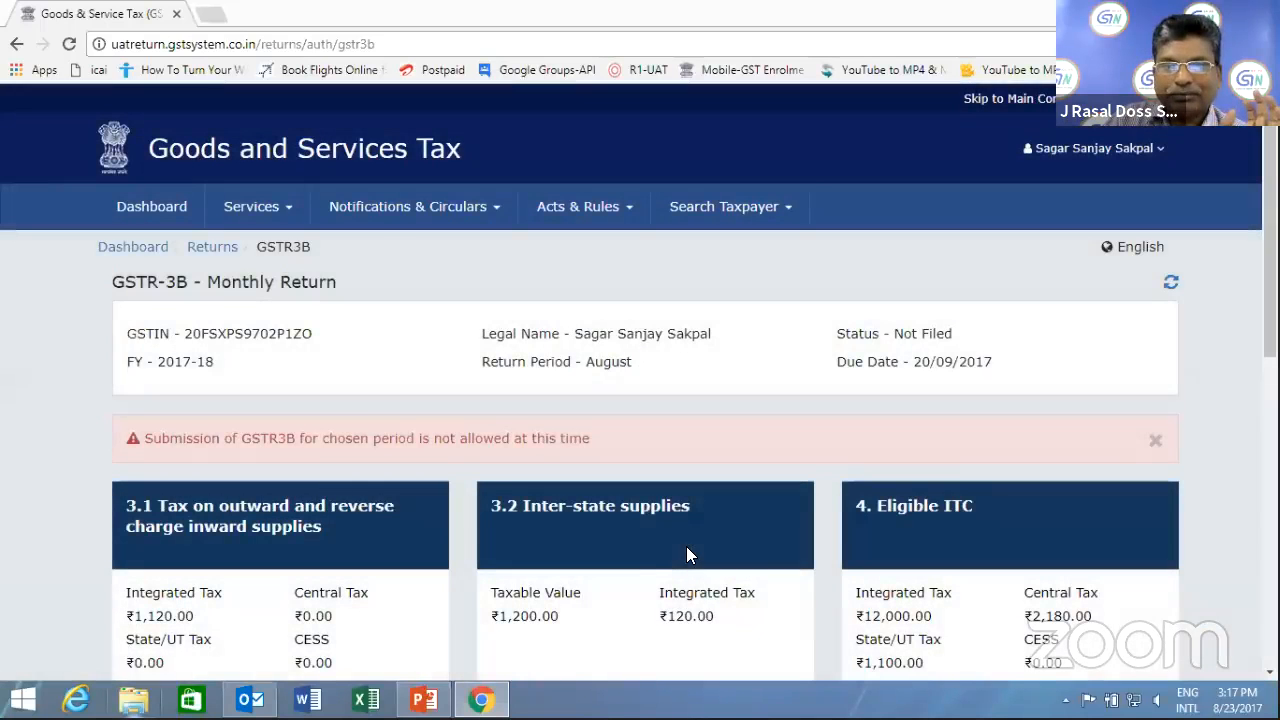
Examine the August return's status, section summaries and filing options after the submission attempt
{"action": "scroll", "coordinate": [645, 571], "scroll_direction": "down", "scroll_amount": 5}
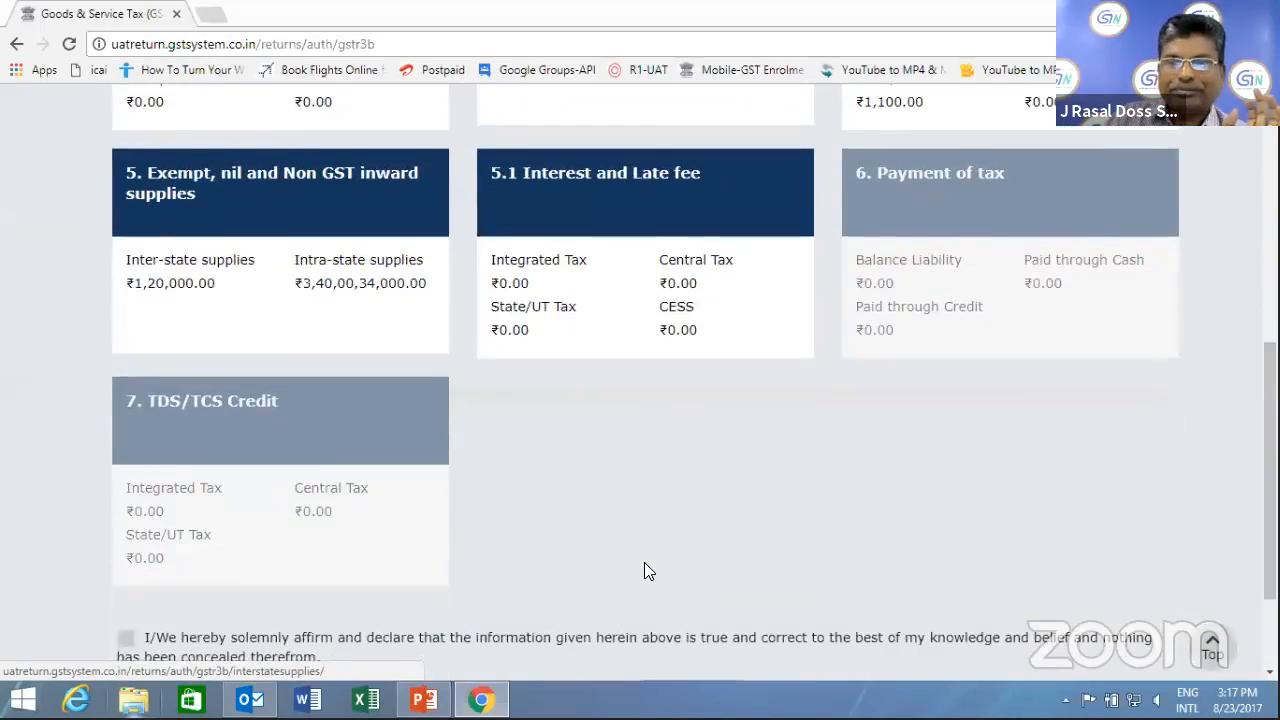
{"action": "scroll", "coordinate": [645, 571], "scroll_direction": "up", "scroll_amount": 5}
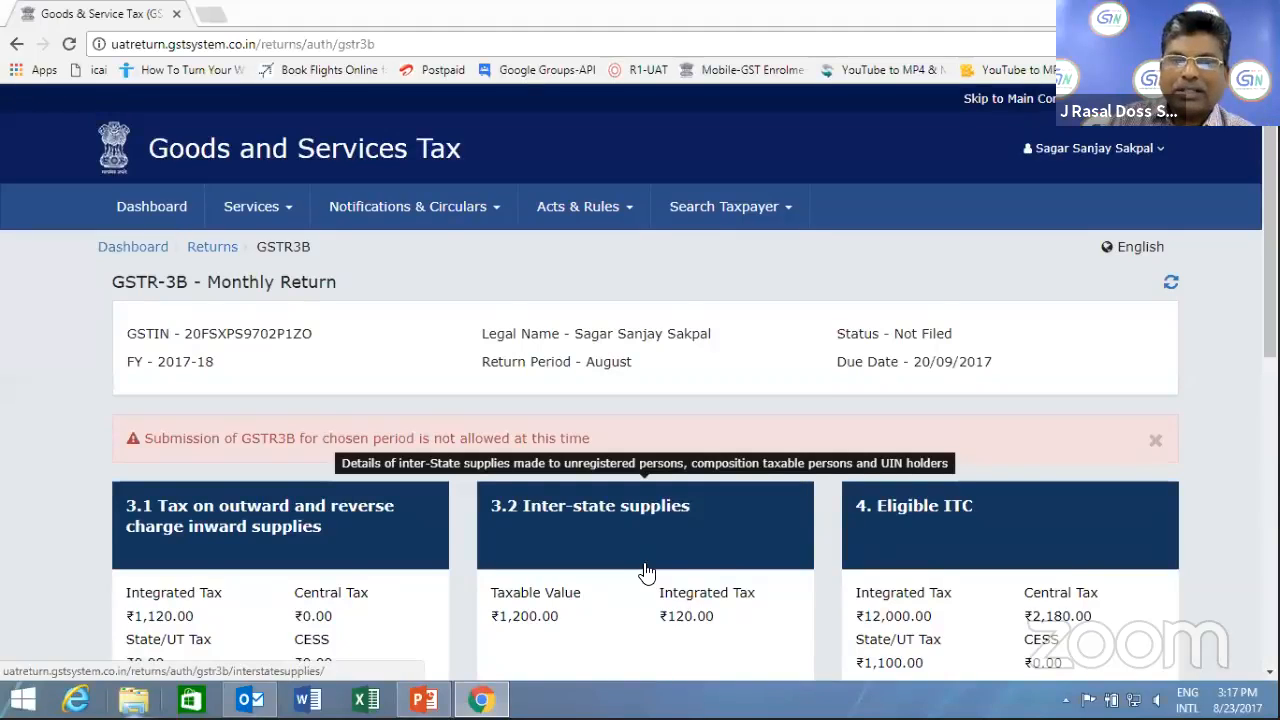
{"action": "scroll", "coordinate": [645, 571], "scroll_direction": "down", "scroll_amount": 1}
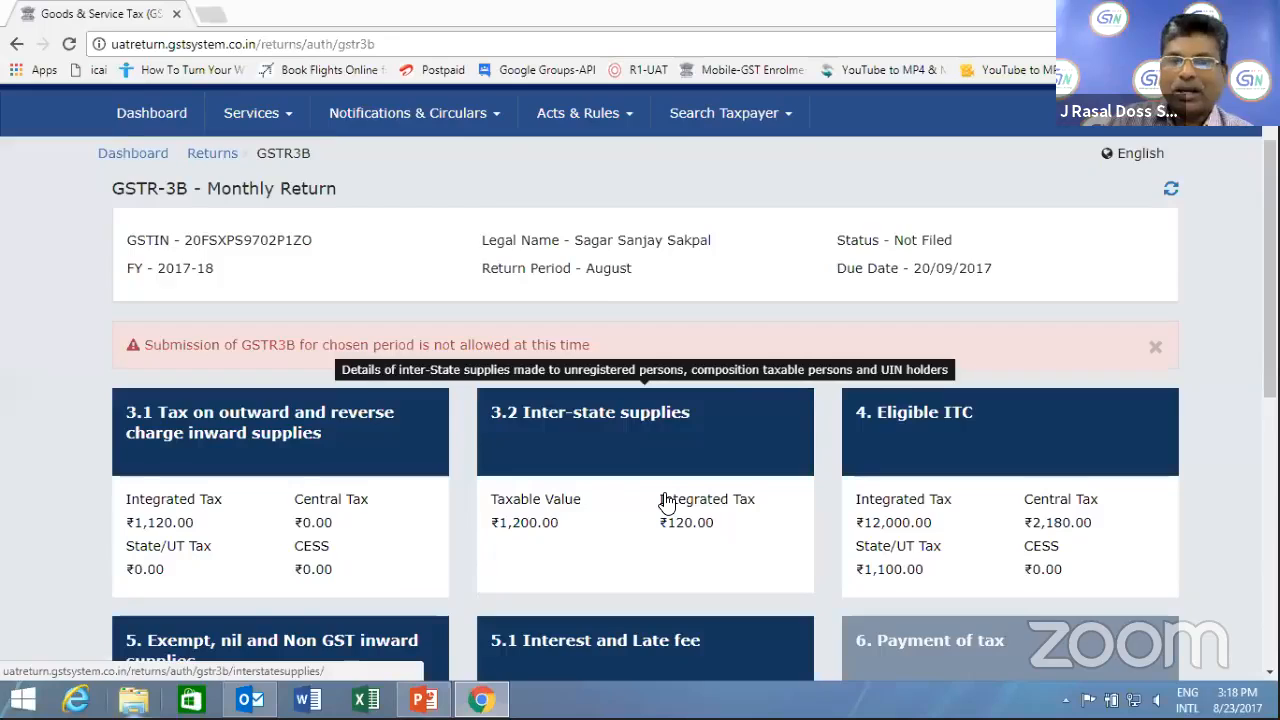
{"action": "scroll", "coordinate": [666, 502], "scroll_direction": "down", "scroll_amount": 2}
{"action": "scroll", "coordinate": [667, 502], "scroll_direction": "up", "scroll_amount": 4}
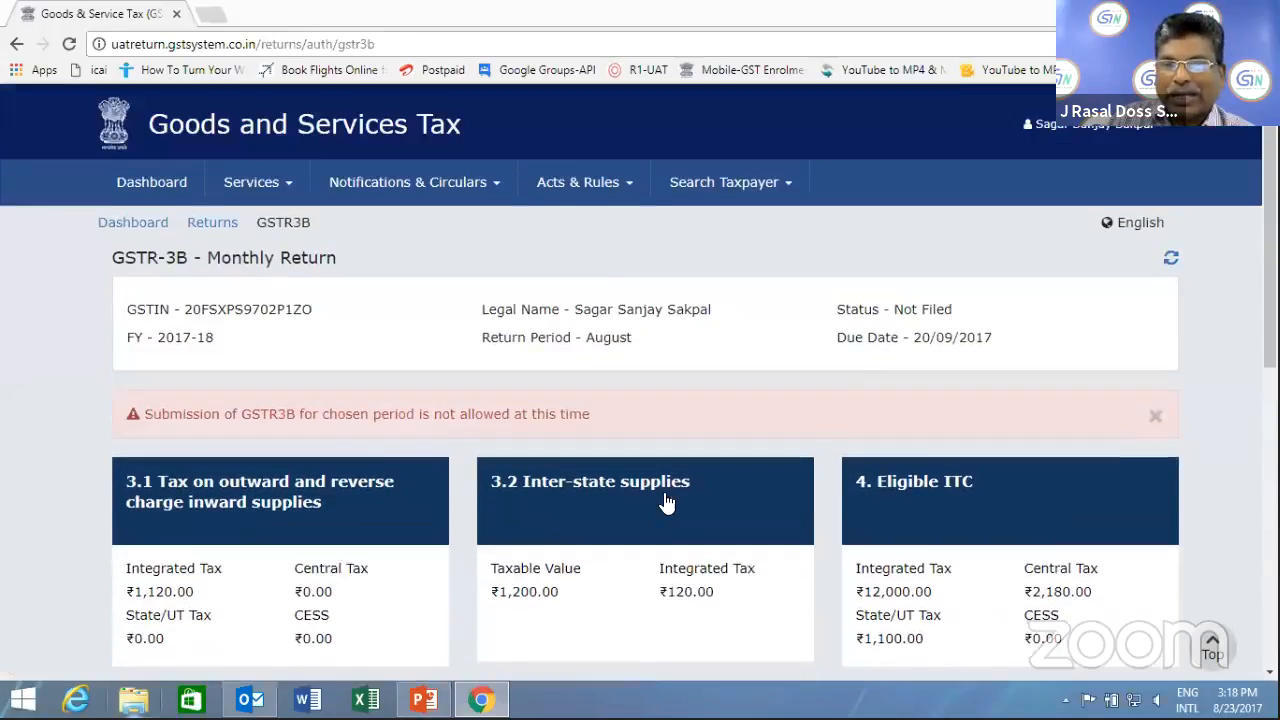
{"action": "scroll", "coordinate": [667, 502], "scroll_direction": "down", "scroll_amount": 5}
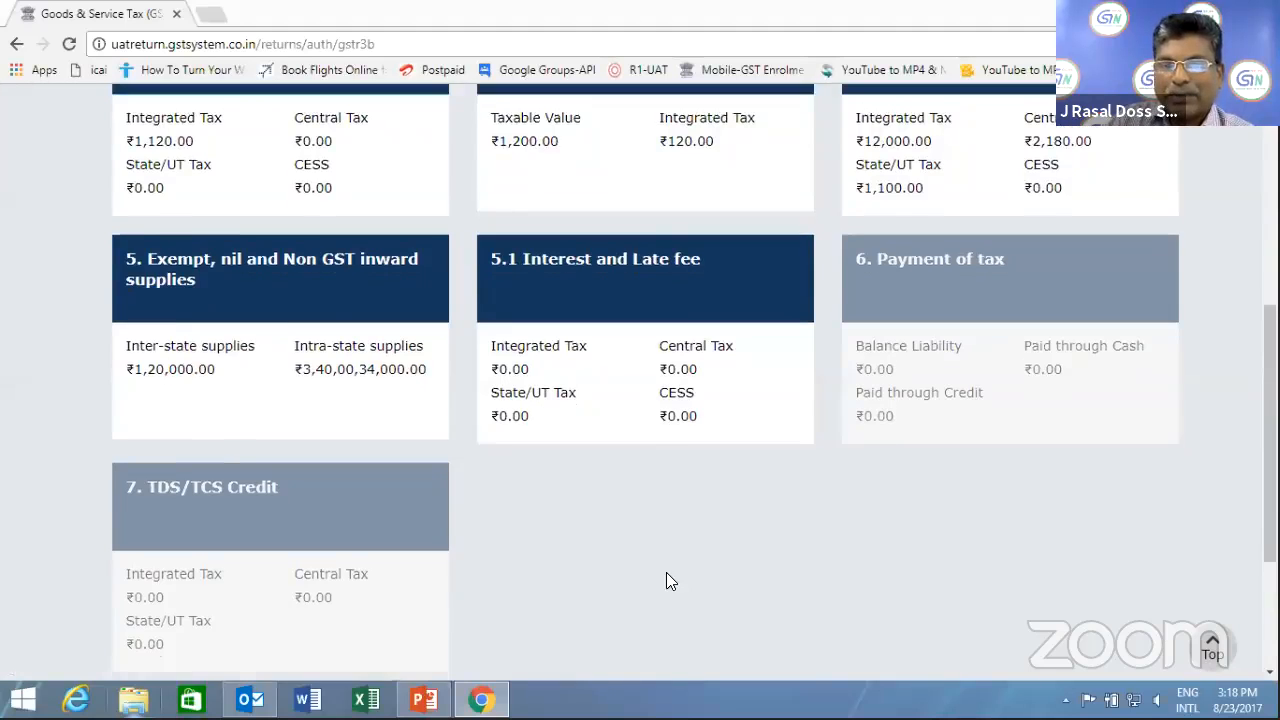
{"action": "scroll", "coordinate": [680, 565], "scroll_direction": "down", "scroll_amount": 3}
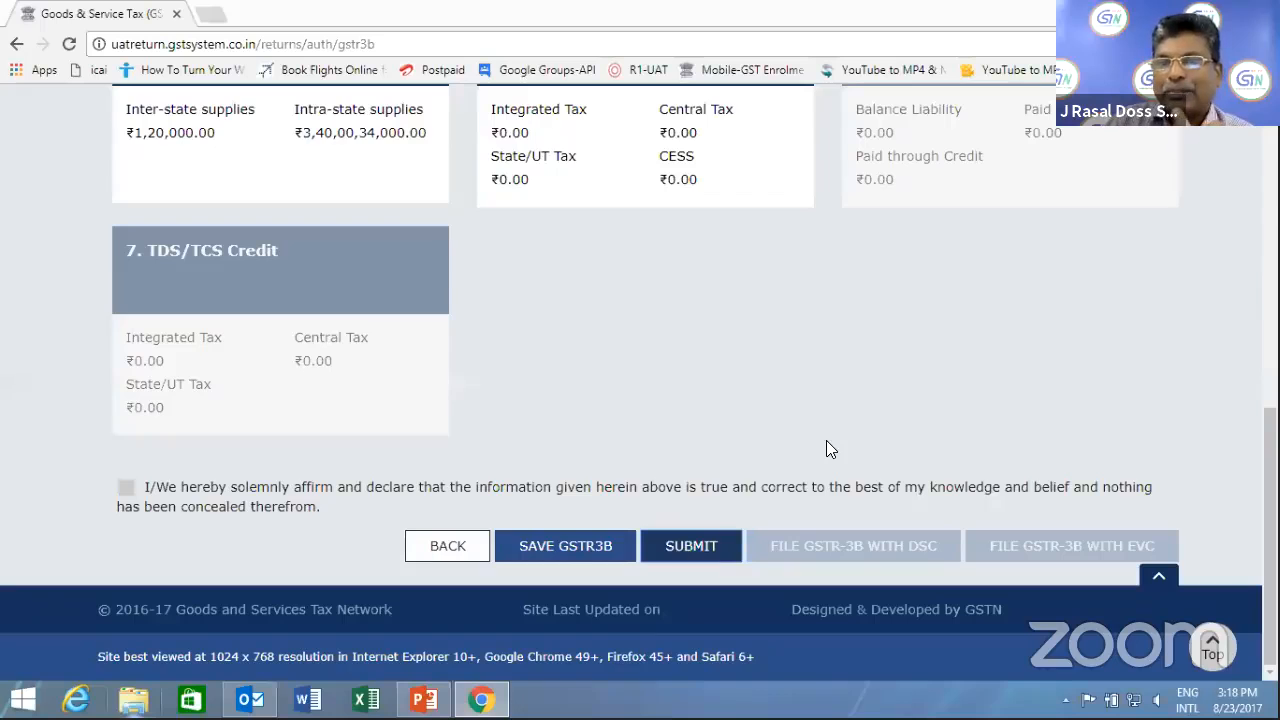
{"action": "scroll", "coordinate": [826, 445], "scroll_direction": "up", "scroll_amount": 3}
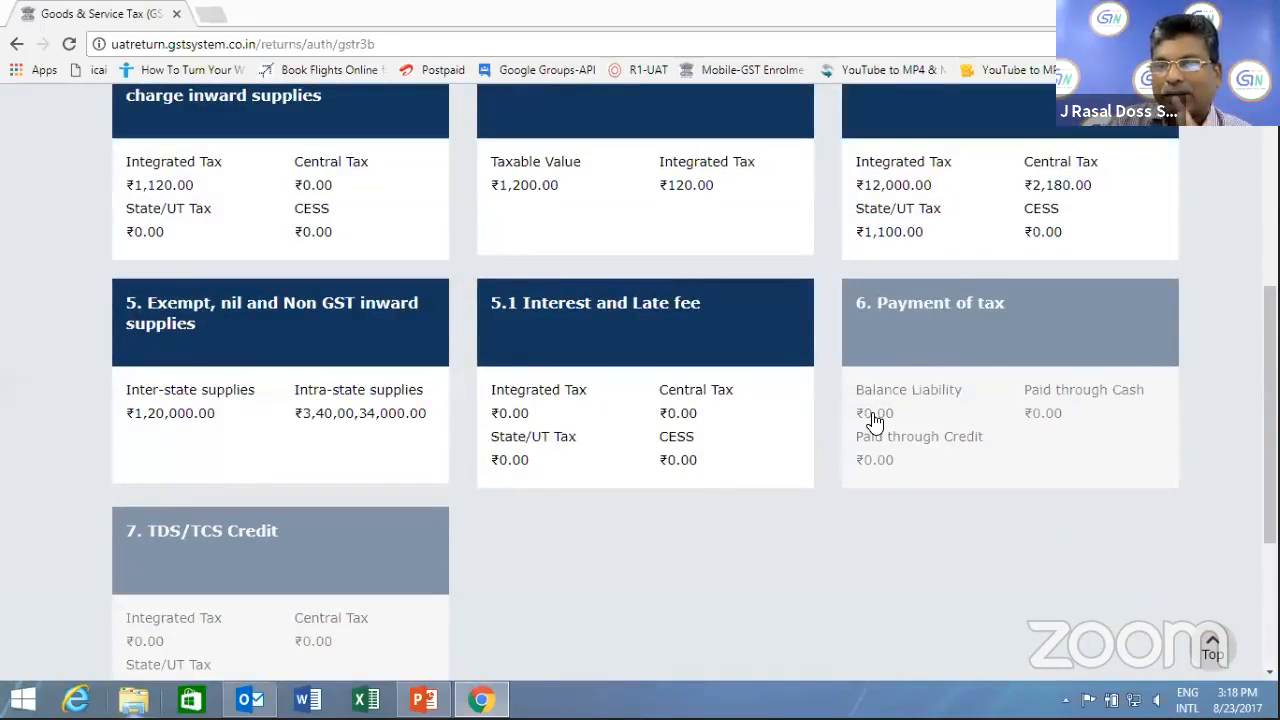
{"action": "scroll", "coordinate": [786, 490], "scroll_direction": "up", "scroll_amount": 4}
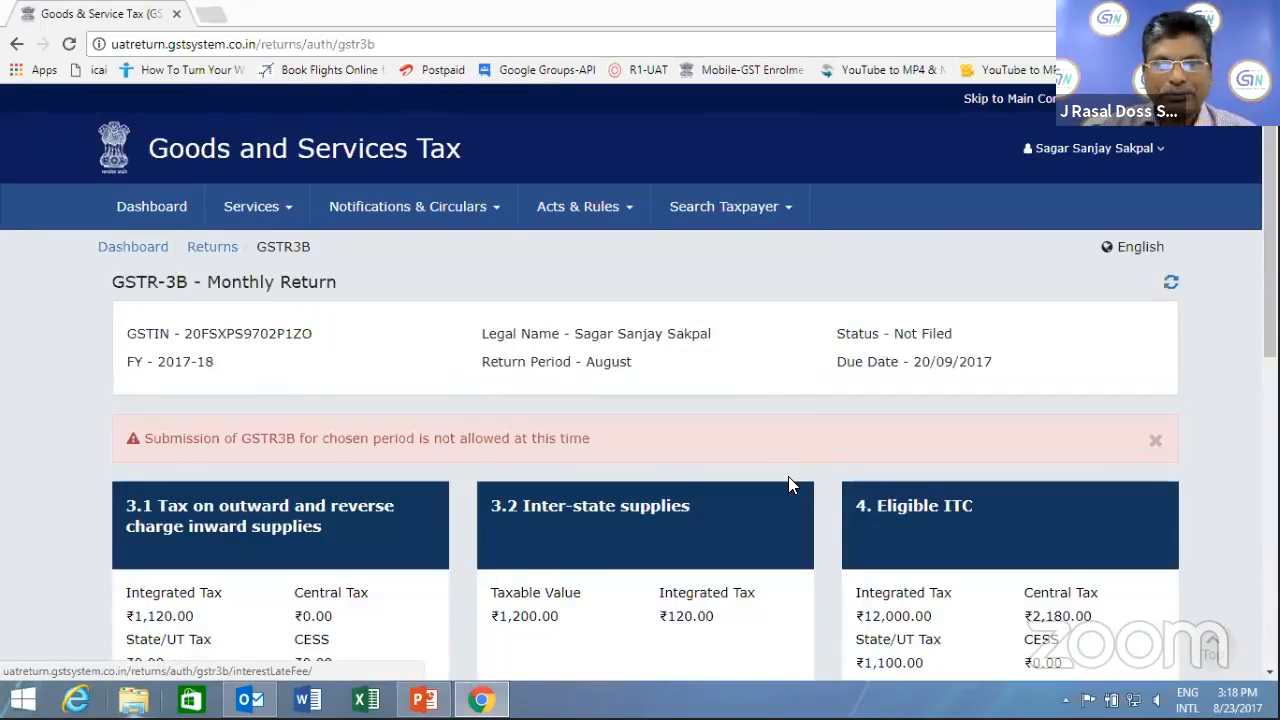
Go to the returns dashboard and search for the financial year 2017-18 returns of the July filing period
{"action": "mouse_move", "coordinate": [245, 208]}
{"action": "mouse_move", "coordinate": [250, 250]}
{"action": "mouse_move", "coordinate": [329, 257]}
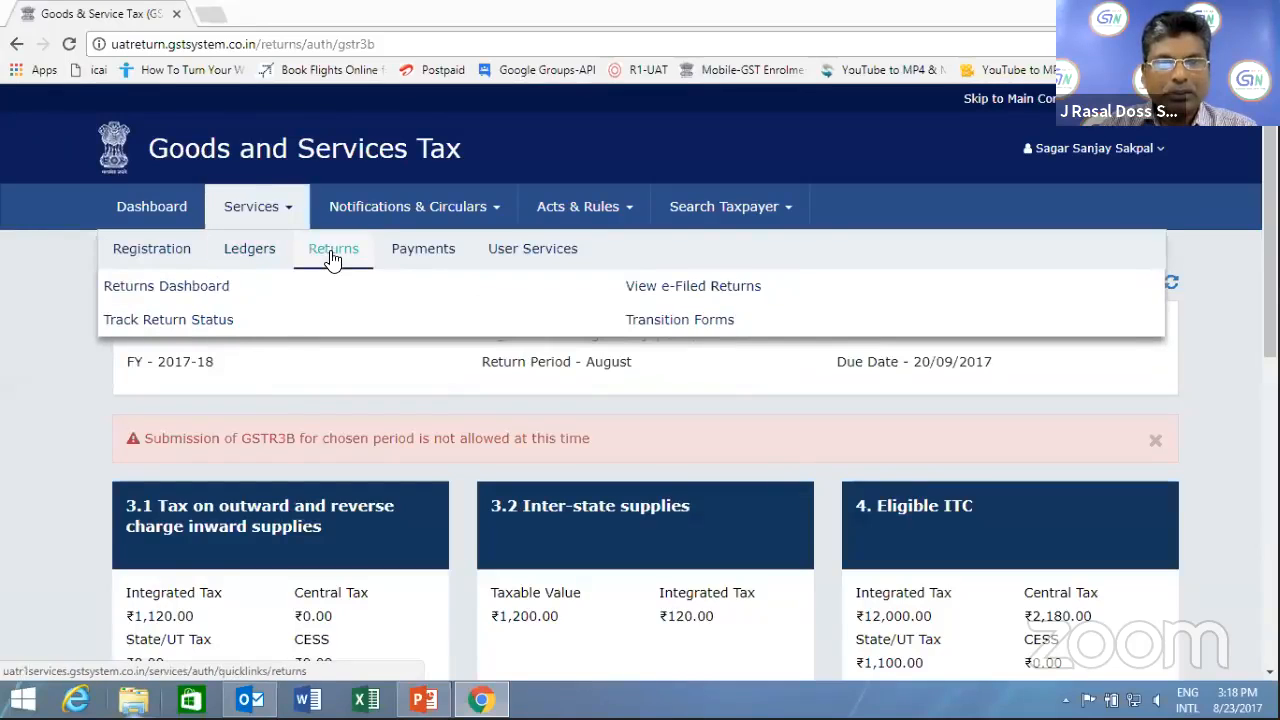
{"action": "left_click", "coordinate": [185, 283]}
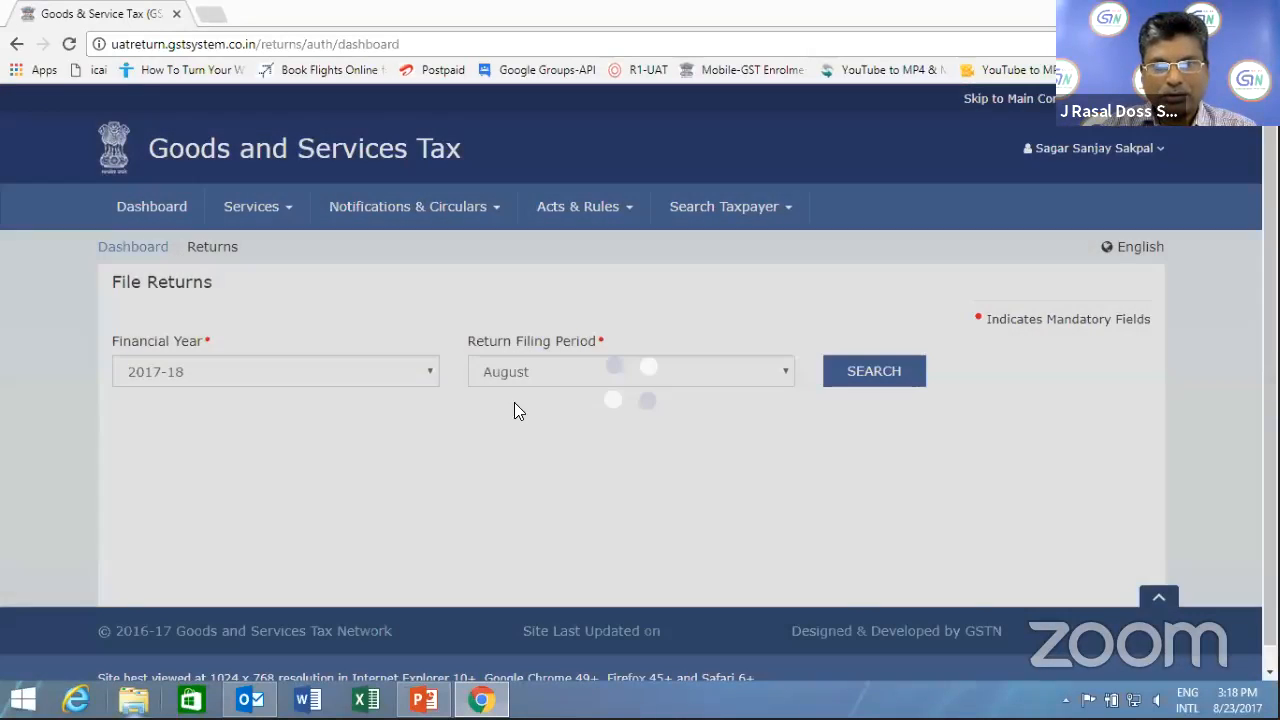
{"action": "left_click", "coordinate": [520, 374]}
{"action": "left_click", "coordinate": [520, 396]}
{"action": "left_click", "coordinate": [853, 374]}
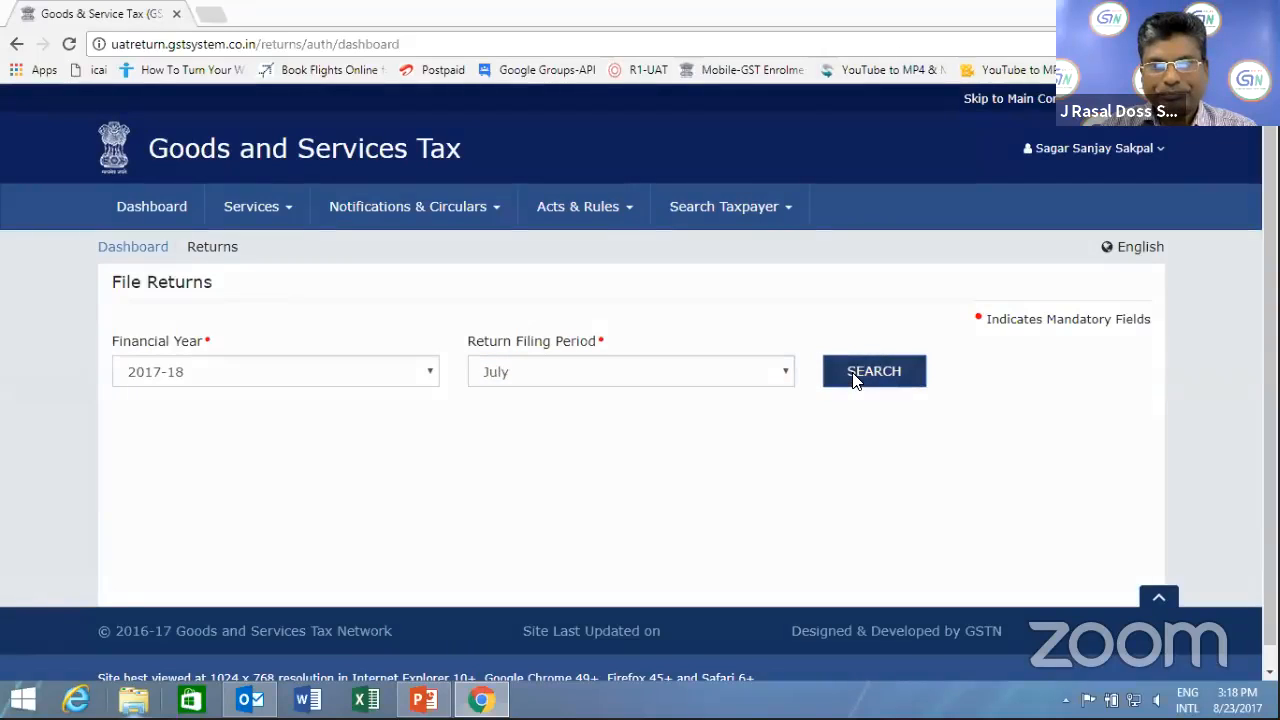
Open the July GSTR-3B monthly return for filing and look over its section summaries and declaration
{"action": "scroll", "coordinate": [268, 513], "scroll_direction": "down", "scroll_amount": 3}
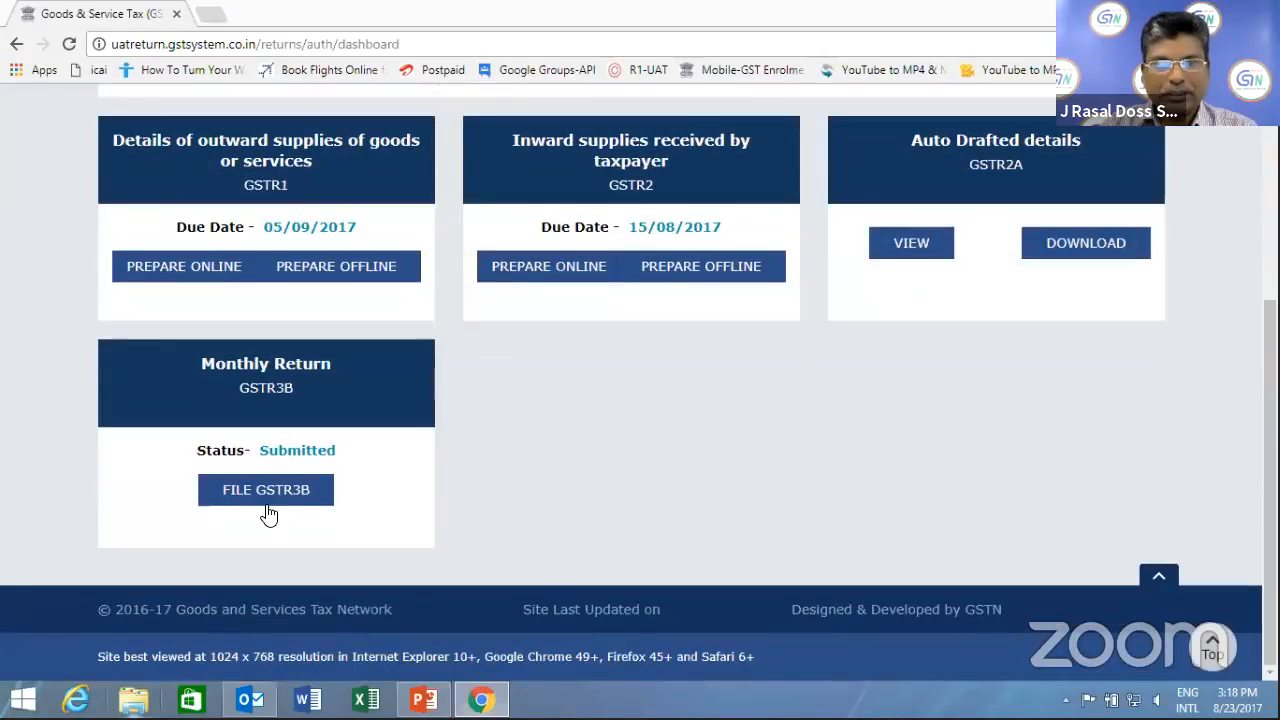
{"action": "left_click", "coordinate": [262, 490]}
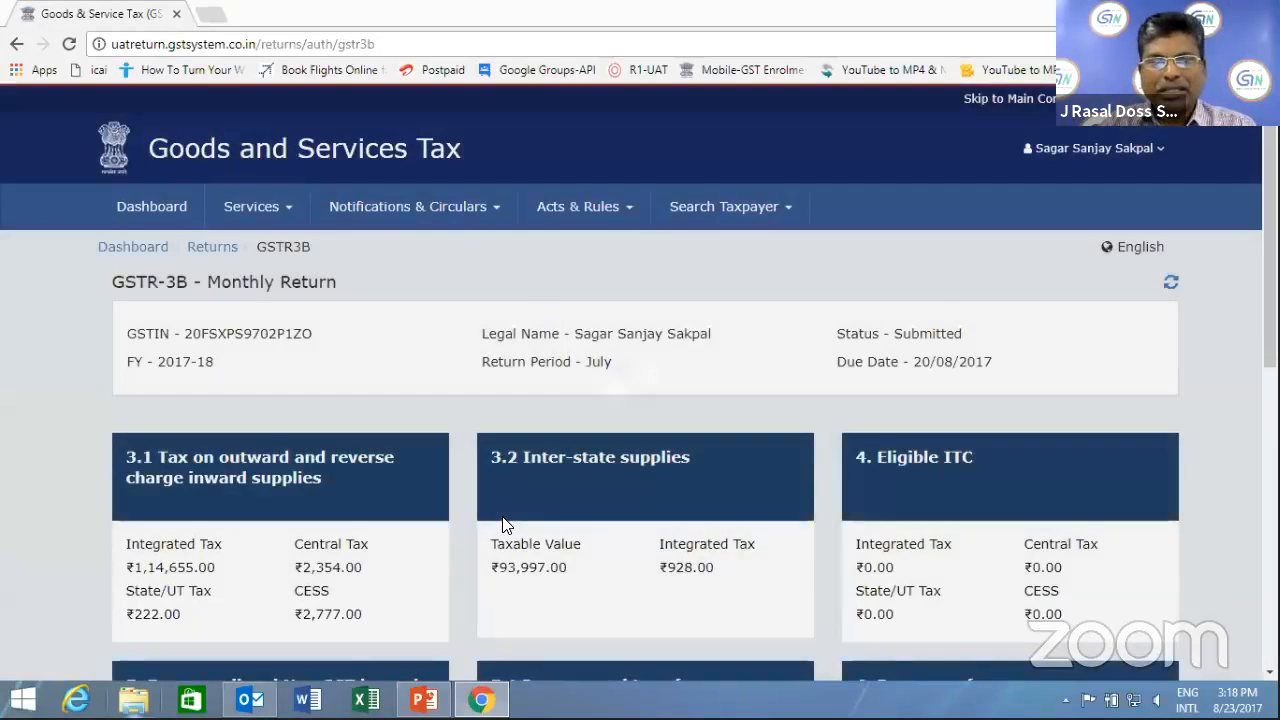
{"action": "scroll", "coordinate": [503, 524], "scroll_direction": "down", "scroll_amount": 4}
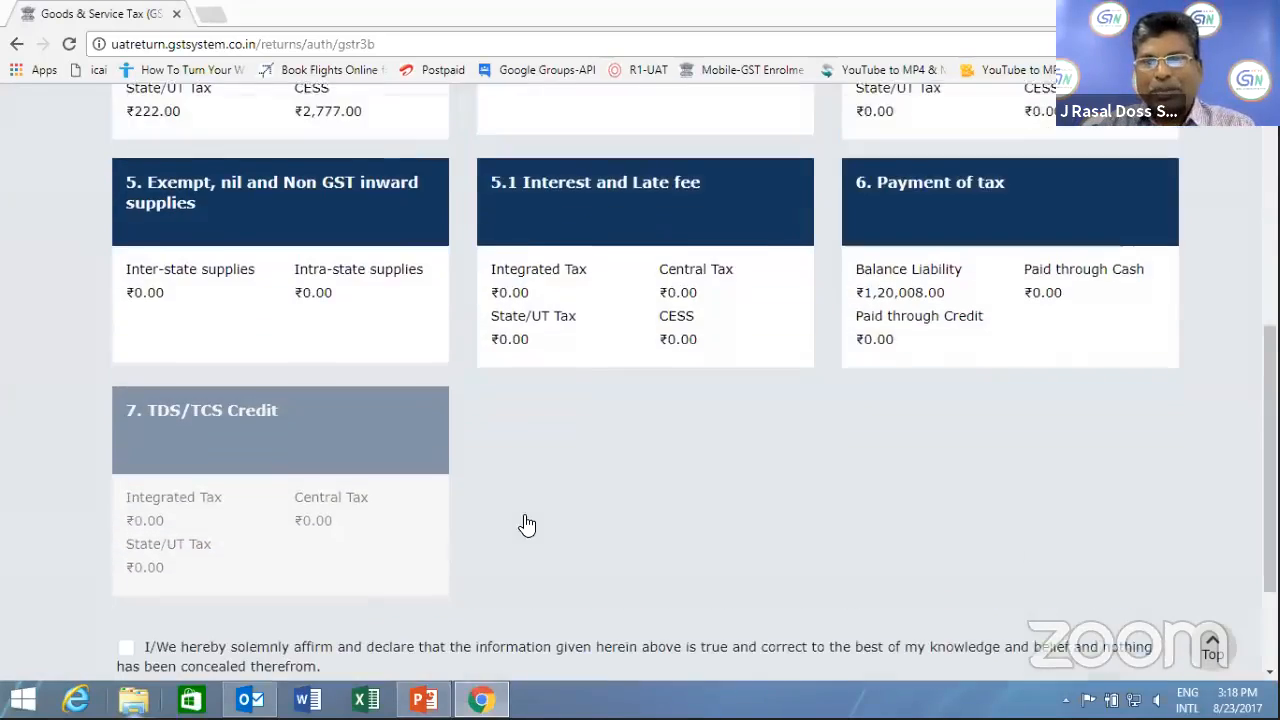
{"action": "scroll", "coordinate": [726, 434], "scroll_direction": "up", "scroll_amount": 1}
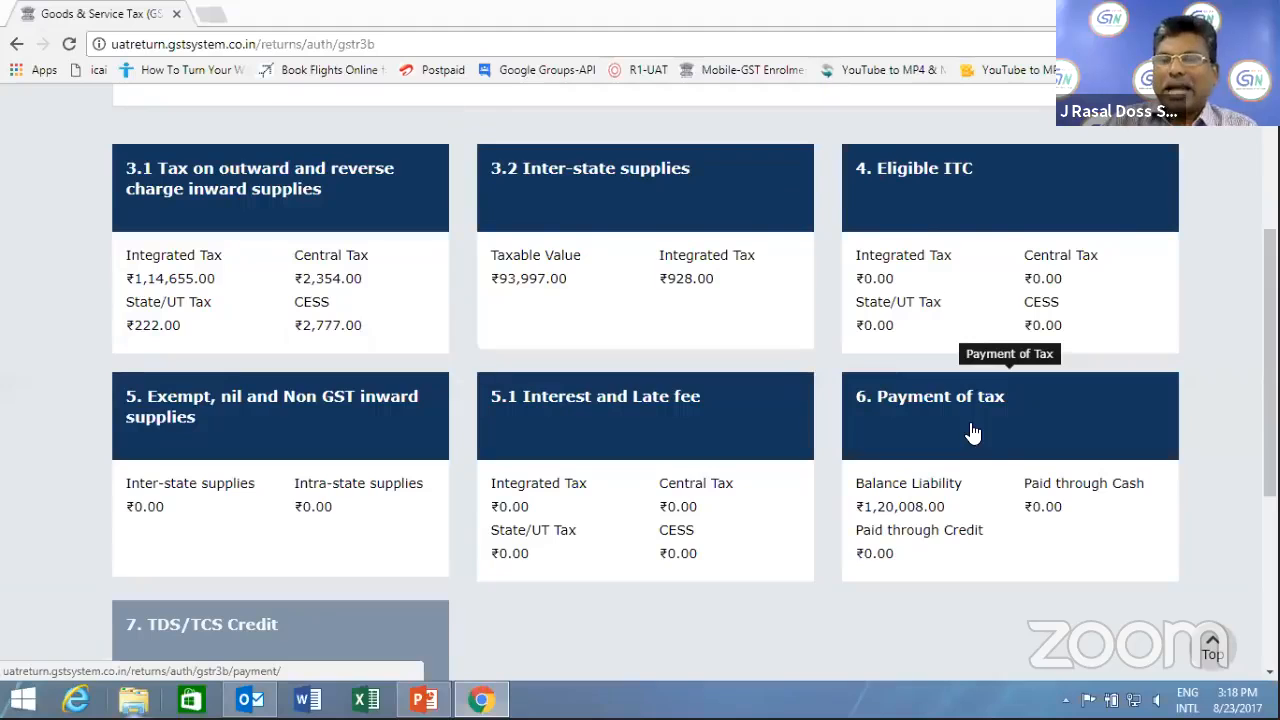
{"action": "scroll", "coordinate": [820, 520], "scroll_direction": "down", "scroll_amount": 4}
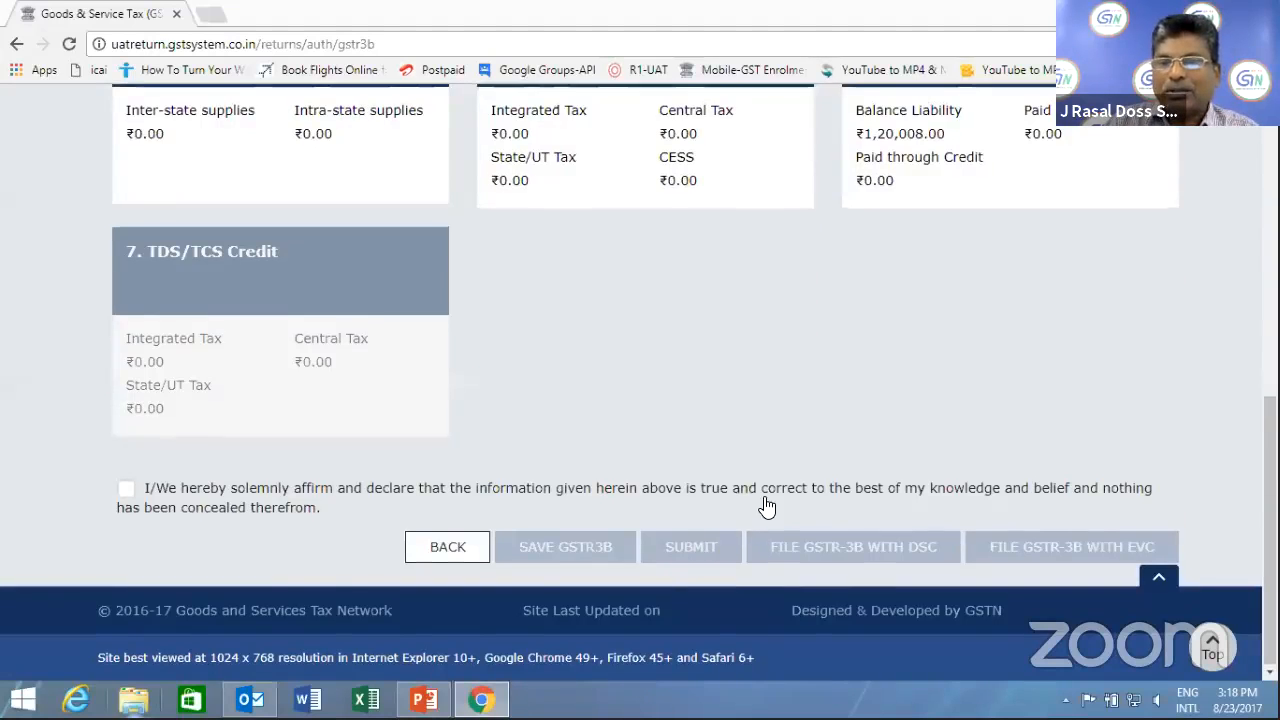
{"action": "scroll", "coordinate": [766, 503], "scroll_direction": "up", "scroll_amount": 7}
{"action": "scroll", "coordinate": [878, 568], "scroll_direction": "down", "scroll_amount": 2}
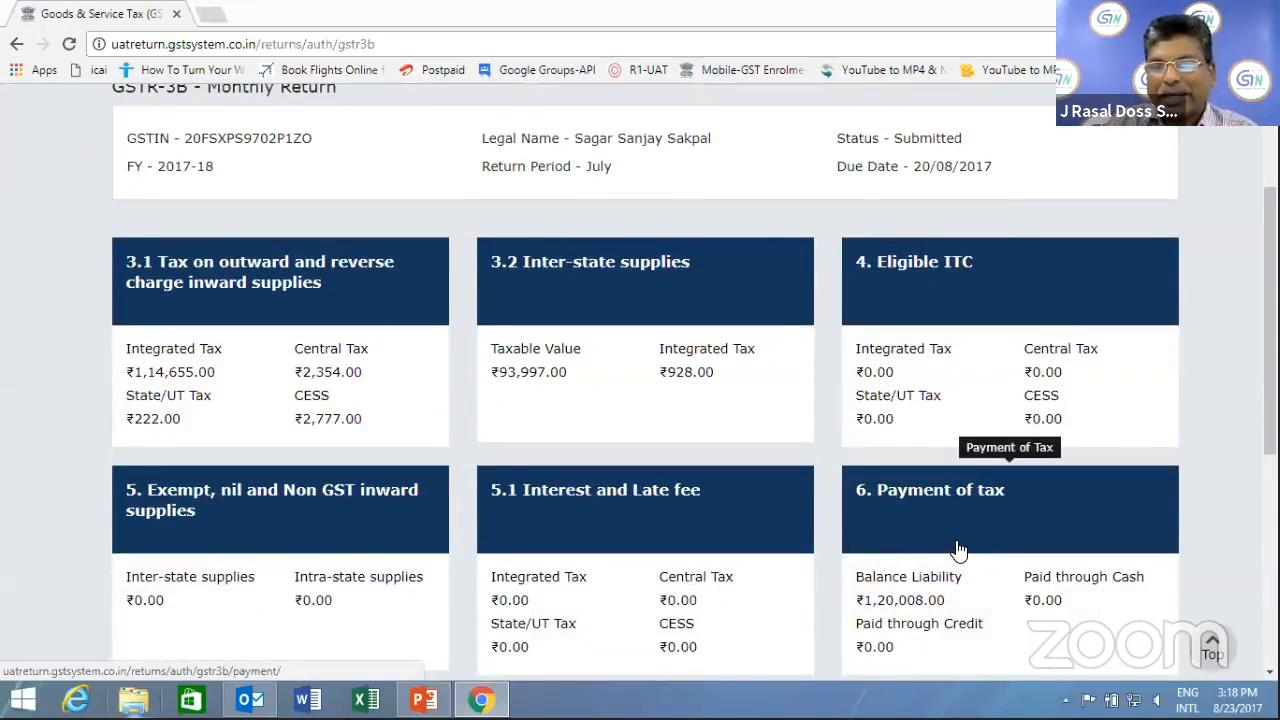
Open section 6 Payment of tax and review the tax payable, ITC and cash columns for both charge types
{"action": "left_click", "coordinate": [928, 598]}
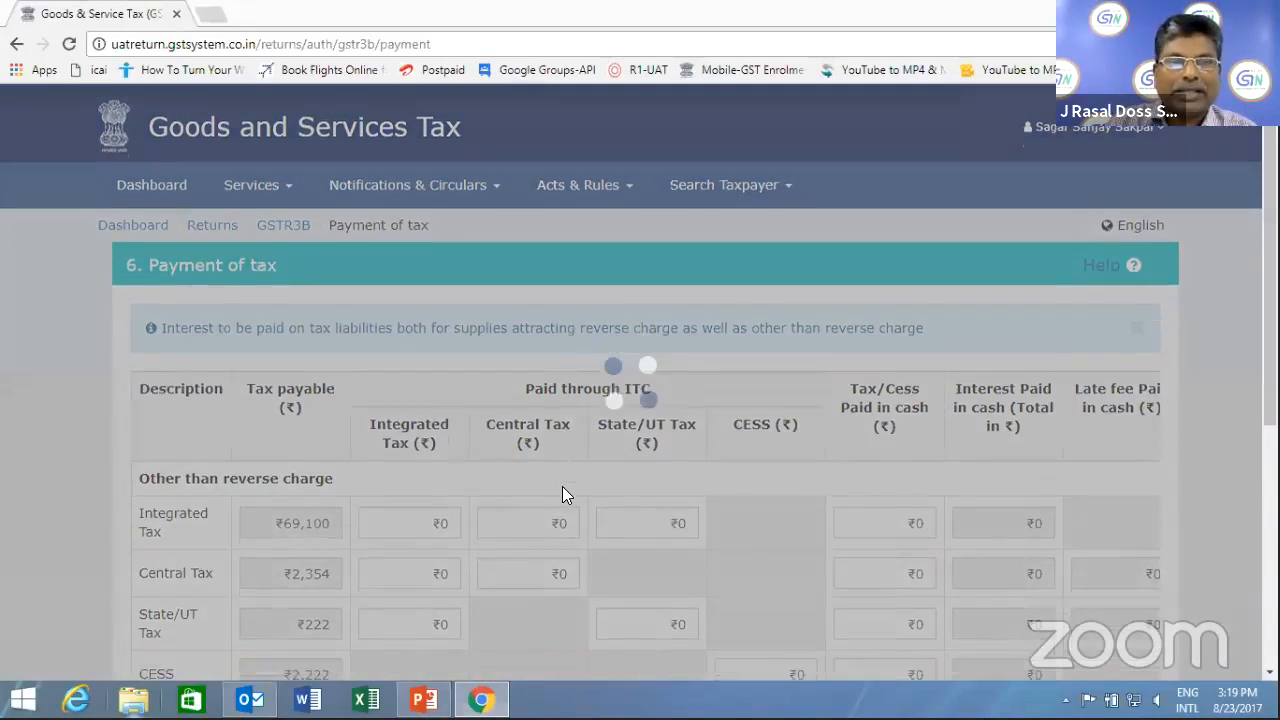
{"action": "scroll", "coordinate": [562, 486], "scroll_direction": "down", "scroll_amount": 4}
{"action": "scroll", "coordinate": [562, 486], "scroll_direction": "up", "scroll_amount": 1}
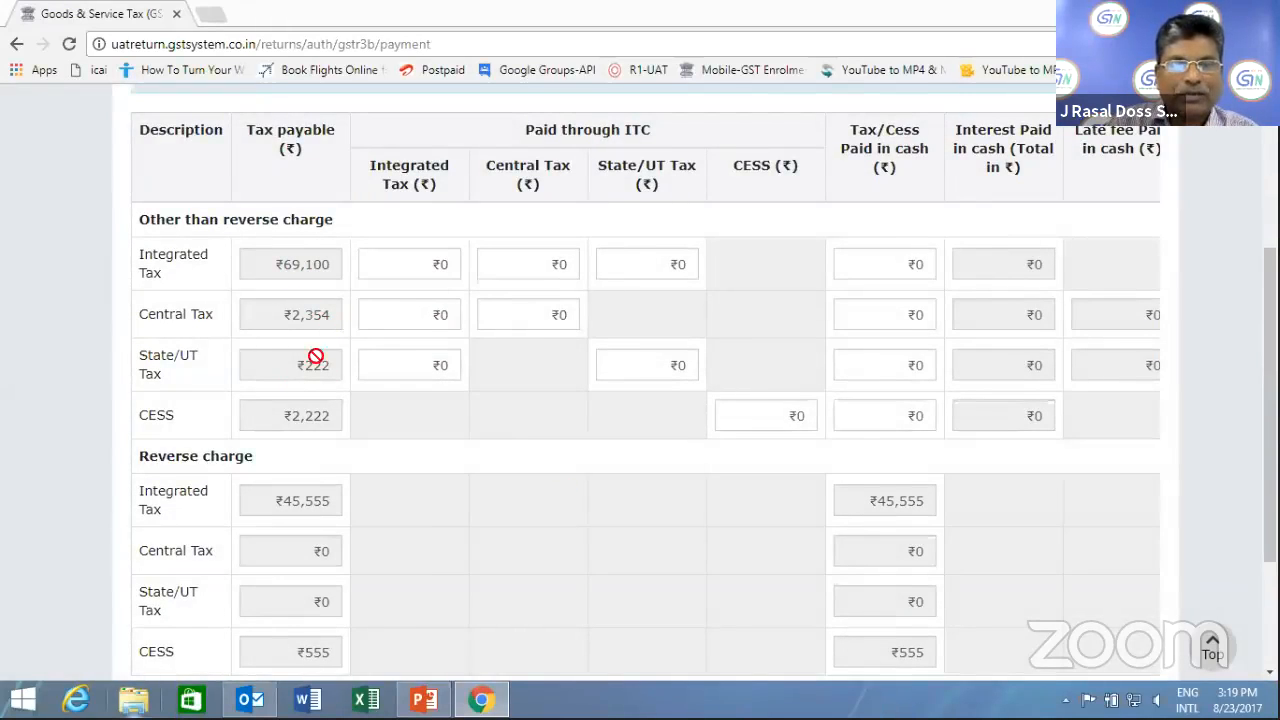
{"action": "scroll", "coordinate": [297, 562], "scroll_direction": "down", "scroll_amount": 2}
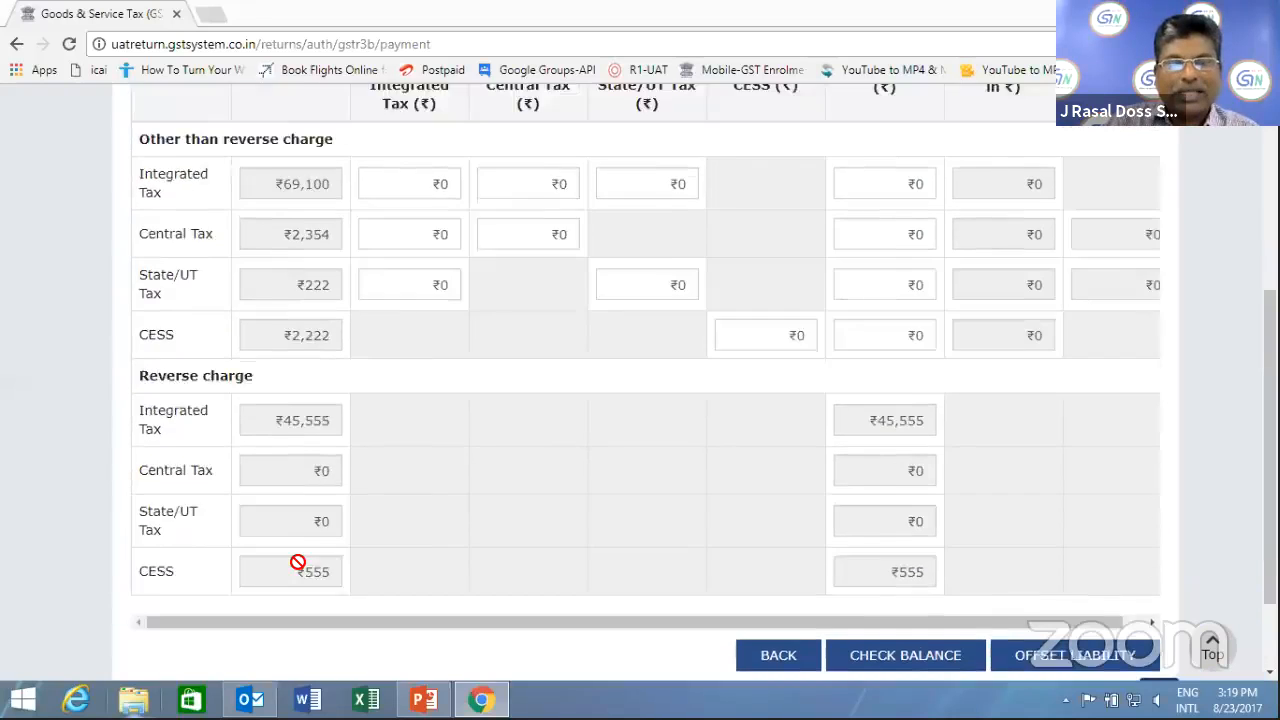
{"action": "scroll", "coordinate": [297, 562], "scroll_direction": "up", "scroll_amount": 2}
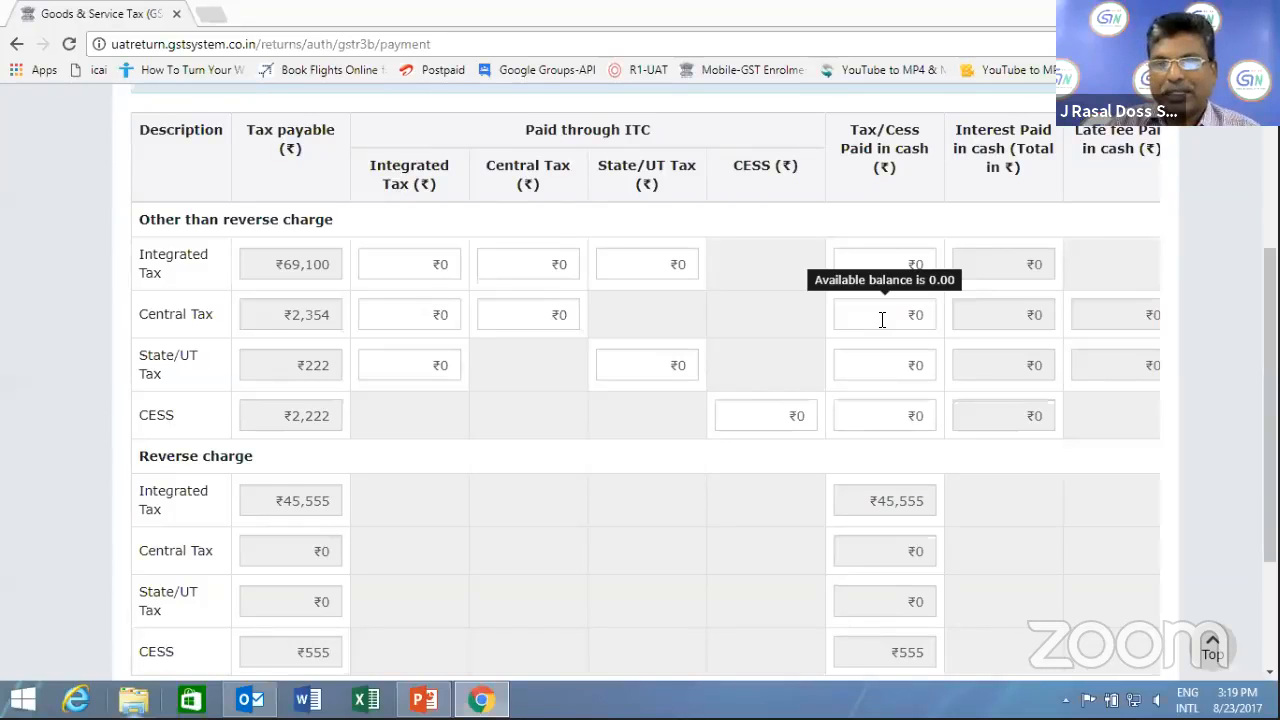
{"action": "scroll", "coordinate": [748, 508], "scroll_direction": "down", "scroll_amount": 3}
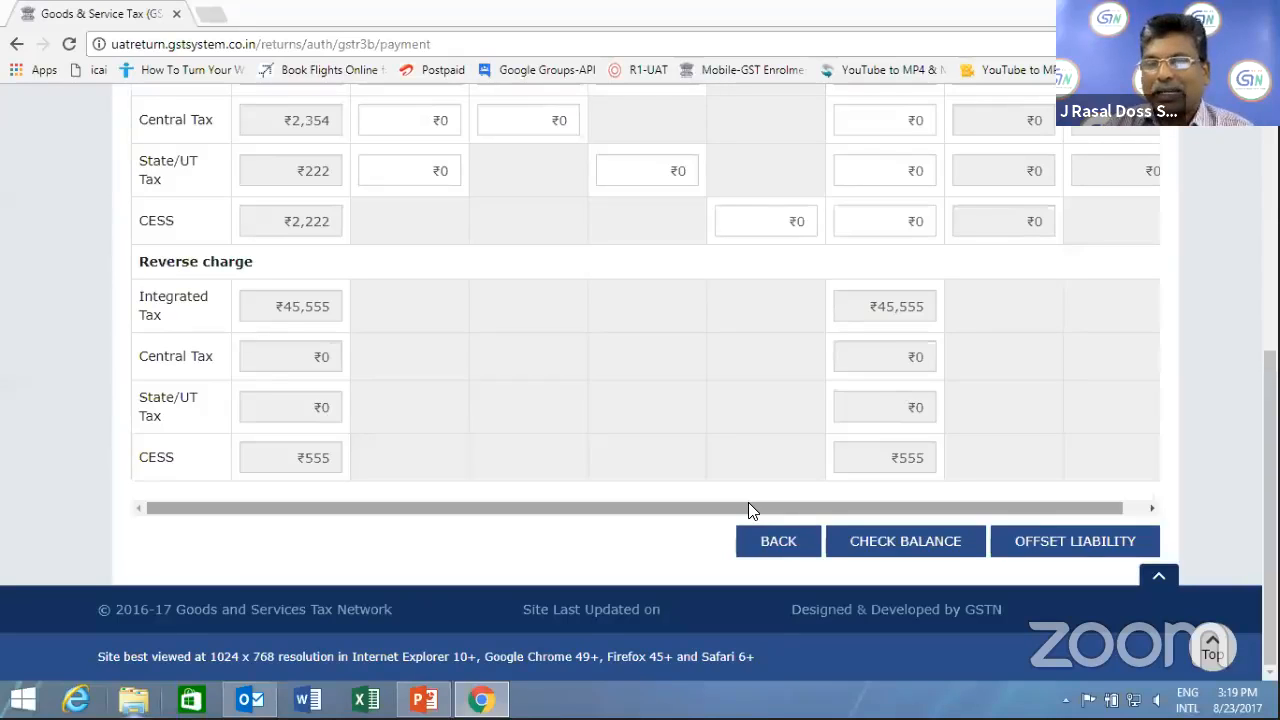
Check the available cash and ITC balances for the tax payment, and close the balance overview
{"action": "left_click", "coordinate": [904, 540]}
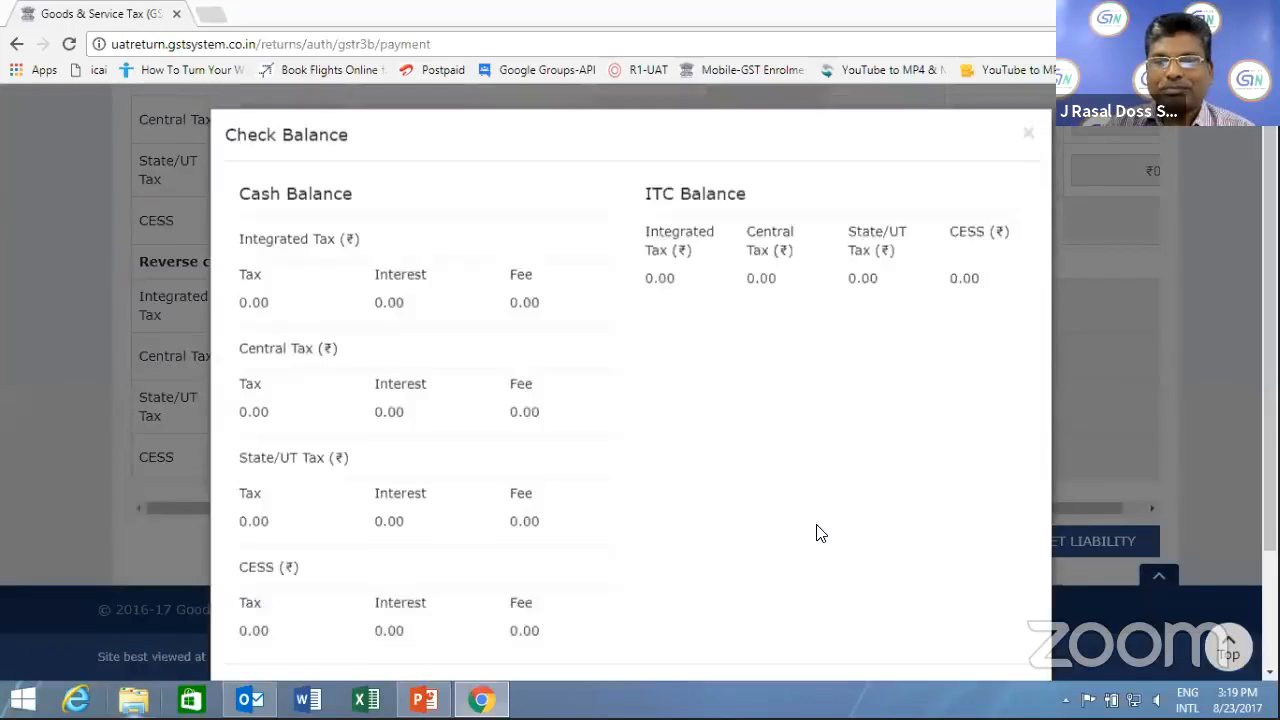
{"action": "scroll", "coordinate": [814, 535], "scroll_direction": "down", "scroll_amount": 2}
{"action": "scroll", "coordinate": [814, 537], "scroll_direction": "up", "scroll_amount": 1}
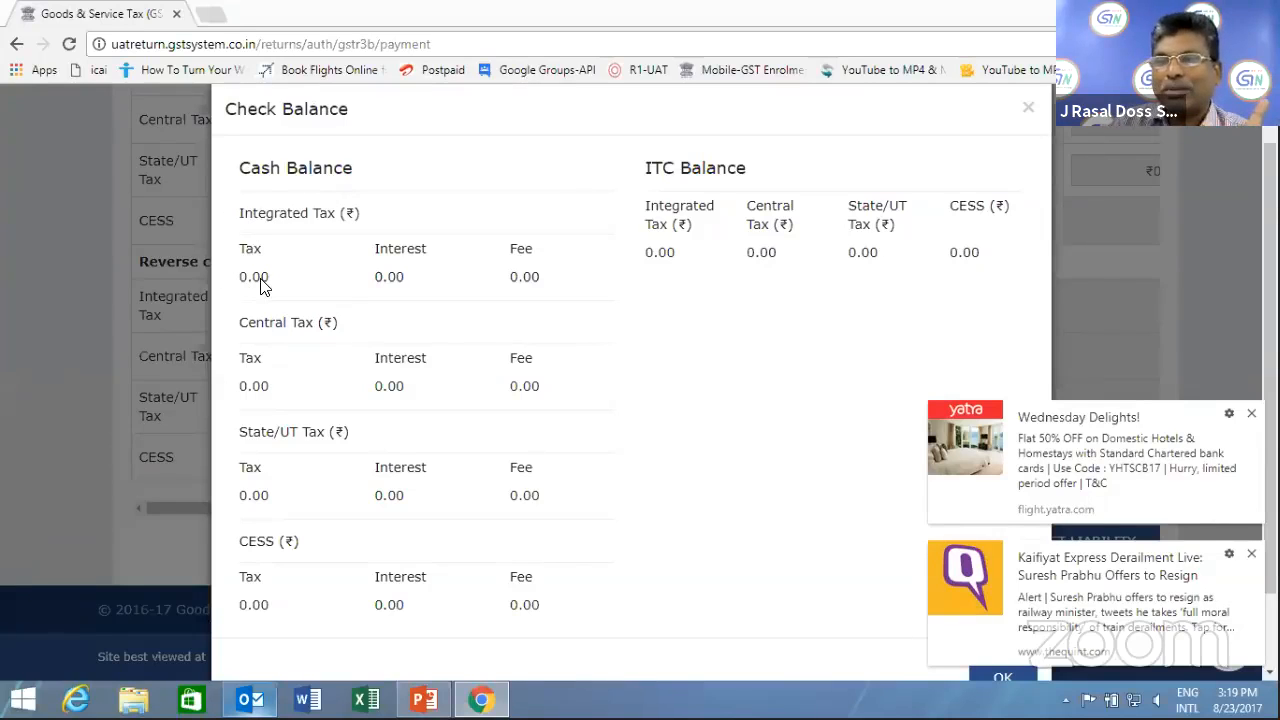
{"action": "left_click", "coordinate": [72, 215]}
{"action": "scroll", "coordinate": [456, 288], "scroll_direction": "up", "scroll_amount": 5}
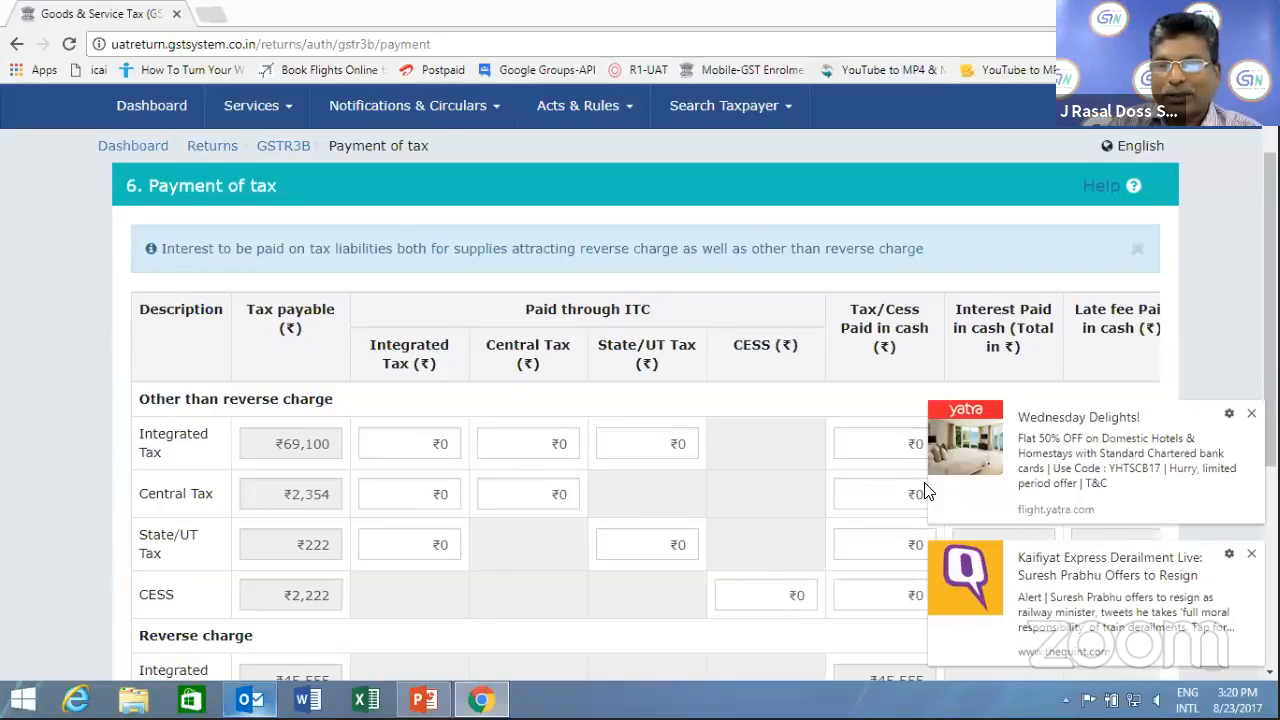
Look at the cash and ITC balances once more, and return to the payment of tax table
{"action": "scroll", "coordinate": [910, 595], "scroll_direction": "down", "scroll_amount": 4}
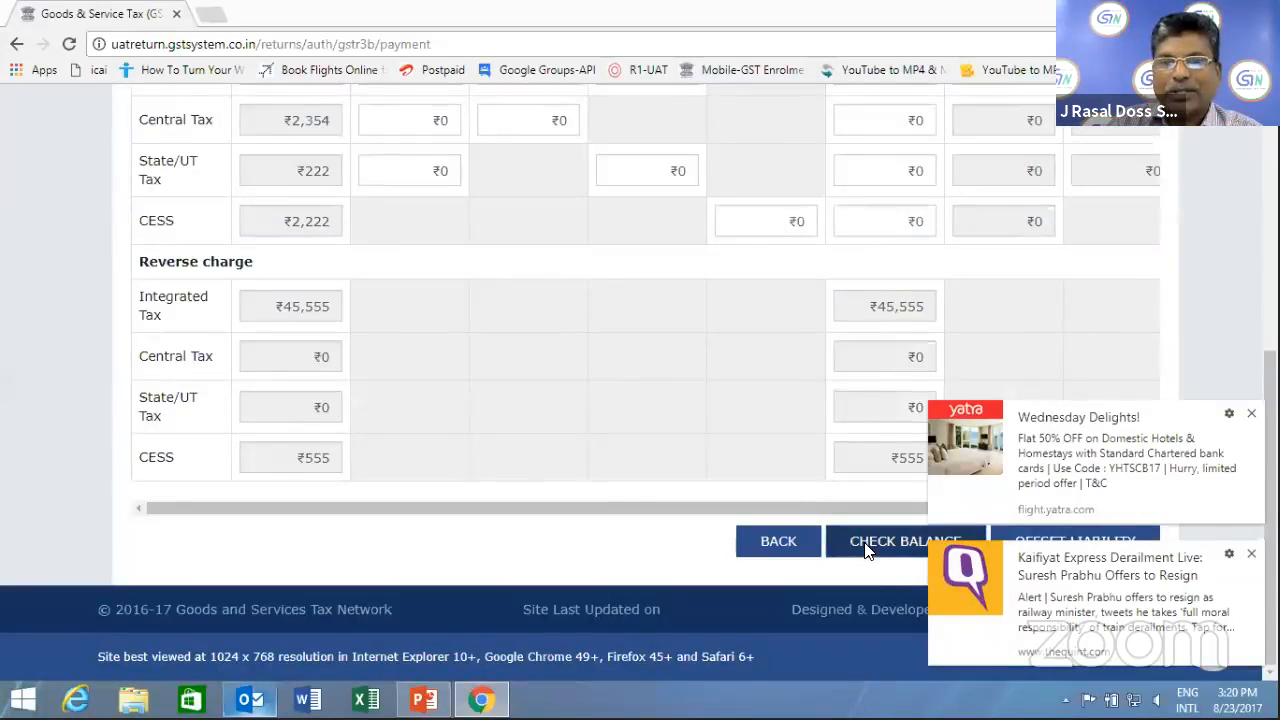
{"action": "left_click", "coordinate": [866, 550]}
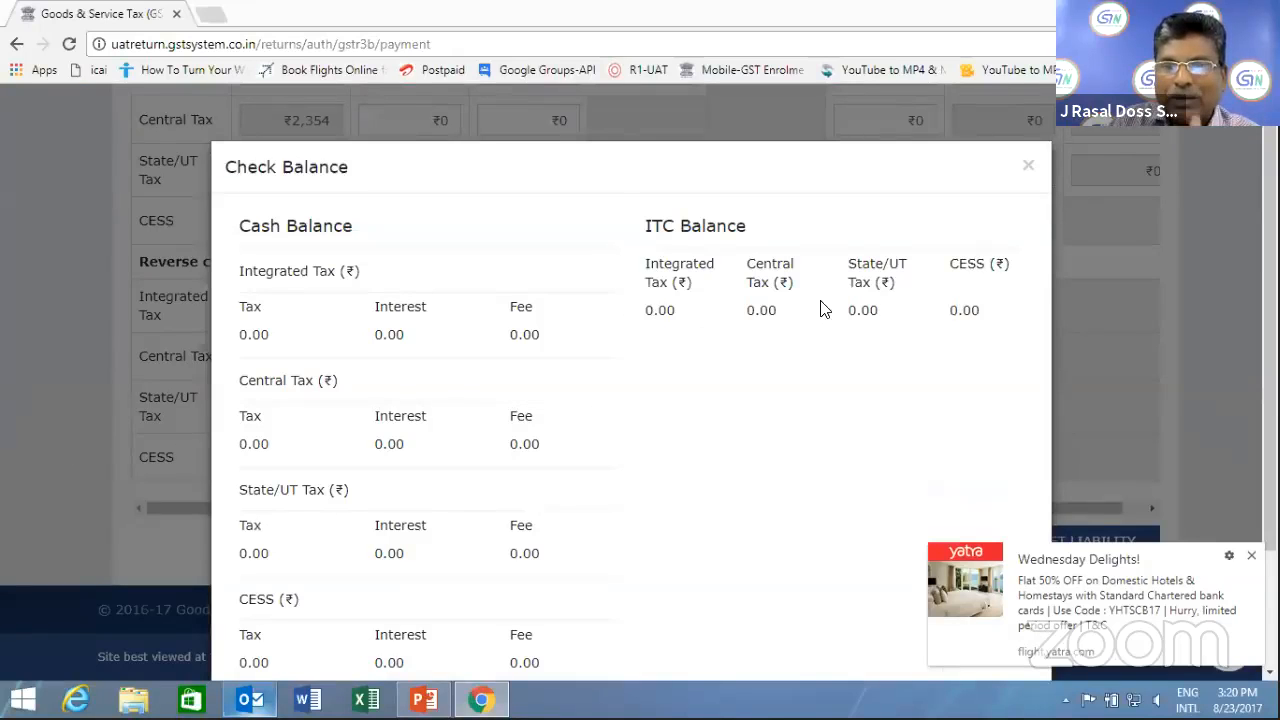
{"action": "left_click", "coordinate": [78, 424]}
{"action": "scroll", "coordinate": [566, 316], "scroll_direction": "up", "scroll_amount": 5}
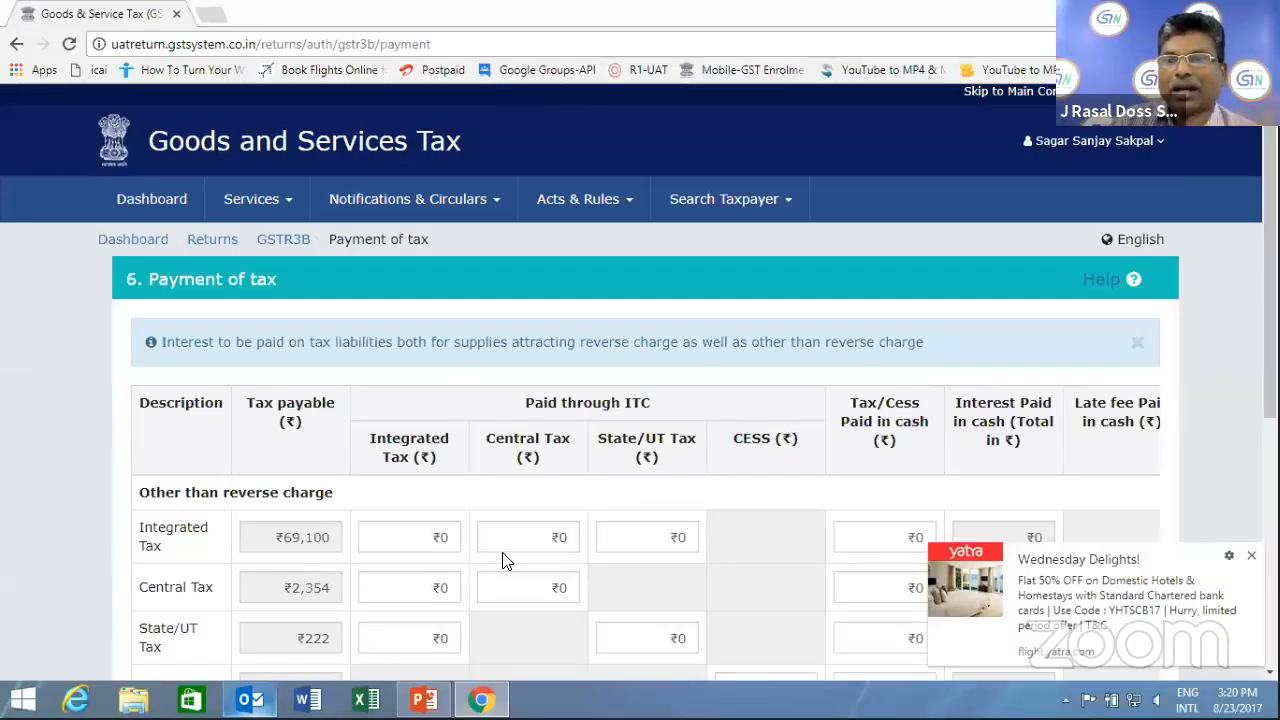
{"action": "scroll", "coordinate": [518, 534], "scroll_direction": "down", "scroll_amount": 2}
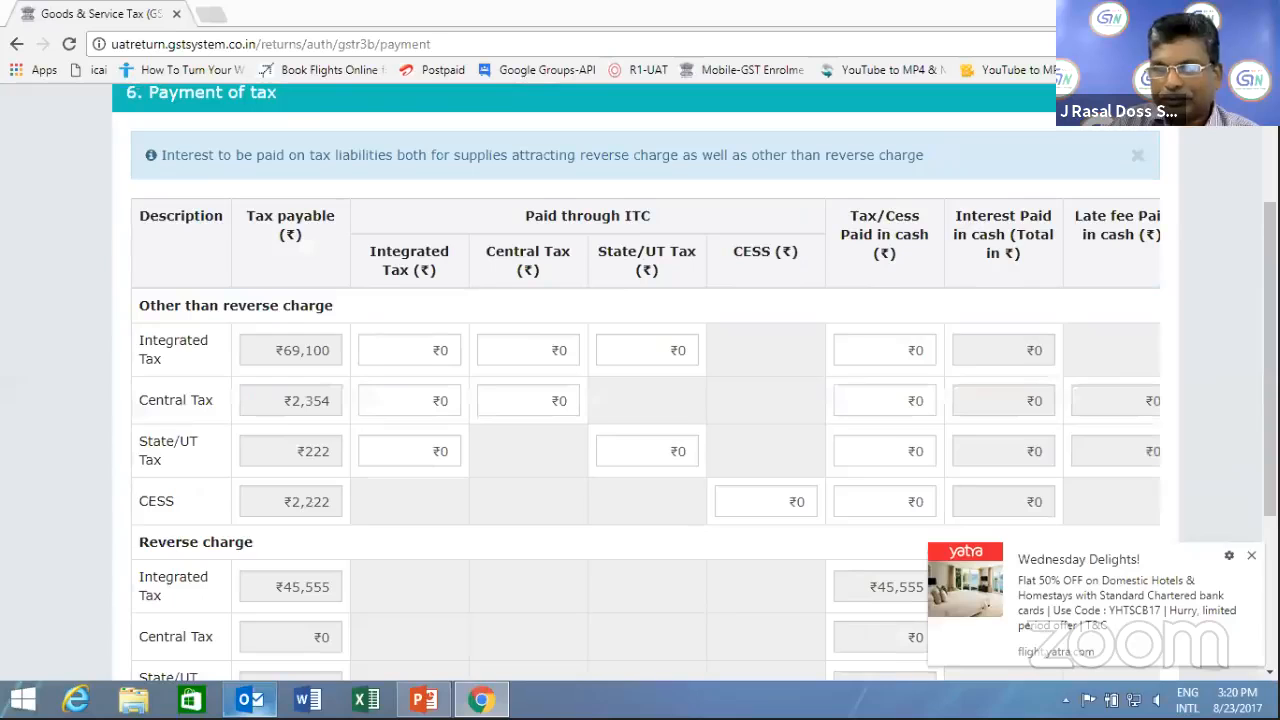
Dismiss the travel offer notification, look over the payment of tax table, and try to offset the liability with the ITC amounts left at zero
{"action": "left_click", "coordinate": [1250, 558]}
{"action": "scroll", "coordinate": [616, 564], "scroll_direction": "up", "scroll_amount": 2}
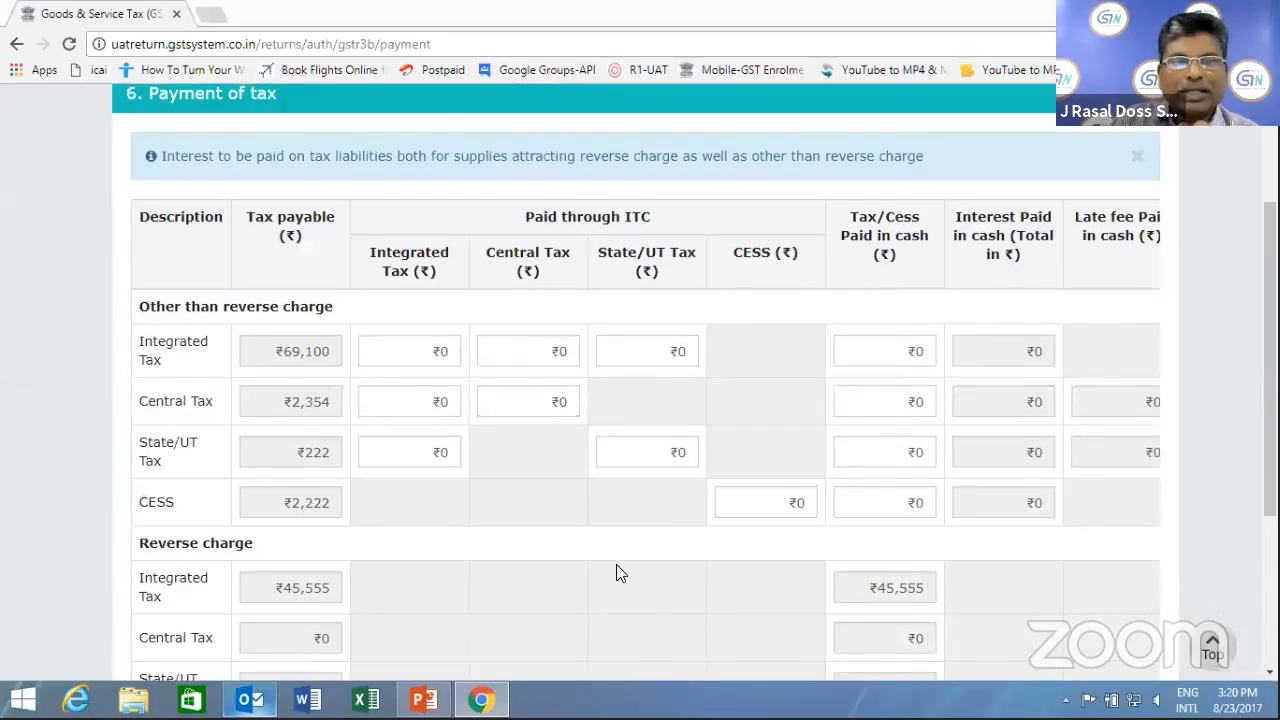
{"action": "scroll", "coordinate": [616, 564], "scroll_direction": "down", "scroll_amount": 3}
{"action": "scroll", "coordinate": [616, 564], "scroll_direction": "down", "scroll_amount": 2}
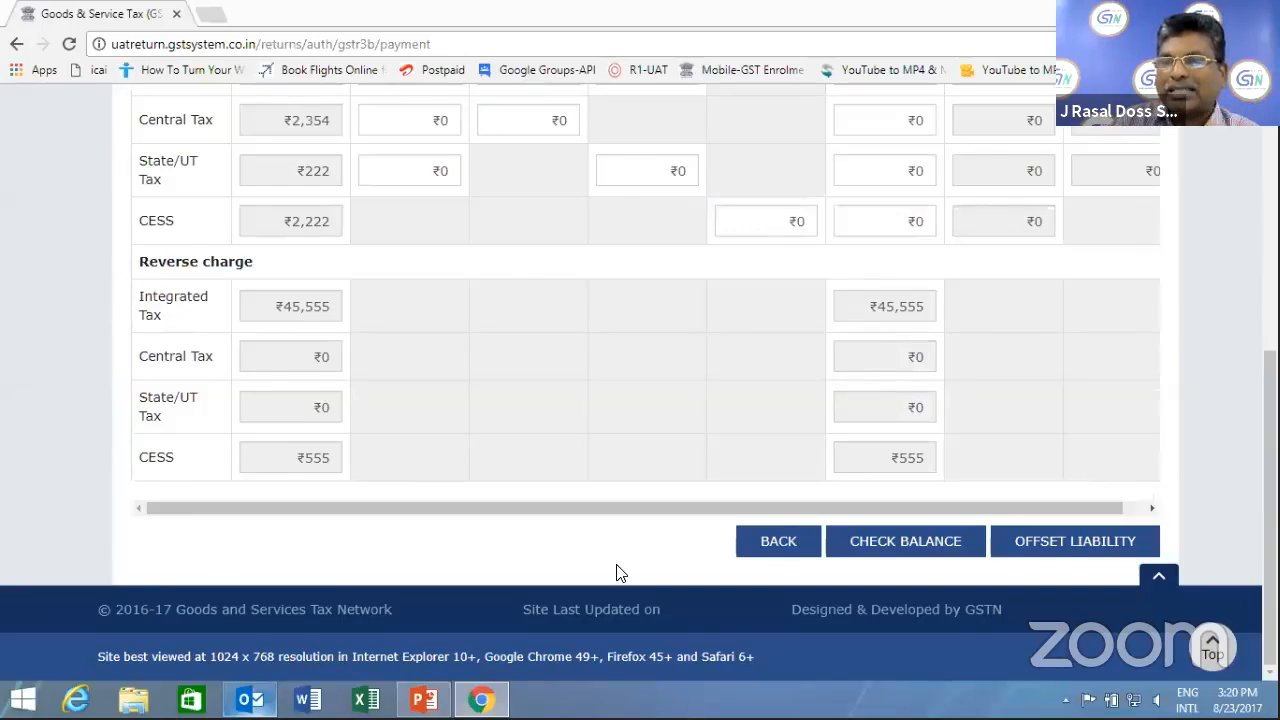
{"action": "scroll", "coordinate": [616, 572], "scroll_direction": "up", "scroll_amount": 3}
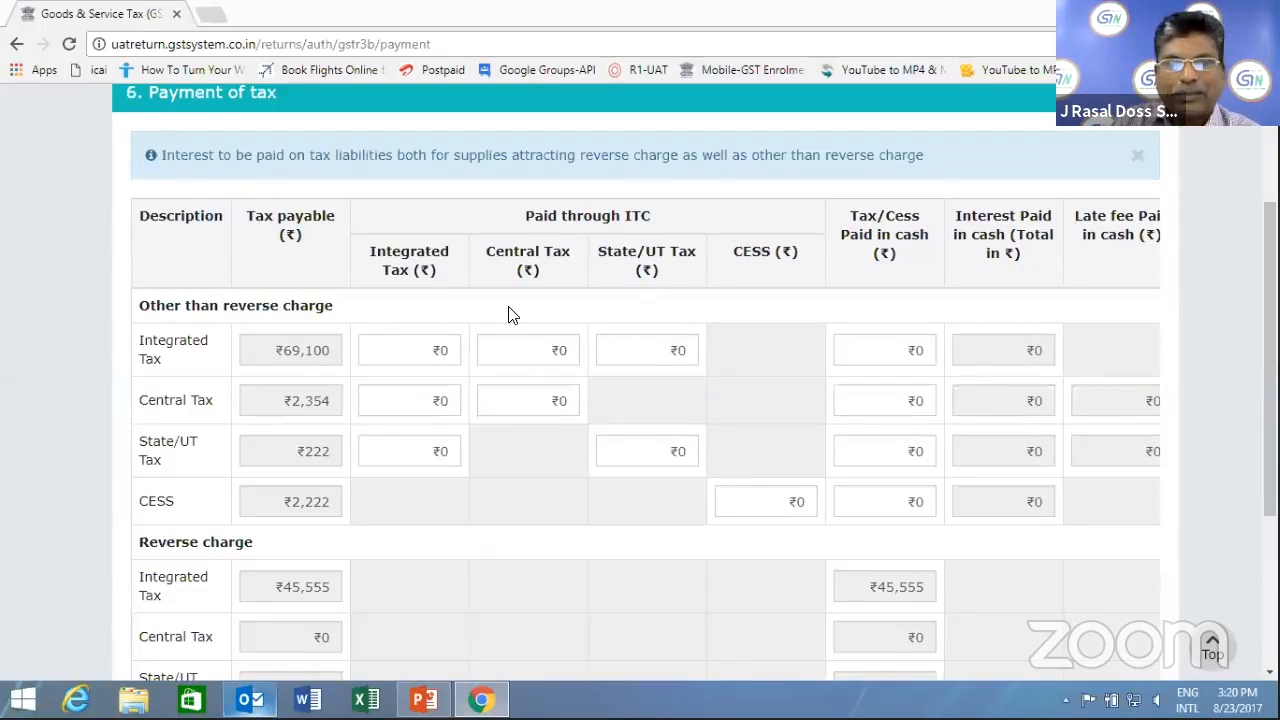
{"action": "scroll", "coordinate": [560, 400], "scroll_direction": "down", "scroll_amount": 3}
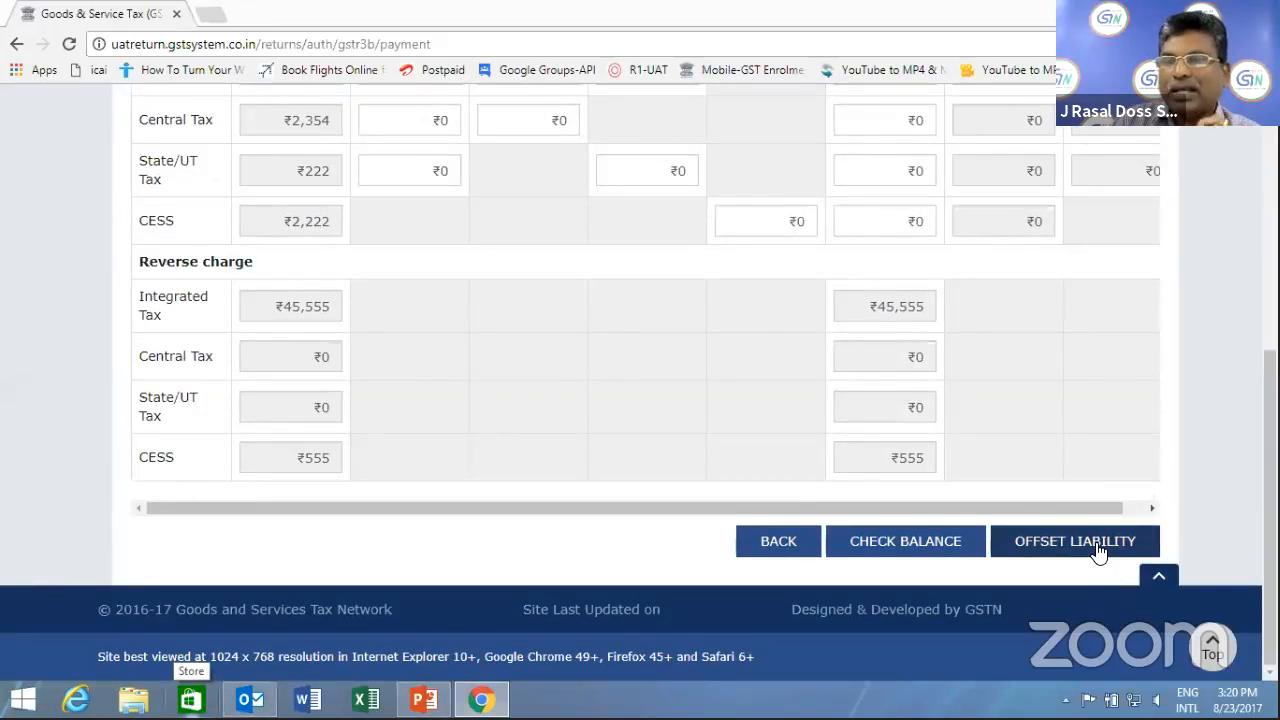
{"action": "left_click", "coordinate": [1098, 550]}
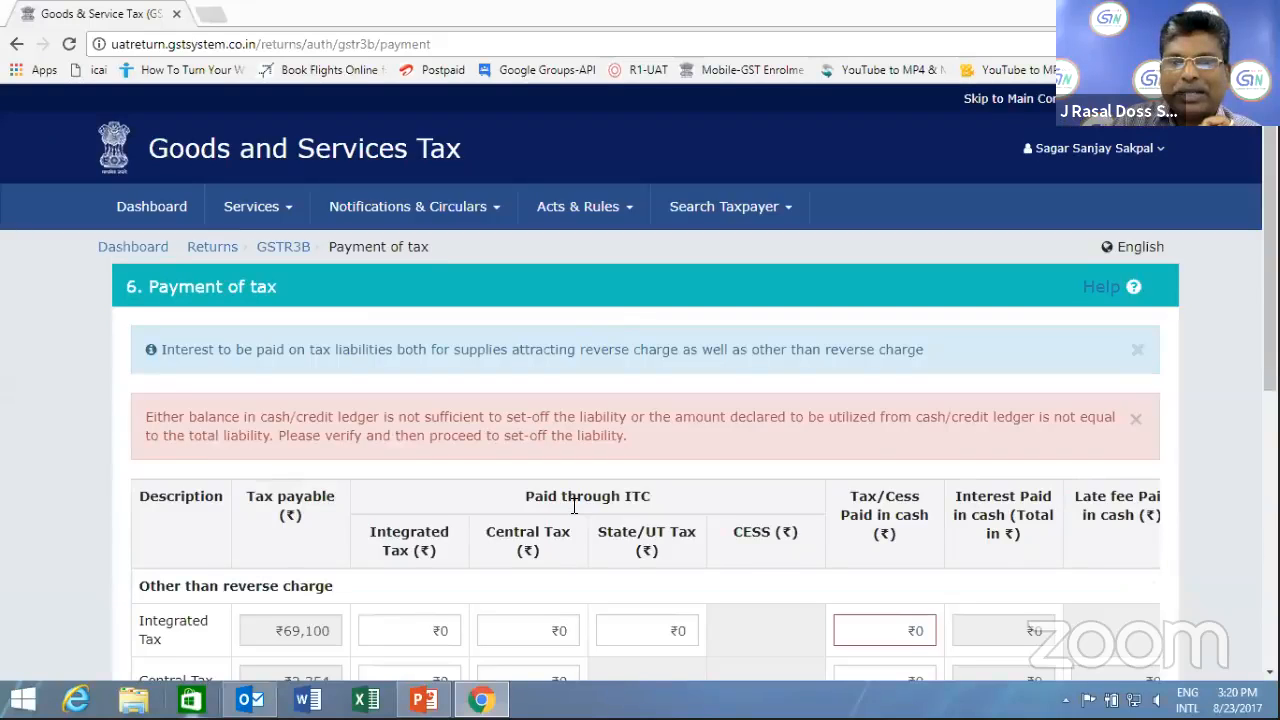
Review the payment table's cash and ITC fields for both charge types, and extend the expiring login session
{"action": "scroll", "coordinate": [570, 500], "scroll_direction": "down", "scroll_amount": 4}
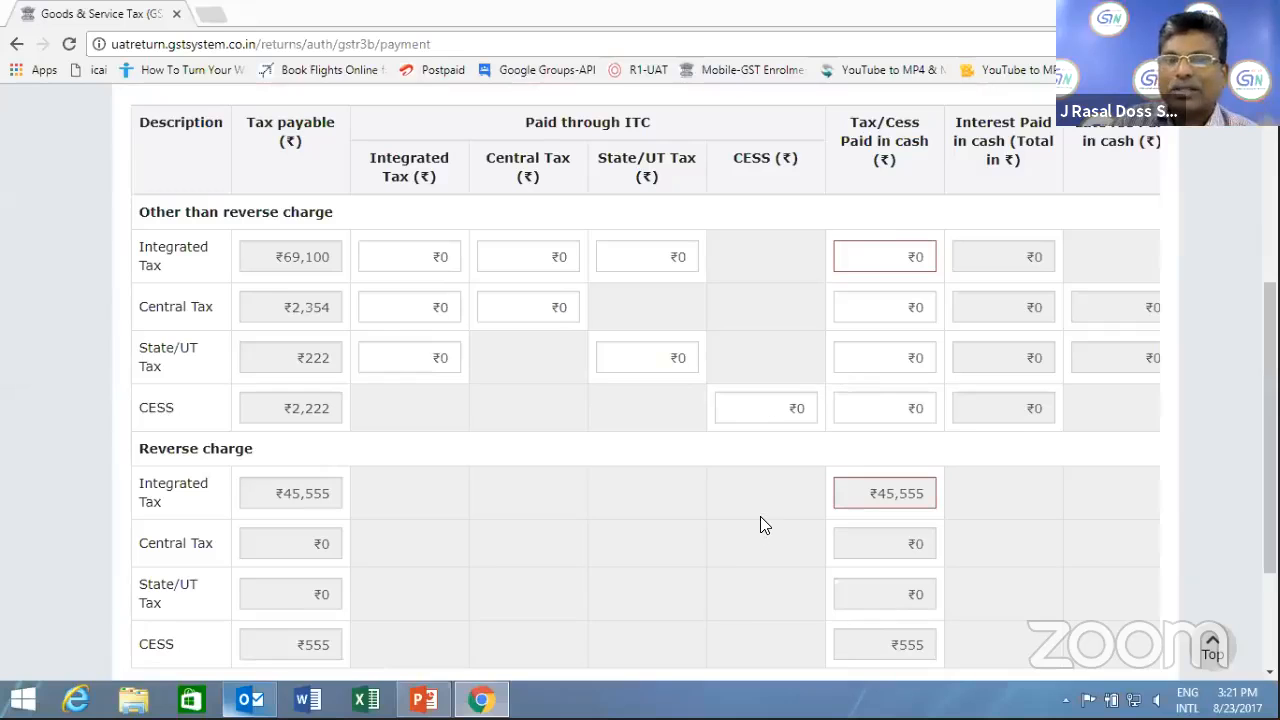
{"action": "scroll", "coordinate": [760, 525], "scroll_direction": "up", "scroll_amount": 2}
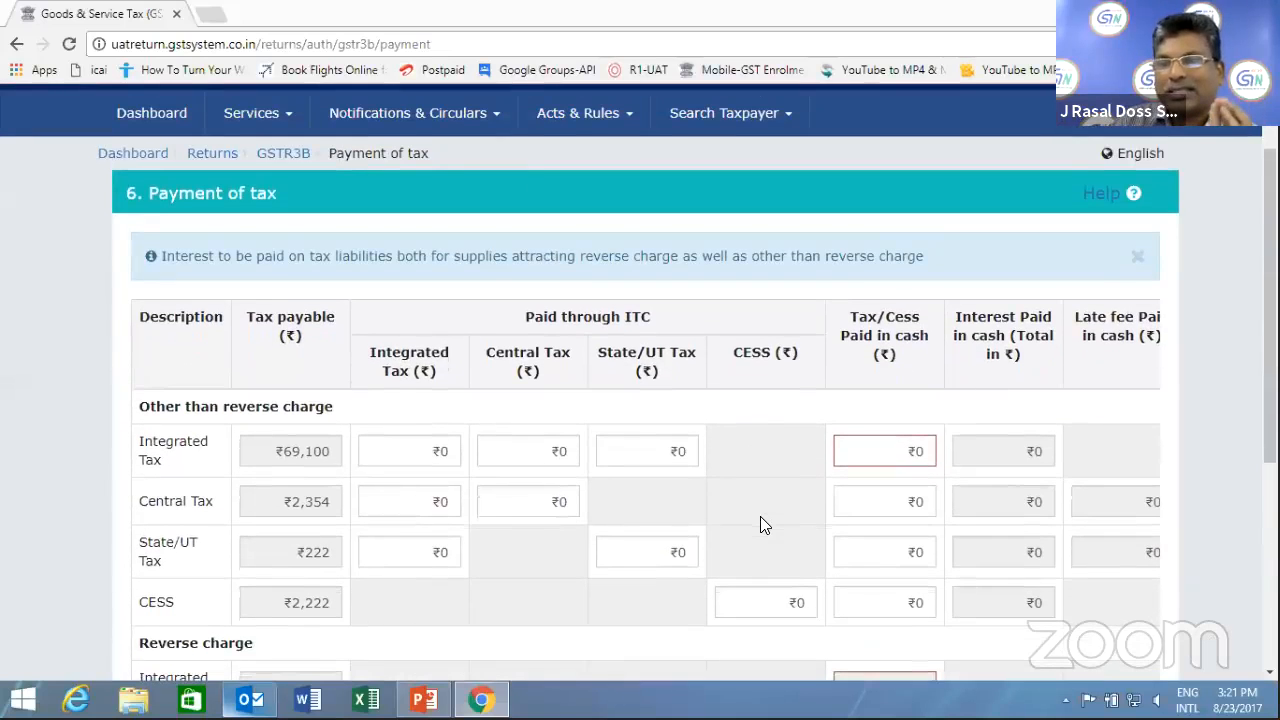
{"action": "scroll", "coordinate": [760, 516], "scroll_direction": "down", "scroll_amount": 4}
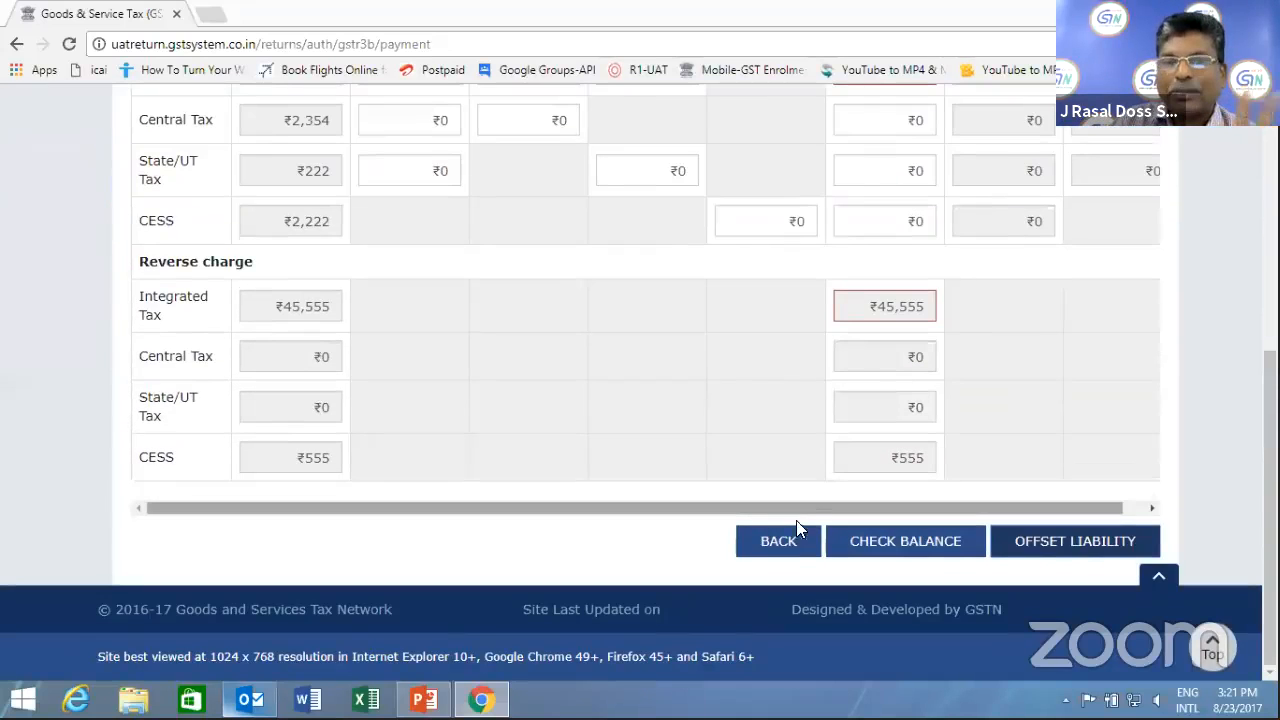
{"action": "scroll", "coordinate": [532, 343], "scroll_direction": "up", "scroll_amount": 3}
{"action": "scroll", "coordinate": [532, 343], "scroll_direction": "down", "scroll_amount": 3}
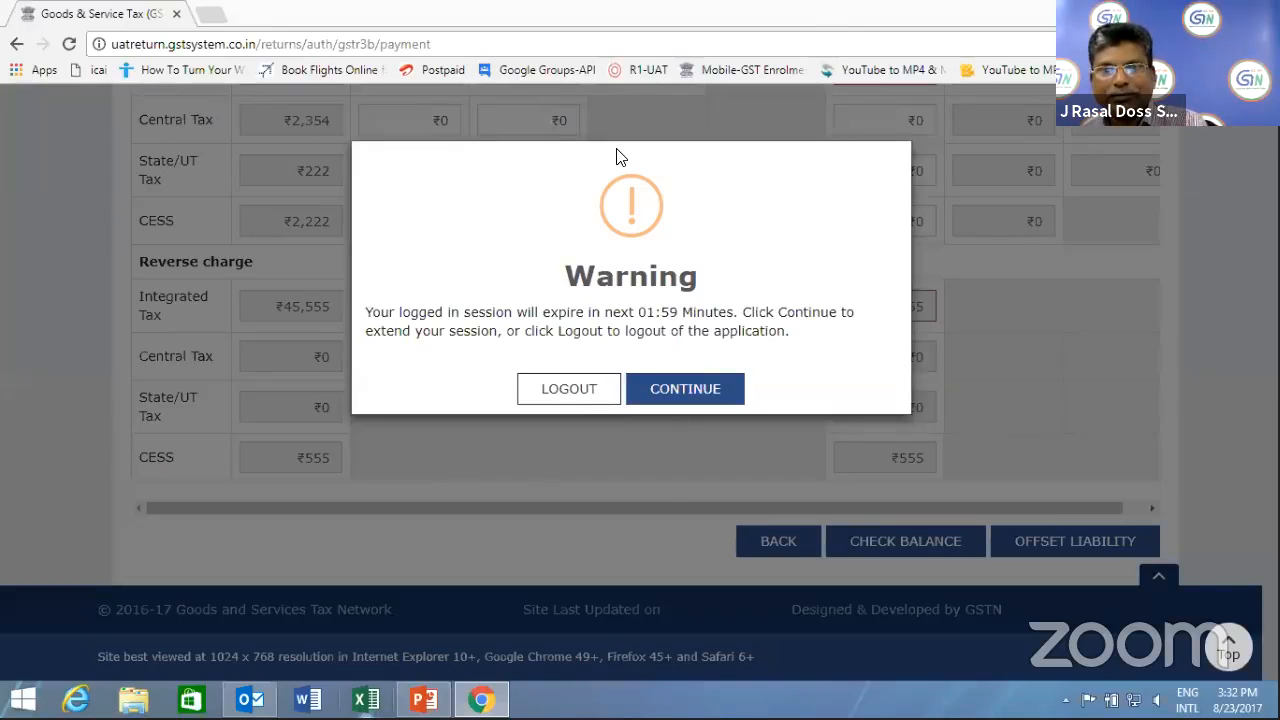
{"action": "left_click", "coordinate": [679, 392]}
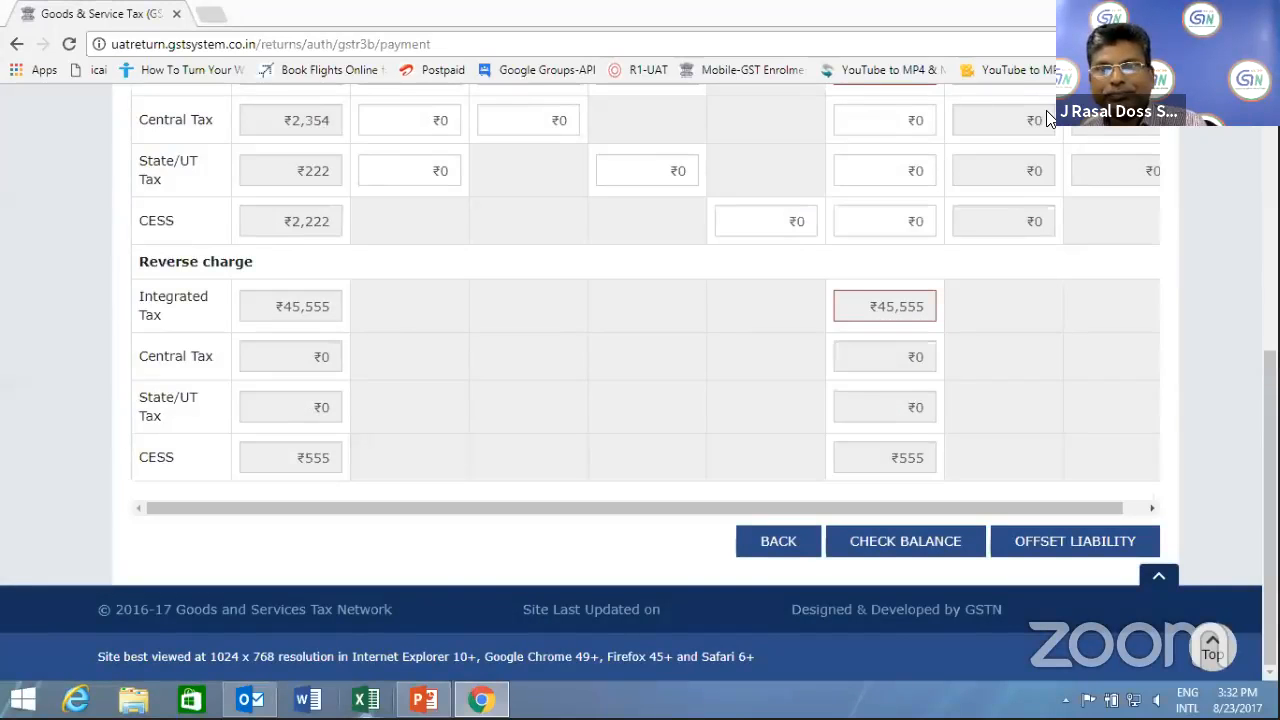